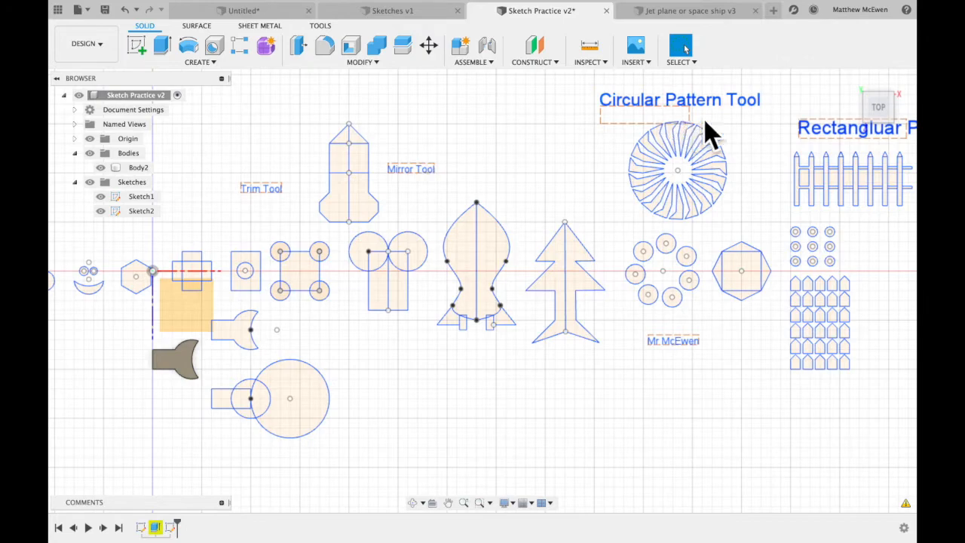
Open the second sketch for editing and frame the area around the Trim Tool label.
{"action": "scroll", "coordinate": [528, 201], "scroll_direction": "left", "scroll_amount": 5}
{"action": "scroll", "coordinate": [528, 201], "scroll_direction": "down", "scroll_amount": 2}
{"action": "scroll", "coordinate": [528, 201], "scroll_direction": "right", "scroll_amount": 2}
{"action": "scroll", "coordinate": [380, 249], "scroll_direction": "up", "scroll_amount": 5}
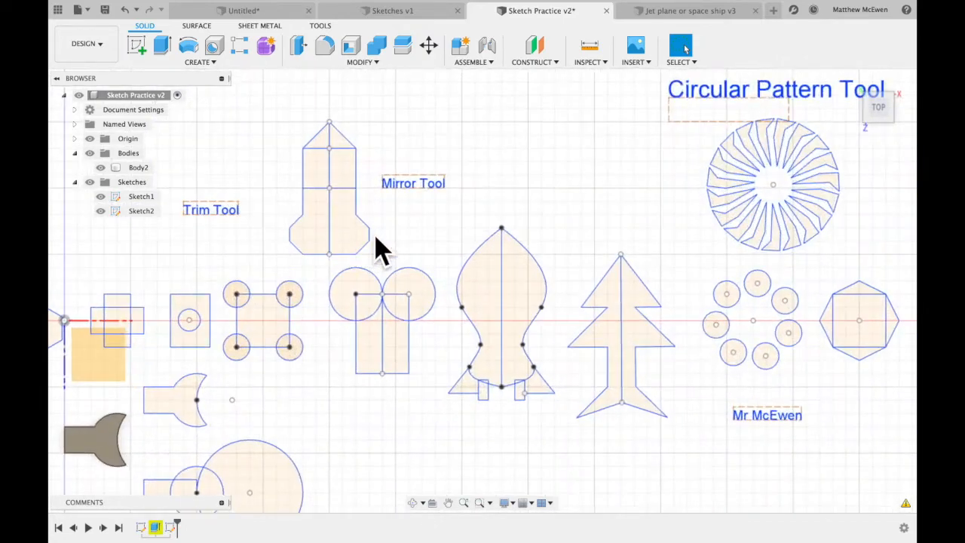
{"action": "scroll", "coordinate": [426, 239], "scroll_direction": "down", "scroll_amount": 2}
{"action": "scroll", "coordinate": [426, 240], "scroll_direction": "left", "scroll_amount": 2}
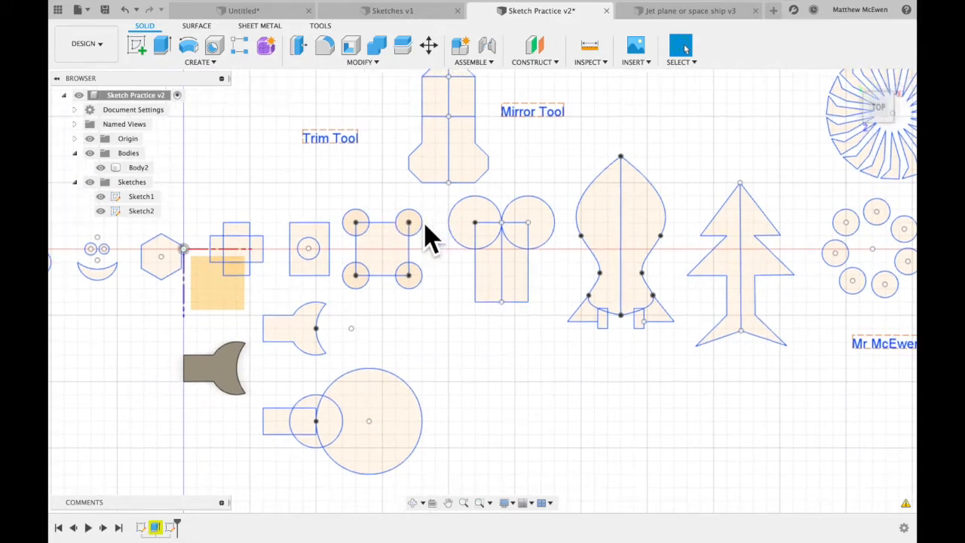
{"action": "scroll", "coordinate": [406, 219], "scroll_direction": "up", "scroll_amount": 3}
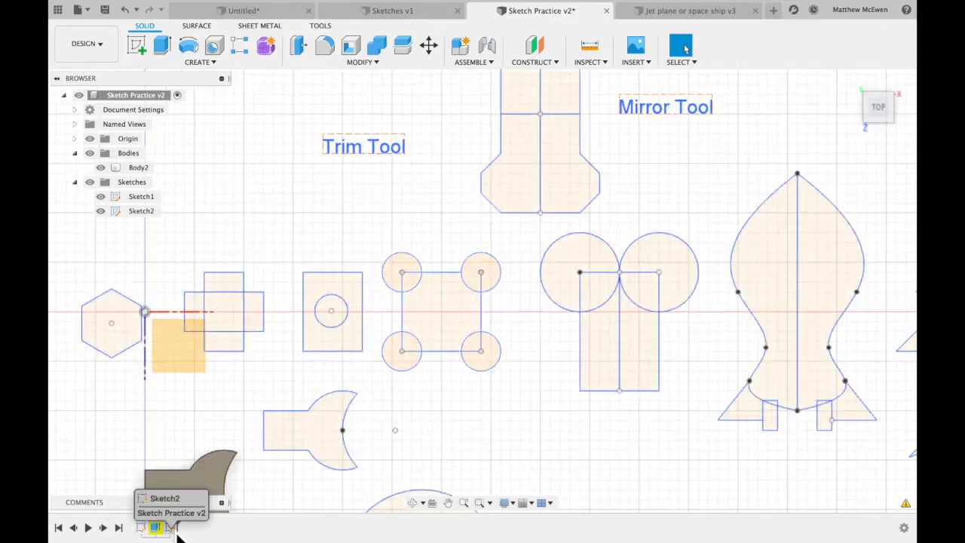
{"action": "left_click", "coordinate": [172, 527]}
{"action": "double_click", "coordinate": [172, 527]}
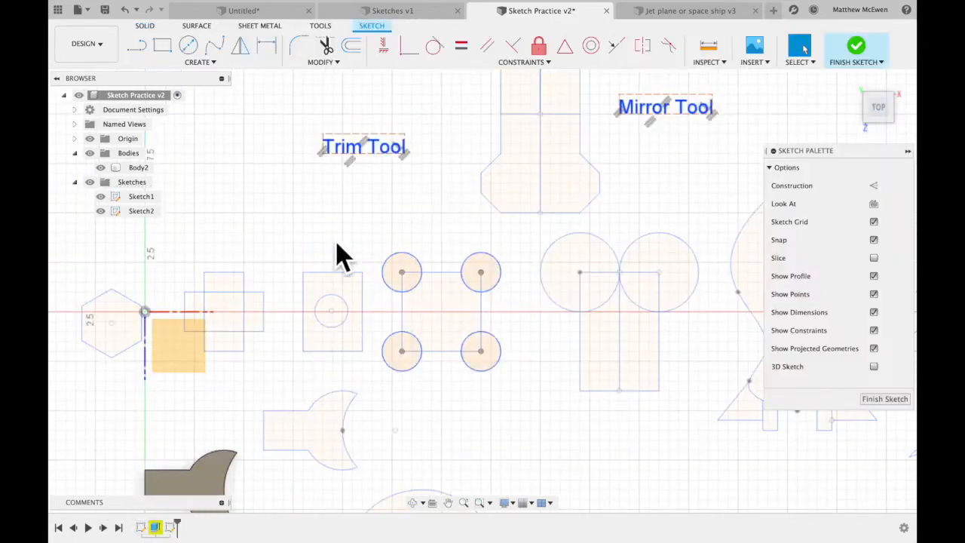
{"action": "scroll", "coordinate": [347, 253], "scroll_direction": "down", "scroll_amount": 3}
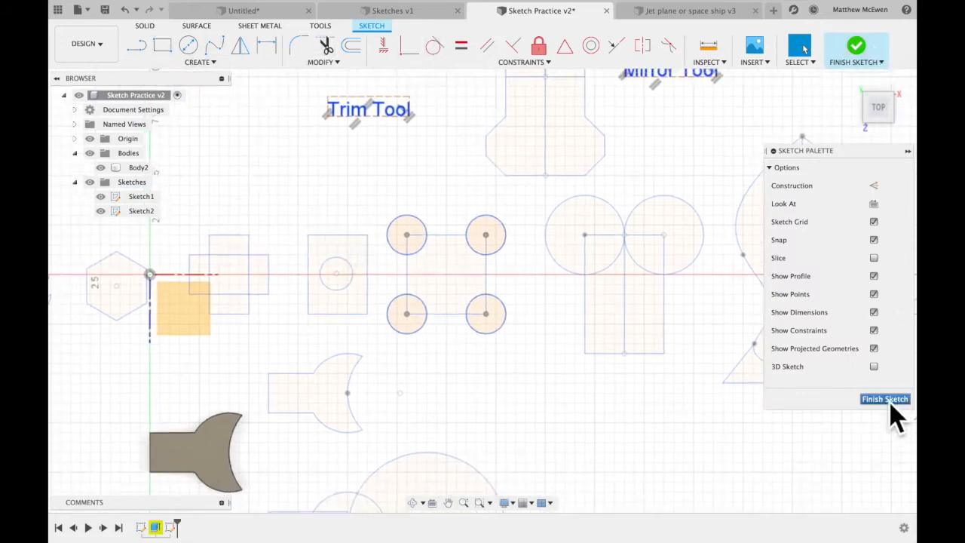
{"action": "scroll", "coordinate": [399, 196], "scroll_direction": "up", "scroll_amount": 5}
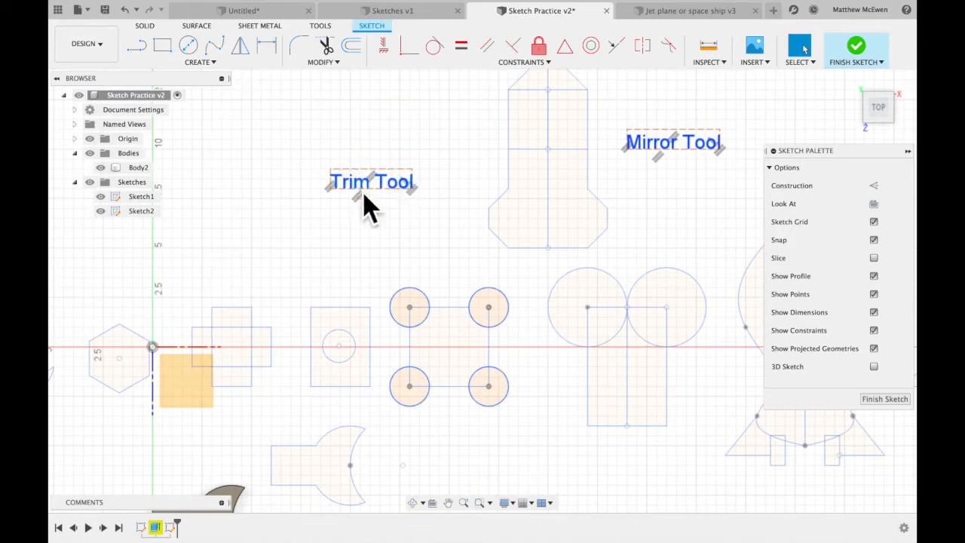
Sketch two overlapping rectangles, one horizontal and one vertical, forming a cross beside the Trim Tool label.
{"action": "left_click", "coordinate": [325, 47]}
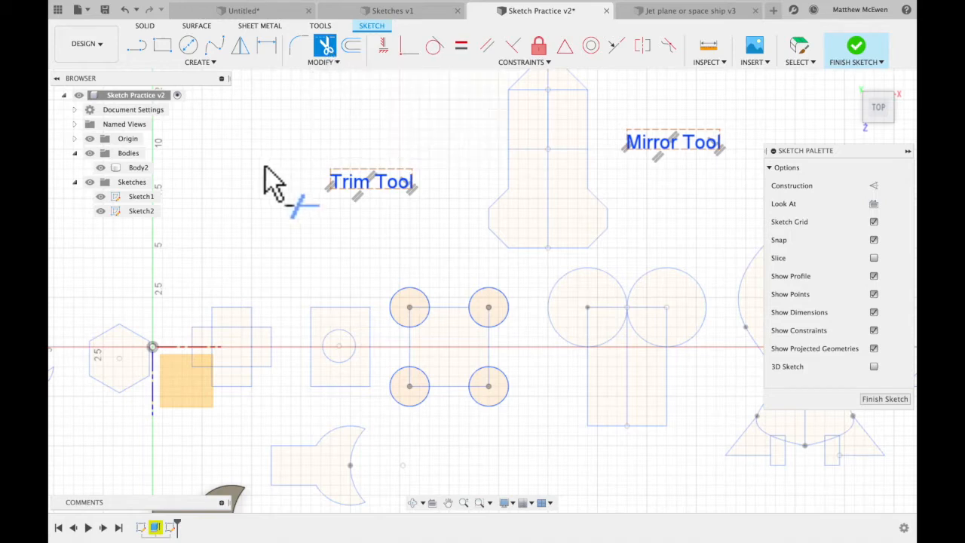
{"action": "left_click", "coordinate": [162, 45]}
{"action": "left_click", "coordinate": [181, 199]}
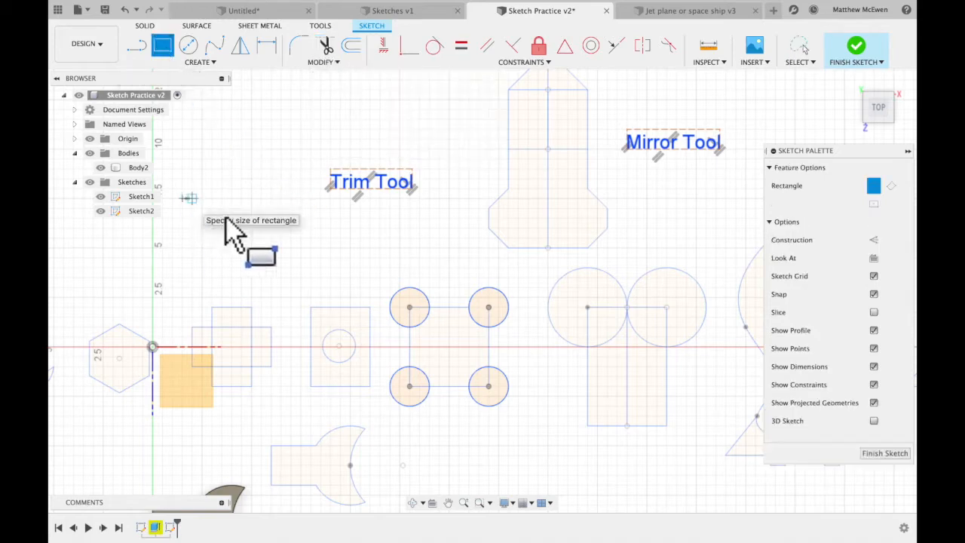
{"action": "left_click", "coordinate": [294, 251]}
{"action": "left_click", "coordinate": [212, 151]}
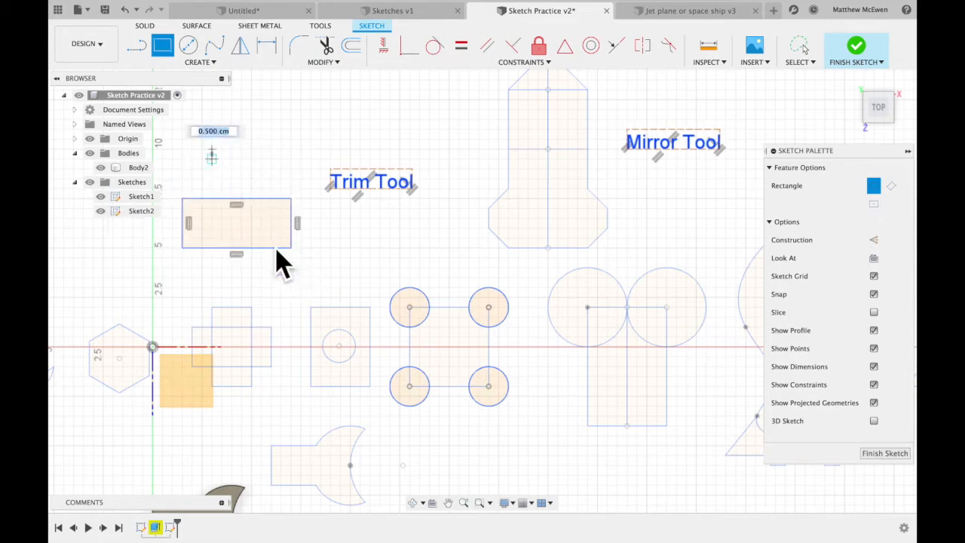
{"action": "left_click", "coordinate": [274, 290]}
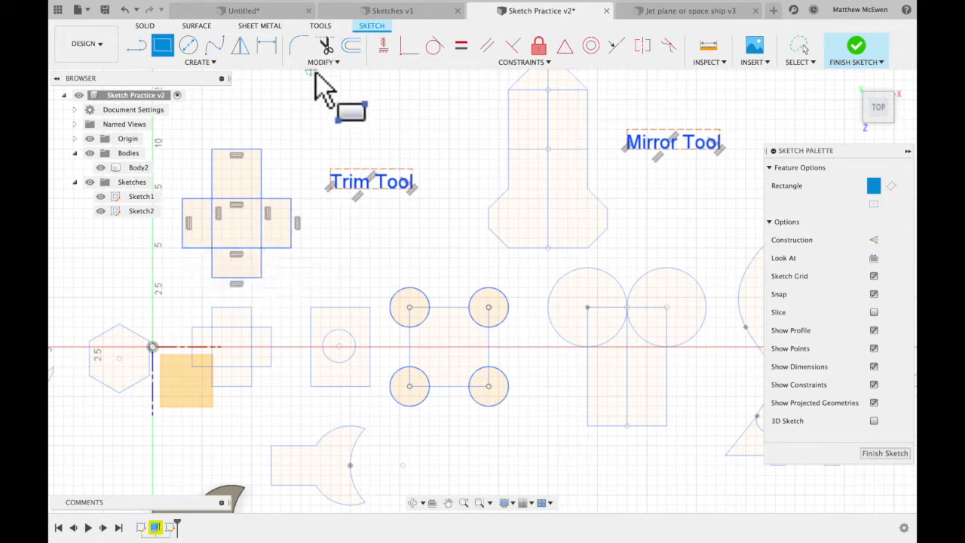
Trim the four inner line segments where the two rectangles overlap, leaving only the cross outline.
{"action": "left_click", "coordinate": [325, 47]}
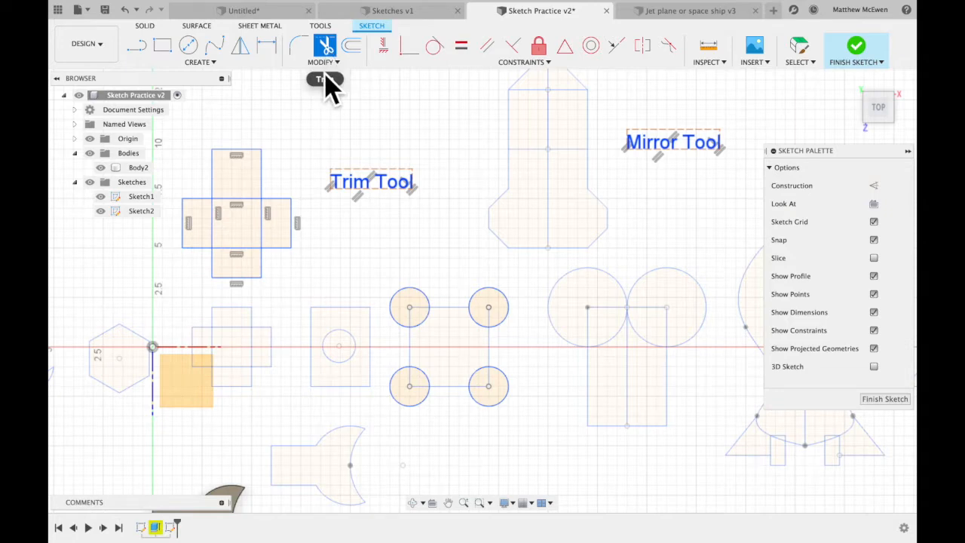
{"action": "left_click", "coordinate": [246, 249]}
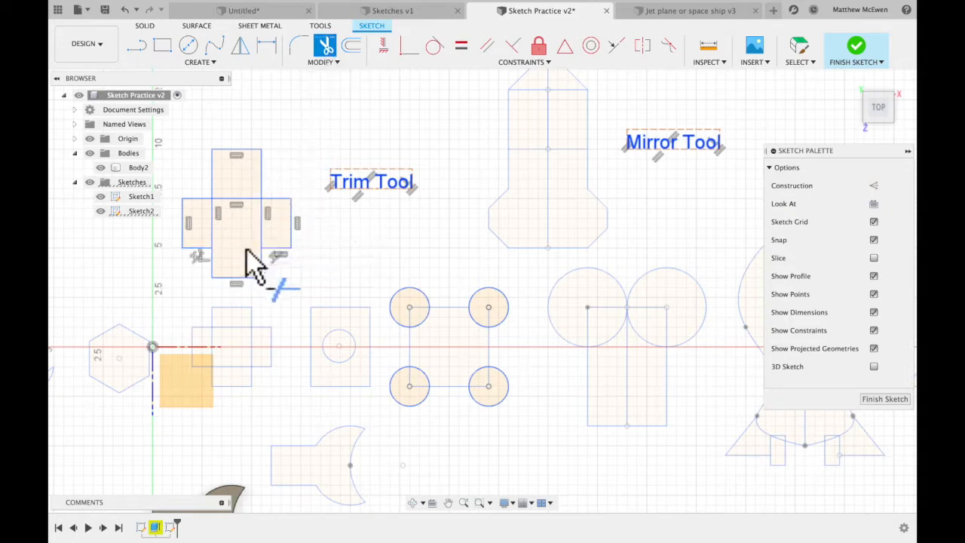
{"action": "left_click", "coordinate": [262, 230]}
{"action": "left_click", "coordinate": [248, 200]}
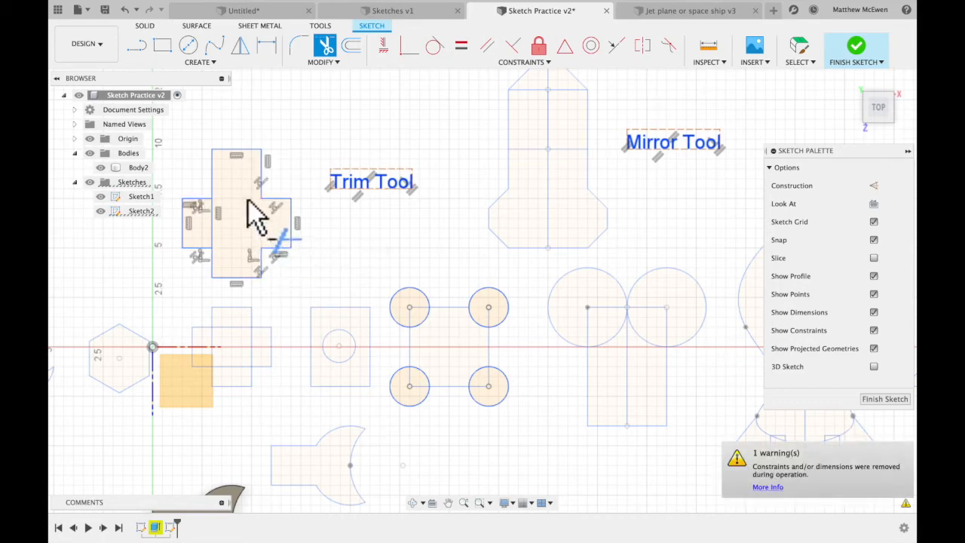
{"action": "left_click", "coordinate": [213, 229]}
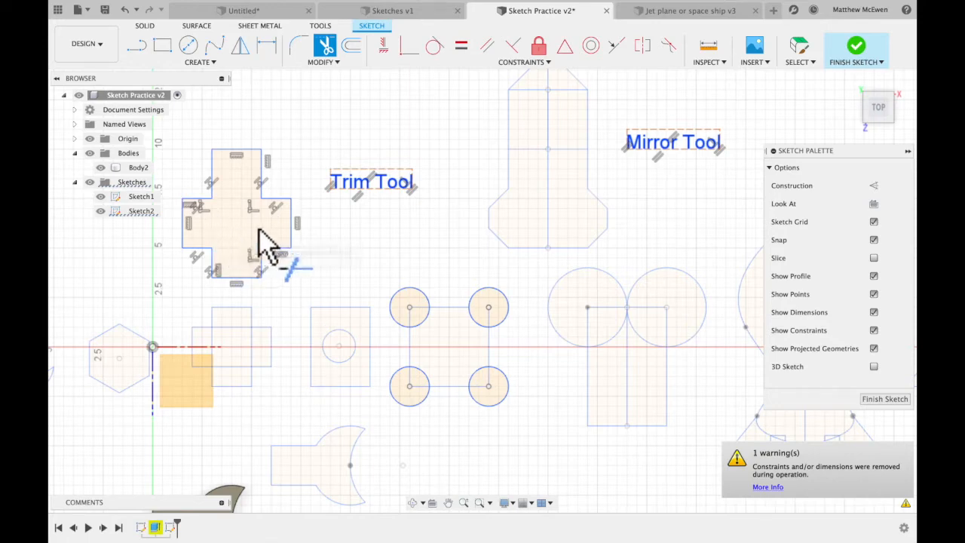
Trim the corner-circle arcs that lie inside the square of the square-with-four-circles sketch.
{"action": "scroll", "coordinate": [291, 321], "scroll_direction": "down", "scroll_amount": 2, "text": "shift"}
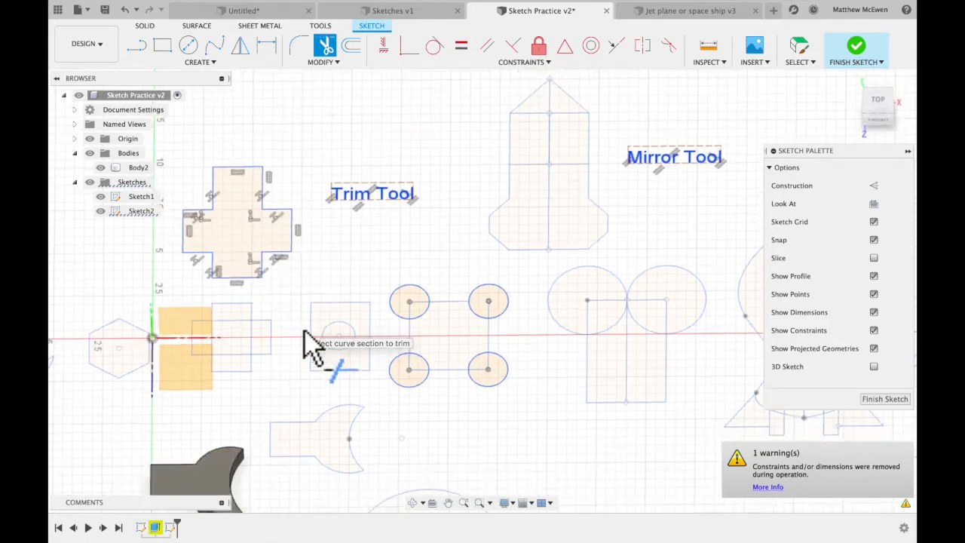
{"action": "left_click", "coordinate": [426, 317]}
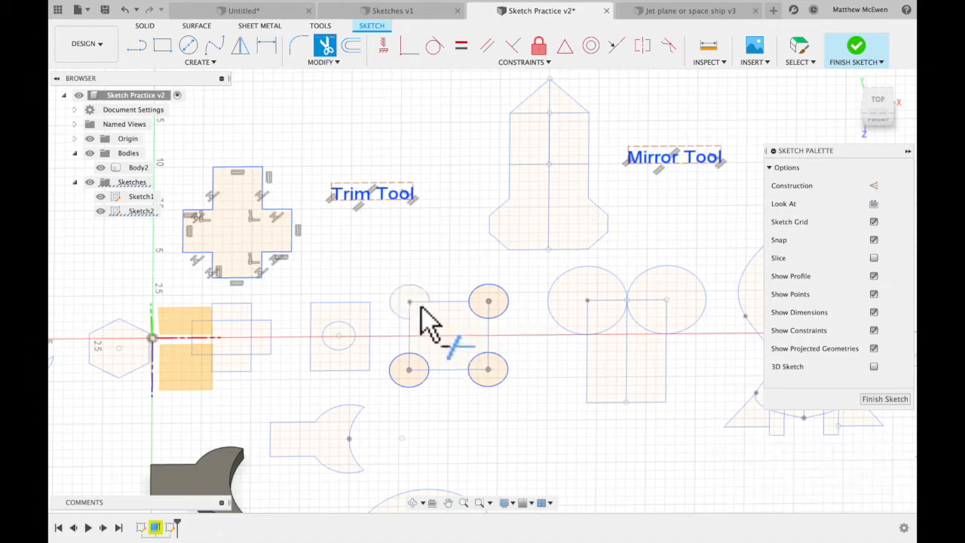
{"action": "left_click", "coordinate": [426, 366]}
{"action": "left_click", "coordinate": [480, 361]}
{"action": "left_click", "coordinate": [479, 315]}
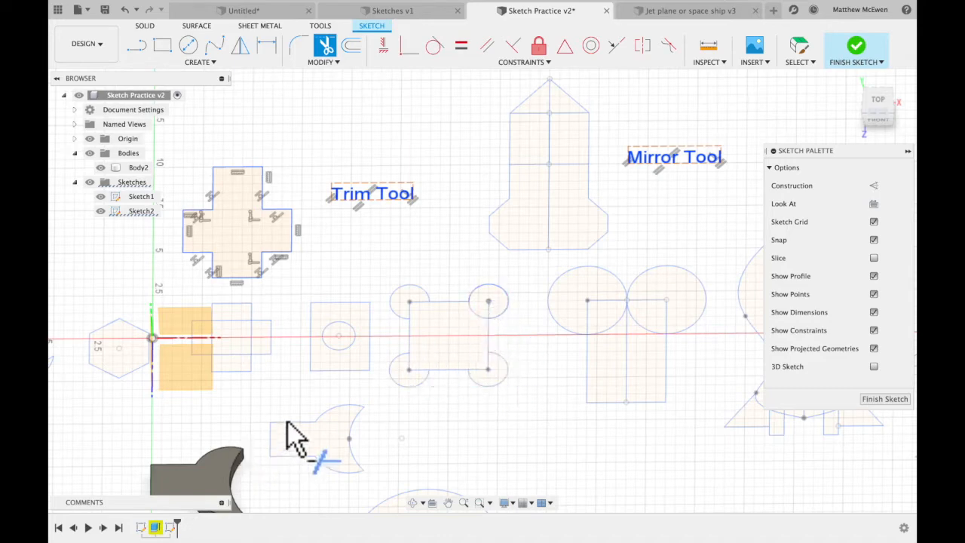
Sketch a horizontal rectangle about 8 cm long in the empty area above the cross.
{"action": "scroll", "coordinate": [294, 436], "scroll_direction": "up", "scroll_amount": 5}
{"action": "left_click", "coordinate": [163, 46]}
{"action": "left_click", "coordinate": [218, 150]}
{"action": "left_click", "coordinate": [376, 202]}
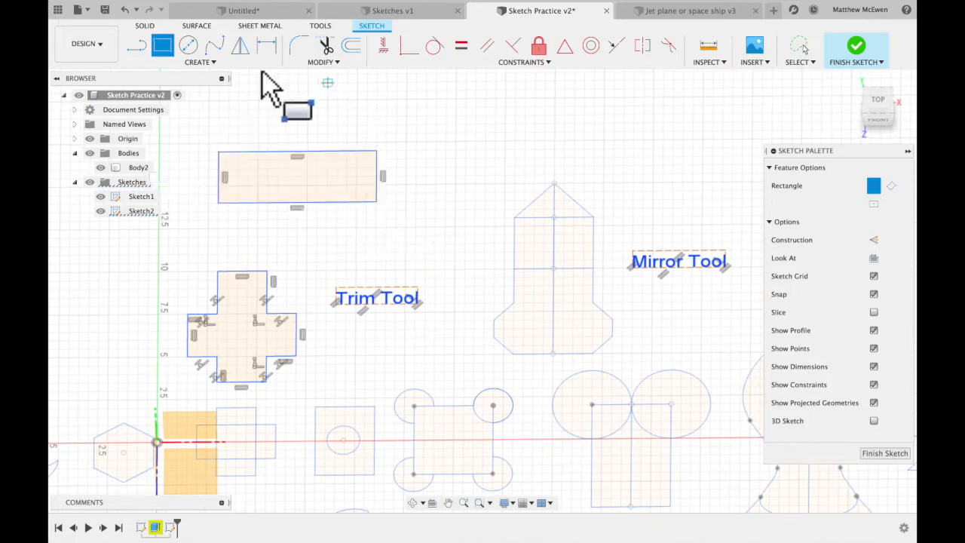
Add outward semicircular 3-point arcs to both short ends of the long rectangle.
{"action": "left_click", "coordinate": [218, 63]}
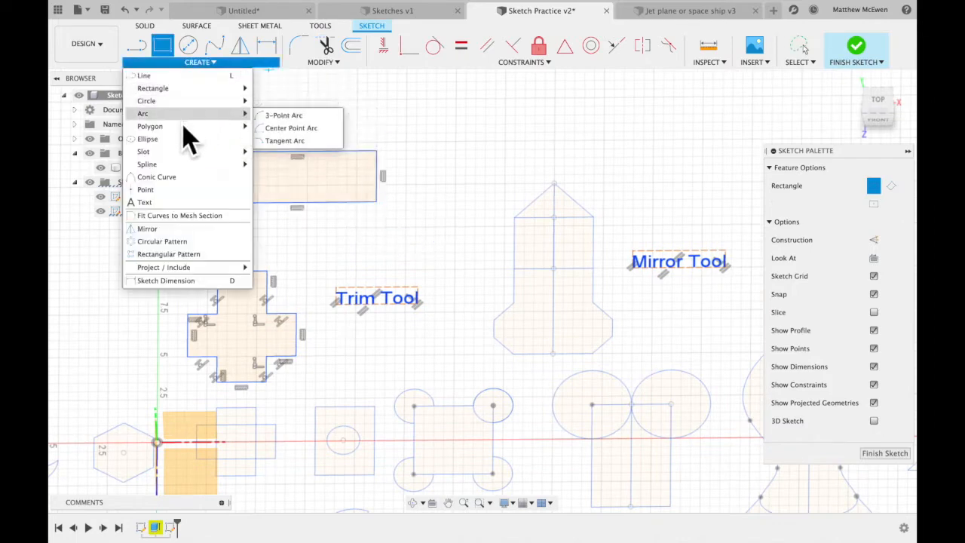
{"action": "left_click", "coordinate": [286, 116]}
{"action": "left_click", "coordinate": [376, 201]}
{"action": "left_click", "coordinate": [376, 201]}
{"action": "left_click", "coordinate": [405, 194]}
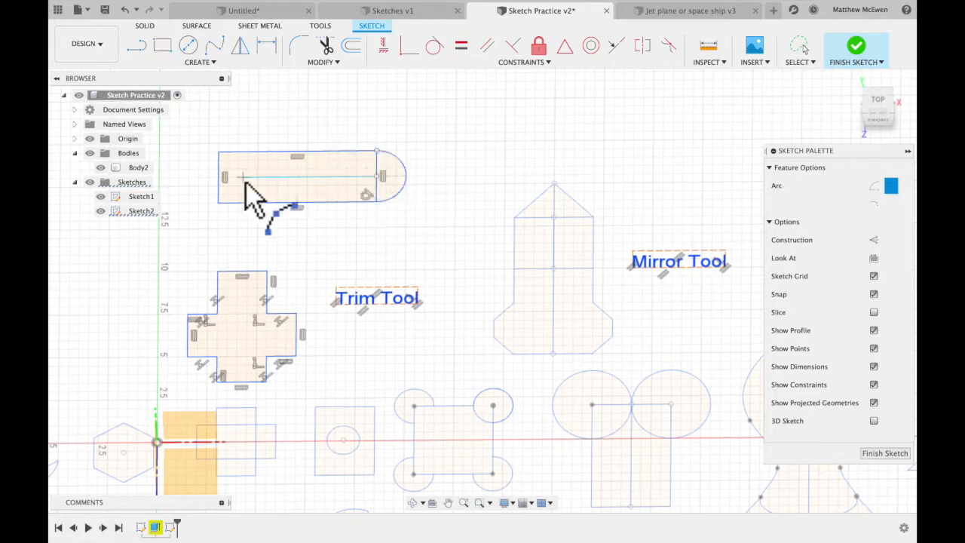
{"action": "left_click", "coordinate": [218, 153]}
{"action": "left_click", "coordinate": [219, 202]}
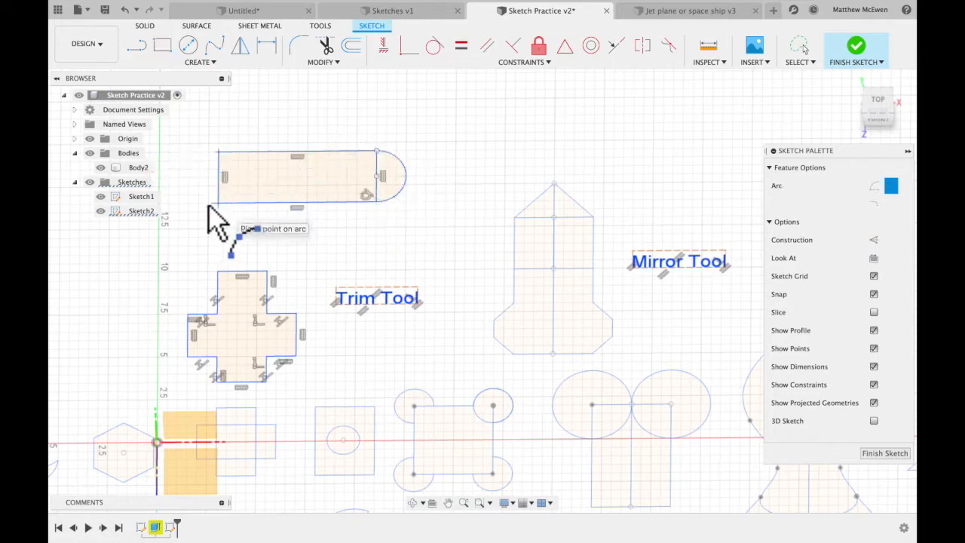
{"action": "left_click", "coordinate": [202, 214]}
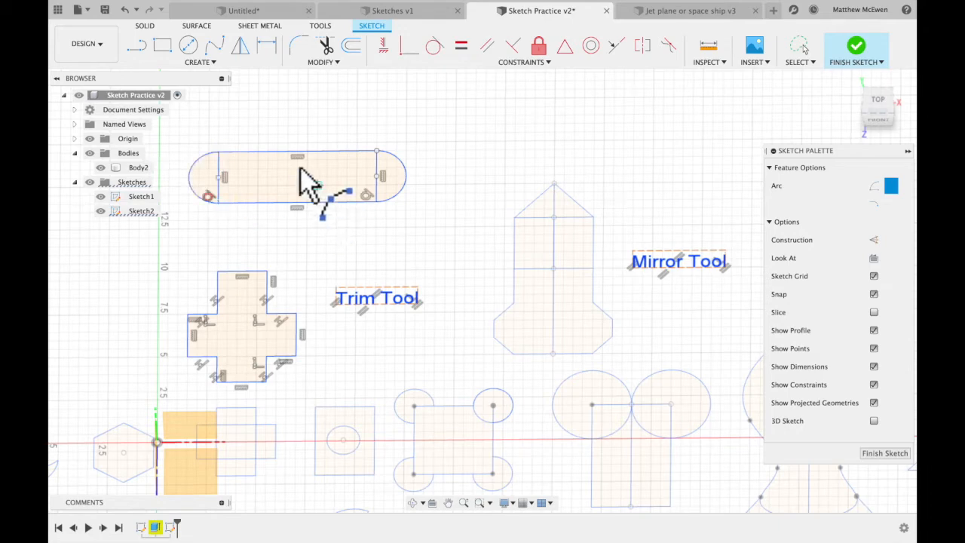
Add a 3-point arc bulging from the long rectangle's upper edge and a 5 by 2 cm rectangle overlapping its lower edge.
{"action": "left_click", "coordinate": [259, 151]}
{"action": "left_click", "coordinate": [339, 153]}
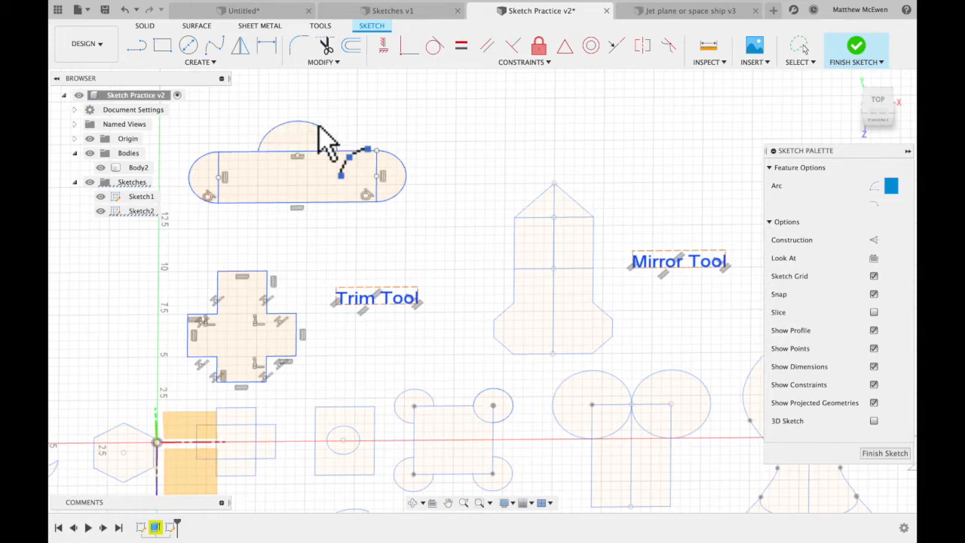
{"action": "left_click", "coordinate": [318, 126]}
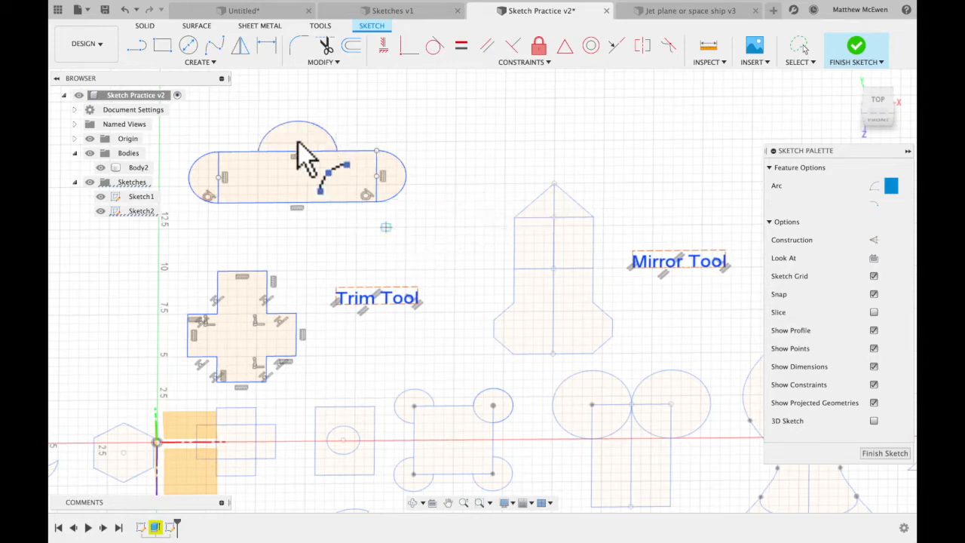
{"action": "left_click", "coordinate": [162, 46]}
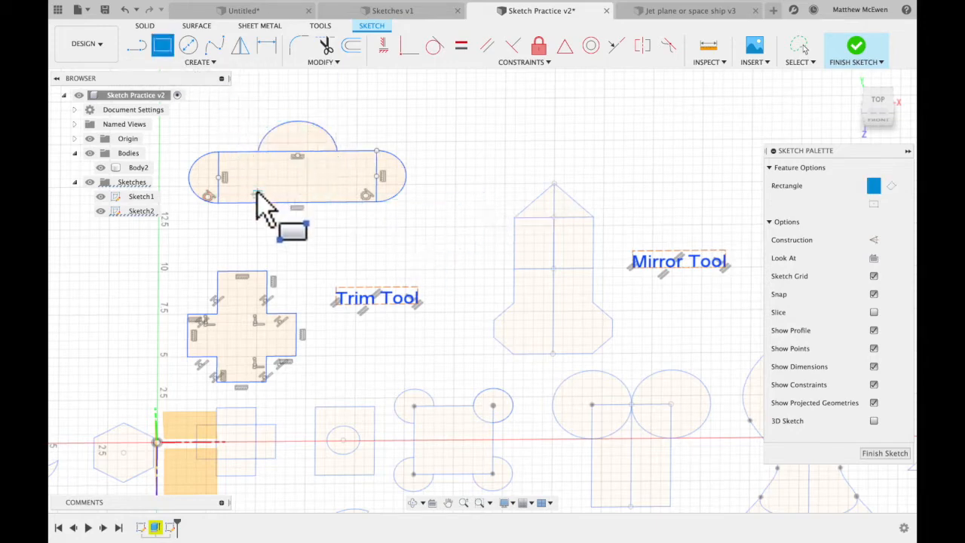
{"action": "left_click", "coordinate": [263, 202]}
{"action": "left_click", "coordinate": [347, 219]}
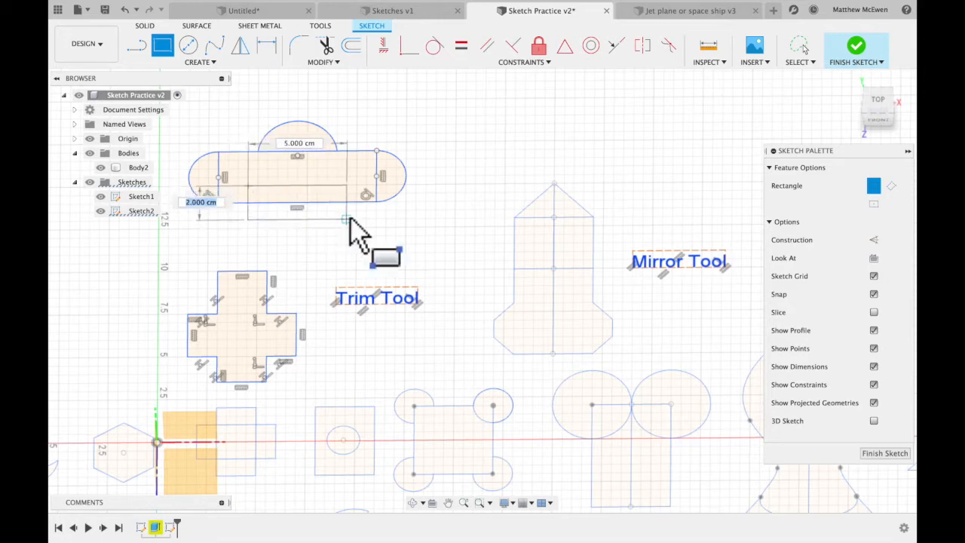
Try trimming the long rectangle's two short sides inside the rounded ends, and undo both trims.
{"action": "left_click", "coordinate": [326, 48]}
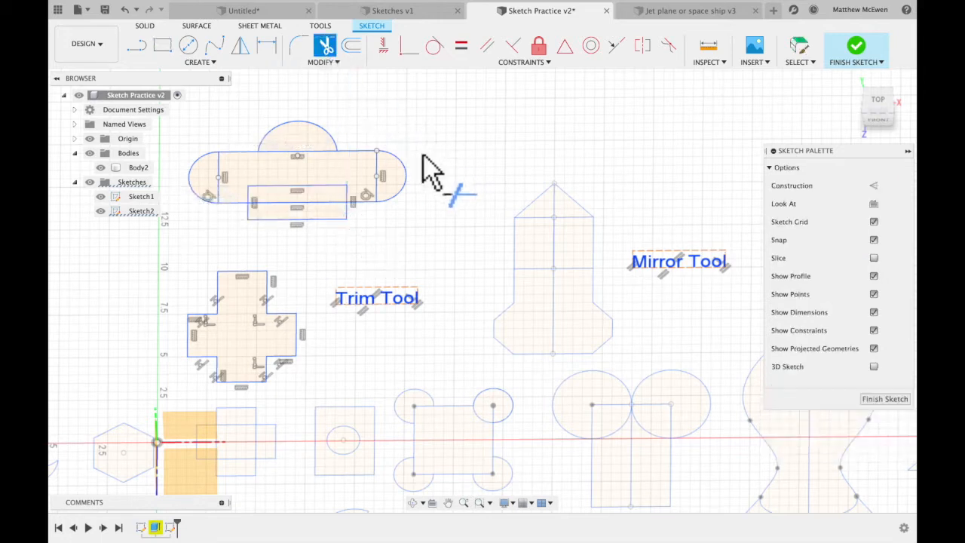
{"action": "left_click", "coordinate": [377, 171]}
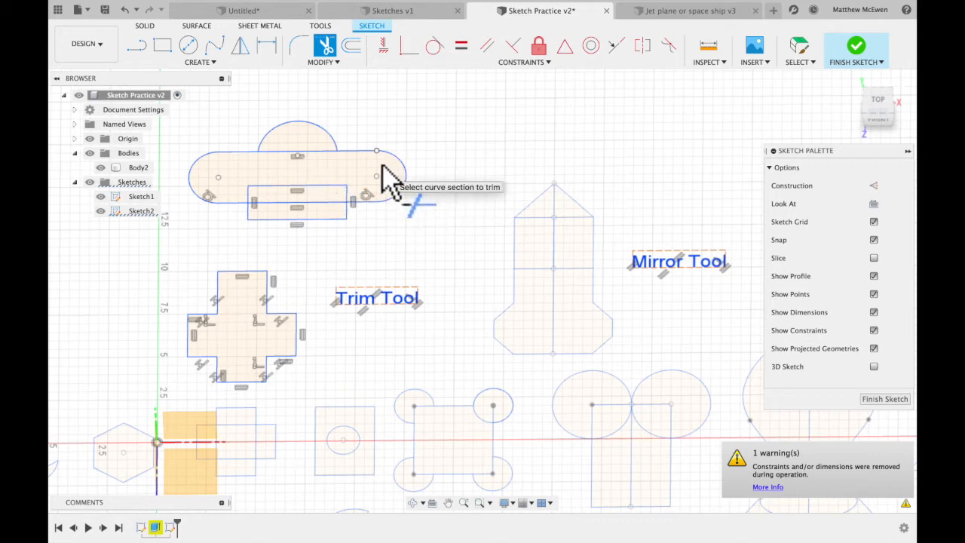
{"action": "key", "text": "Escape"}
{"action": "key", "text": "super+z"}
{"action": "key", "text": "super+z"}
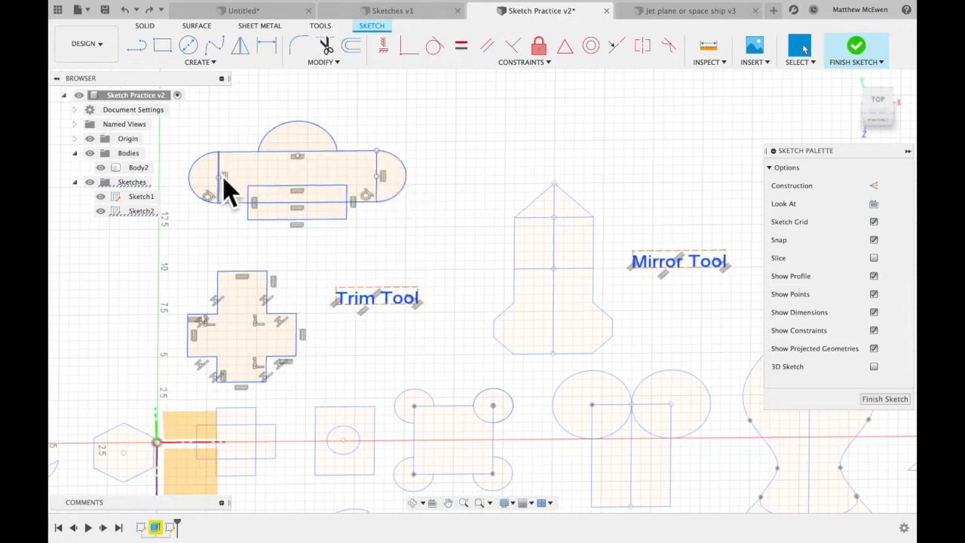
Trim the long shape's interior lines: the overlap with the small rectangle, the edge under the upper arc, and both short sides.
{"action": "middle_click_drag", "start_coordinate": [370, 186], "coordinate": [367, 181], "text": "shift"}
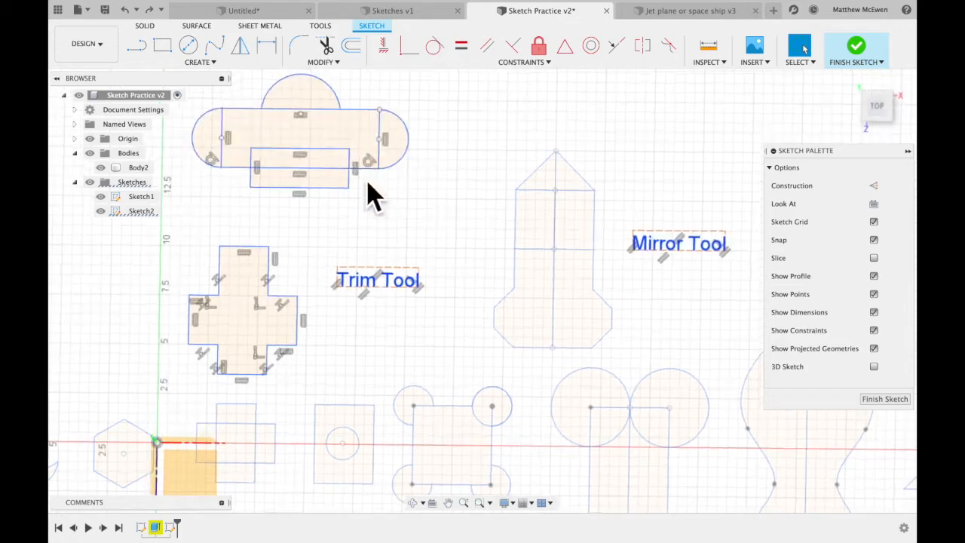
{"action": "left_click", "coordinate": [331, 174]}
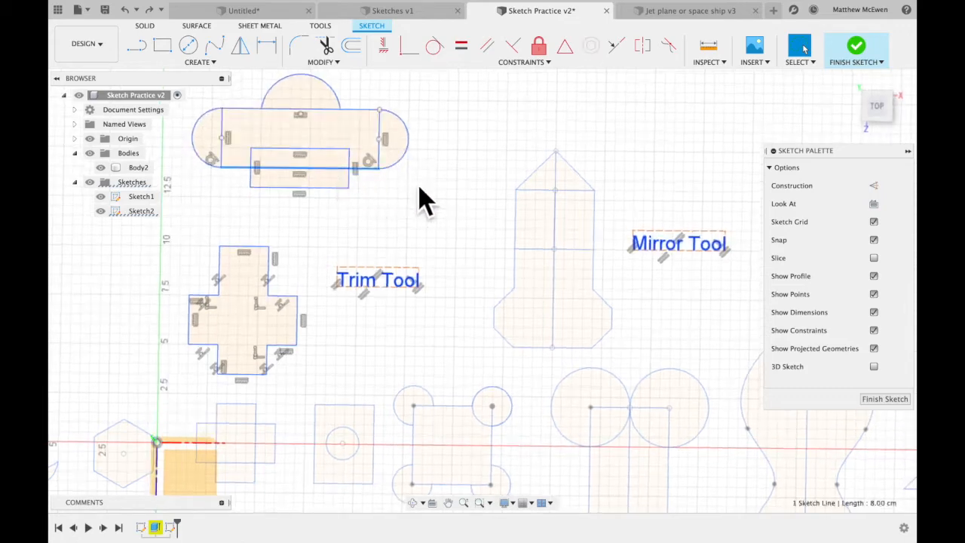
{"action": "left_click", "coordinate": [326, 45]}
{"action": "scroll", "coordinate": [383, 256], "scroll_direction": "down", "scroll_amount": 5}
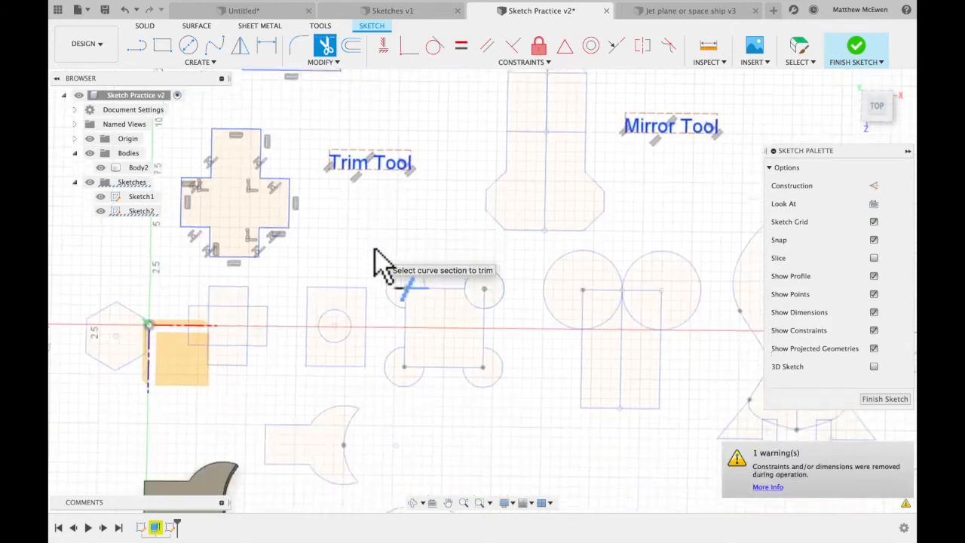
{"action": "scroll", "coordinate": [386, 259], "scroll_direction": "up", "scroll_amount": 8}
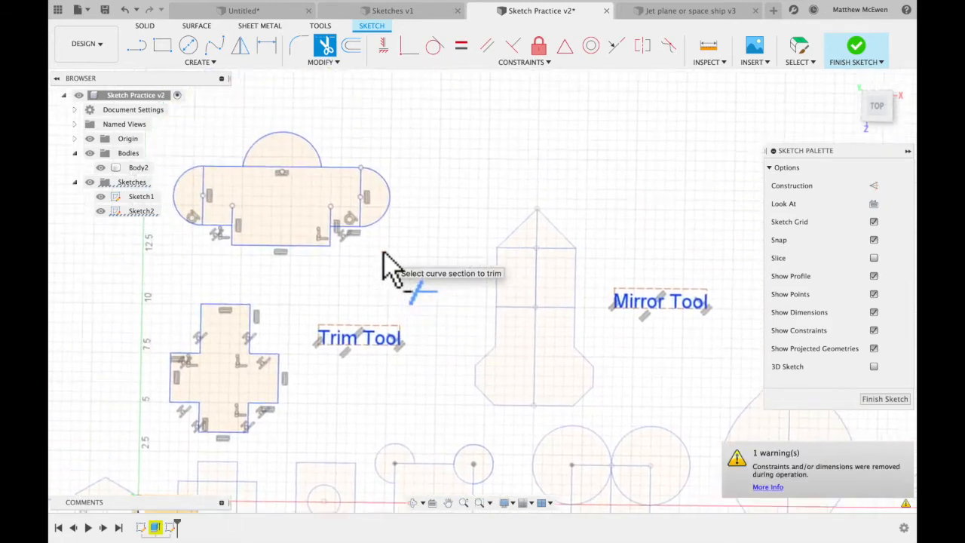
{"action": "left_click", "coordinate": [238, 236]}
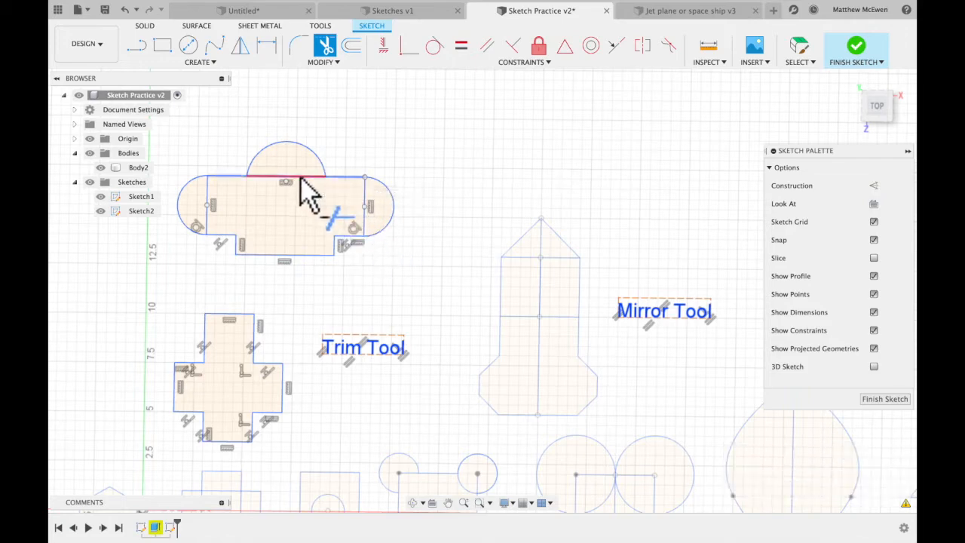
{"action": "left_click", "coordinate": [307, 190]}
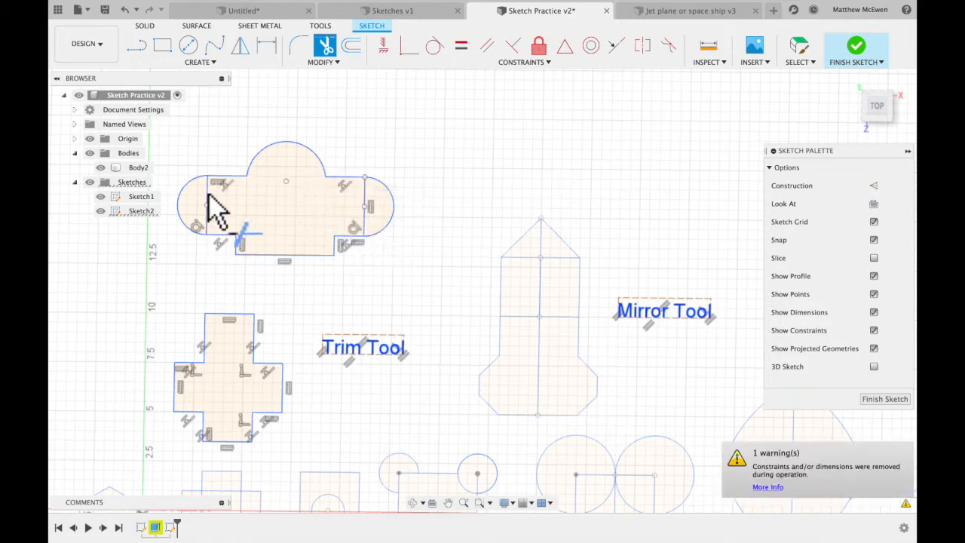
{"action": "left_click", "coordinate": [367, 212]}
Sketch a horizontal two-point rectangle in the empty area below the extruded wrench body, ending on the vertical axis.
{"action": "scroll", "coordinate": [409, 252], "scroll_direction": "down", "scroll_amount": 5}
{"action": "scroll", "coordinate": [410, 252], "scroll_direction": "right", "scroll_amount": 4}
{"action": "scroll", "coordinate": [409, 251], "scroll_direction": "up", "scroll_amount": 5}
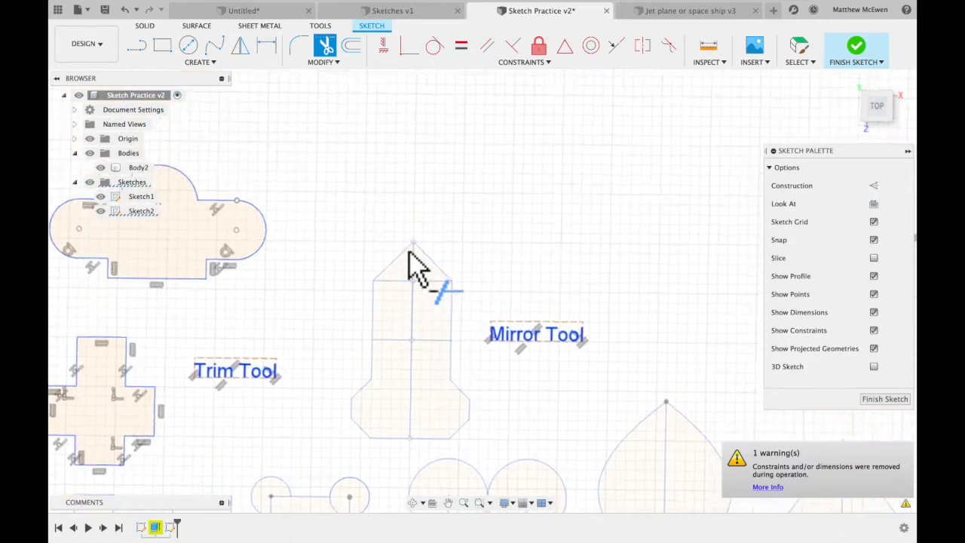
{"action": "scroll", "coordinate": [413, 265], "scroll_direction": "down", "scroll_amount": 15}
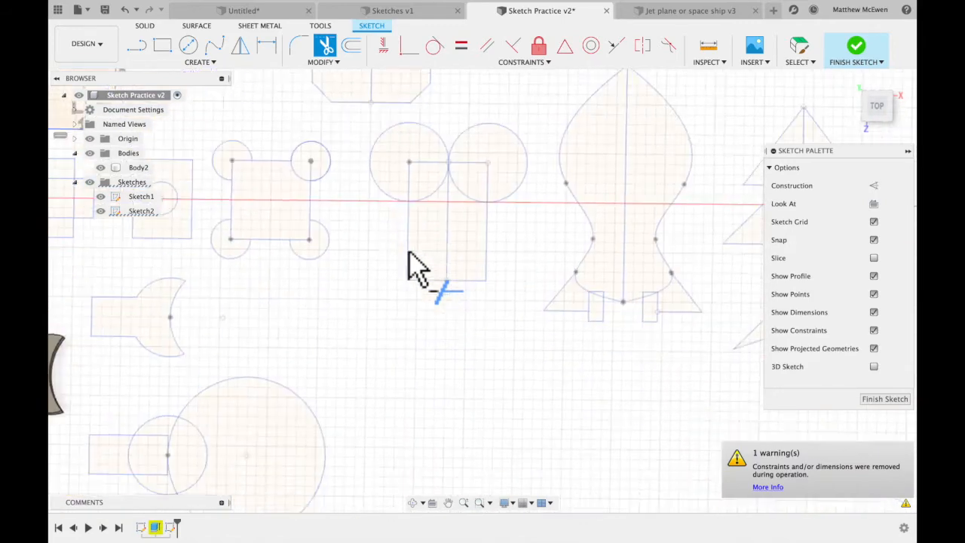
{"action": "scroll", "coordinate": [409, 252], "scroll_direction": "up", "scroll_amount": 1}
{"action": "scroll", "coordinate": [409, 252], "scroll_direction": "left", "scroll_amount": 1}
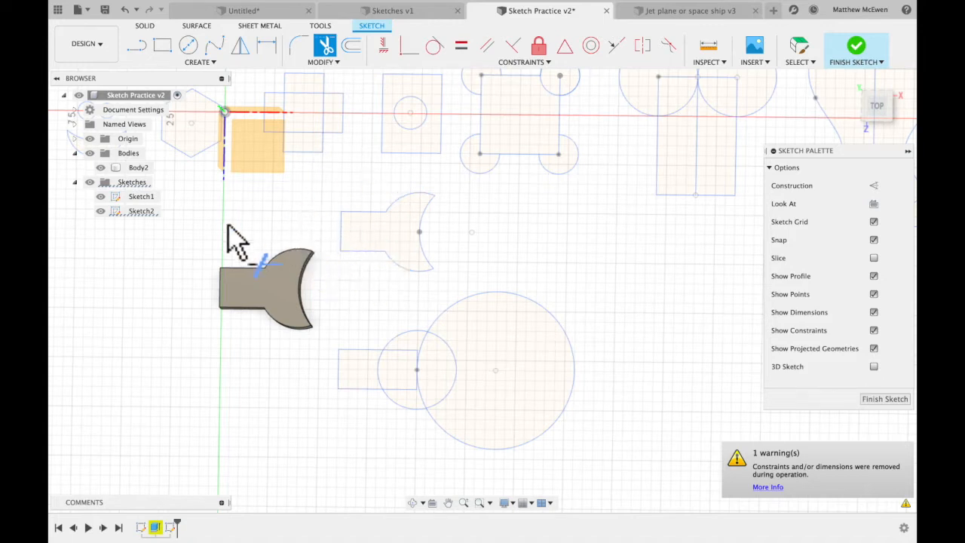
{"action": "left_click", "coordinate": [172, 52]}
{"action": "scroll", "coordinate": [240, 346], "scroll_direction": "down", "scroll_amount": 5}
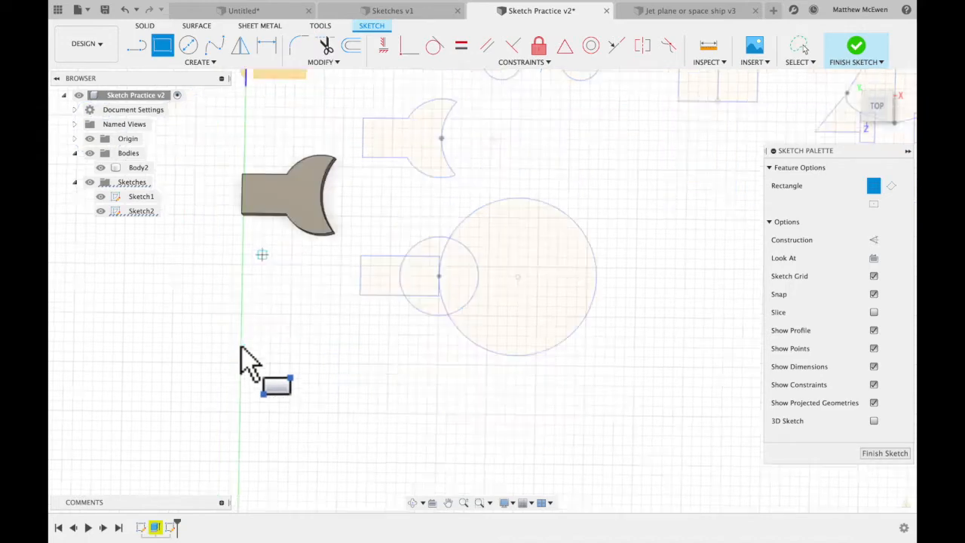
{"action": "left_click", "coordinate": [175, 266]}
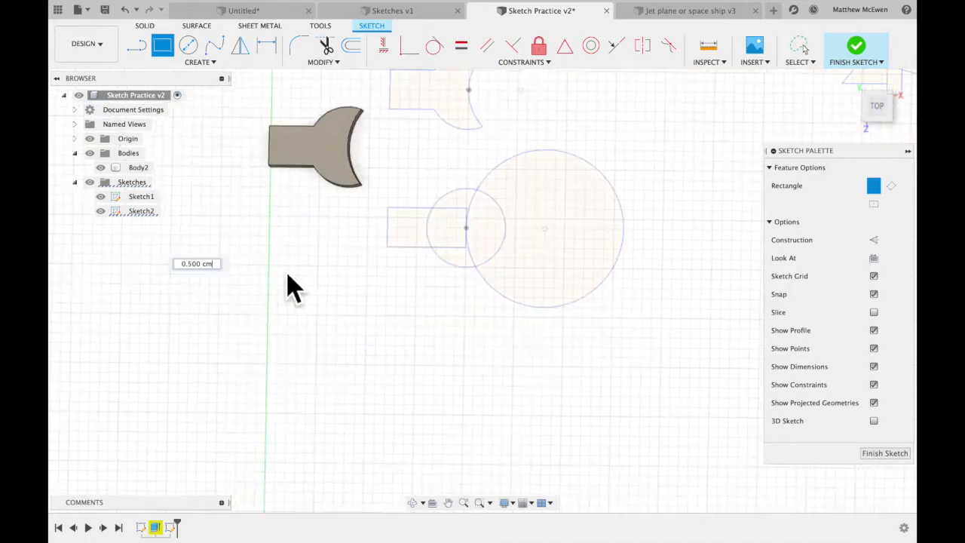
{"action": "left_click", "coordinate": [270, 296]}
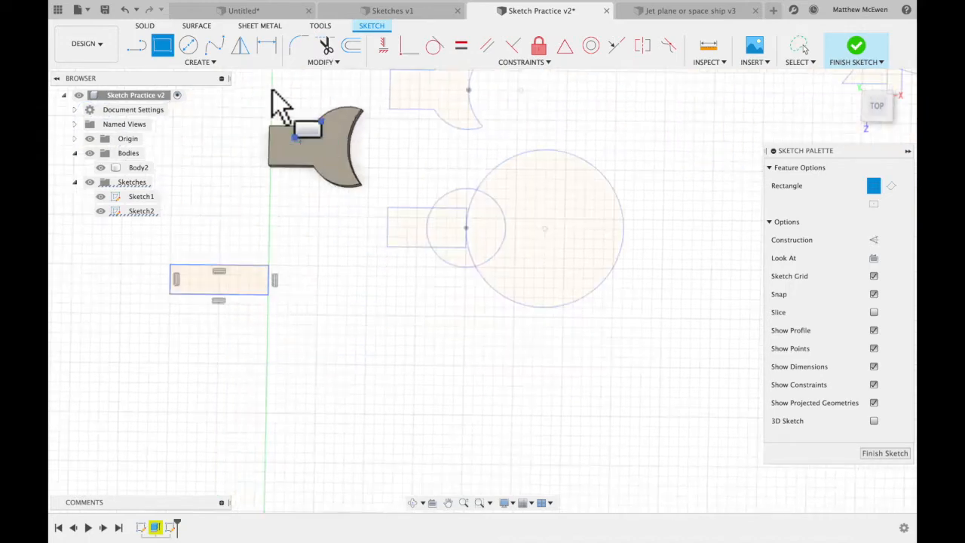
Sketch a circle overlapping the rectangle's end nearest the axis, and a larger circle passing through the first circle's centre.
{"action": "left_click", "coordinate": [188, 45]}
{"action": "left_click", "coordinate": [288, 279]}
{"action": "left_click", "coordinate": [254, 303]}
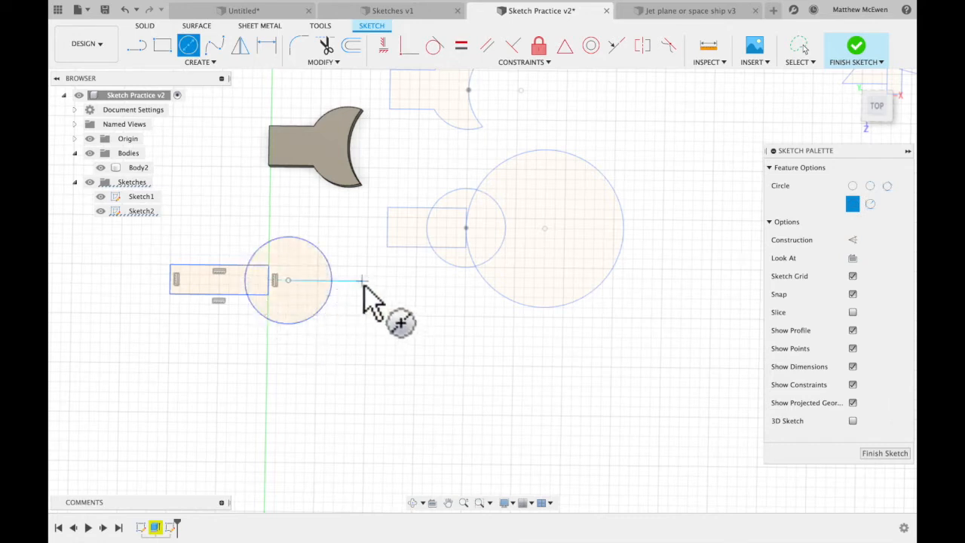
{"action": "left_click", "coordinate": [301, 306]}
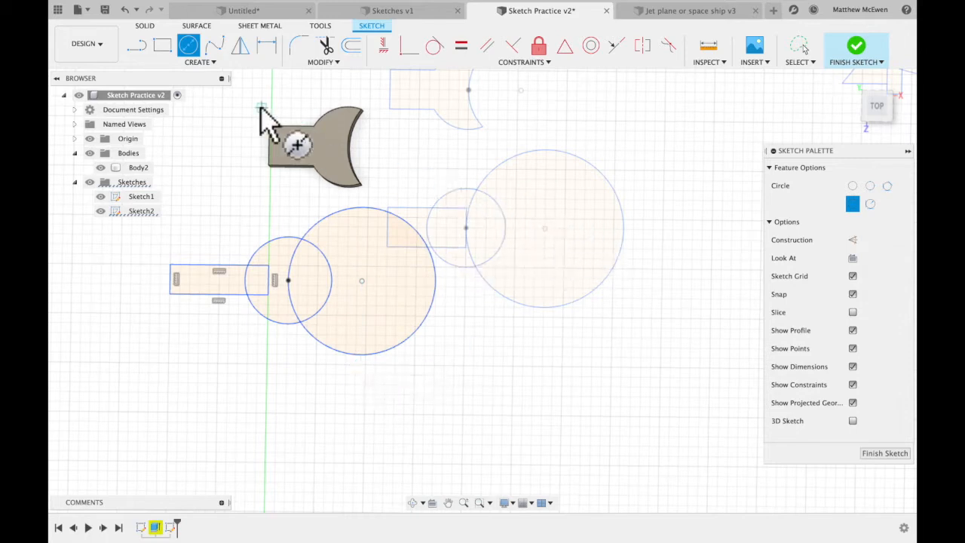
Trim the large circle's outer arc, the small circle's overlapping arc and the rectangle's inner lines to leave one wrench outline.
{"action": "left_click", "coordinate": [328, 49]}
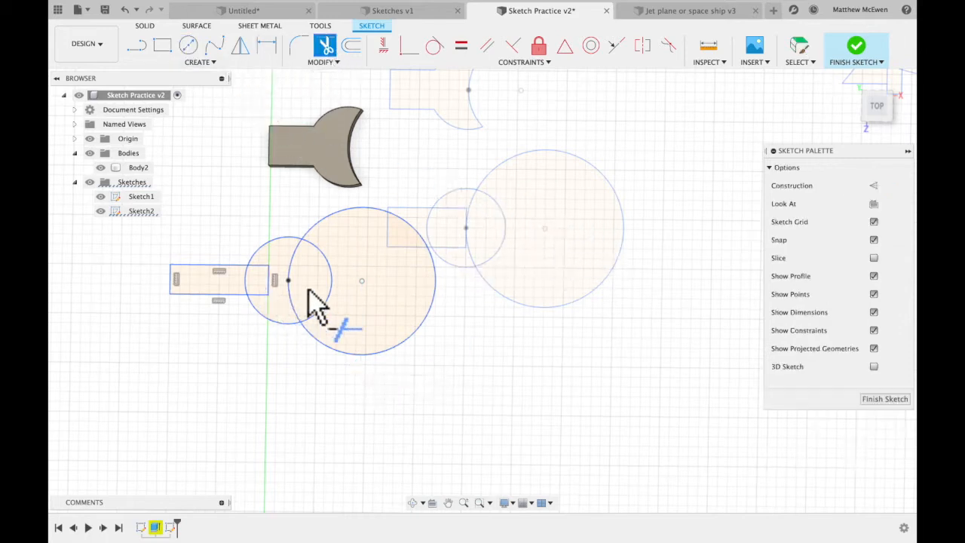
{"action": "left_click", "coordinate": [327, 234]}
{"action": "left_click", "coordinate": [332, 287]}
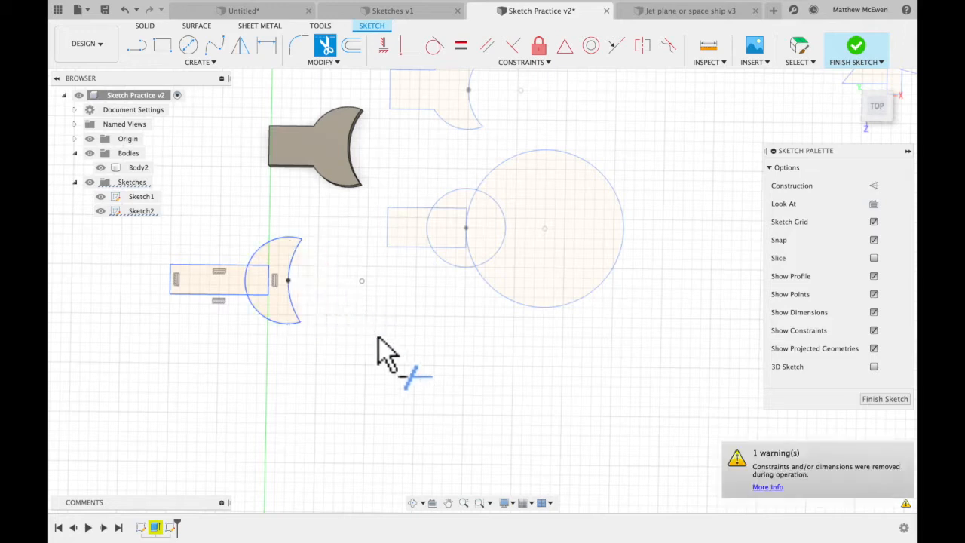
{"action": "left_click", "coordinate": [261, 281]}
{"action": "left_click", "coordinate": [260, 295]}
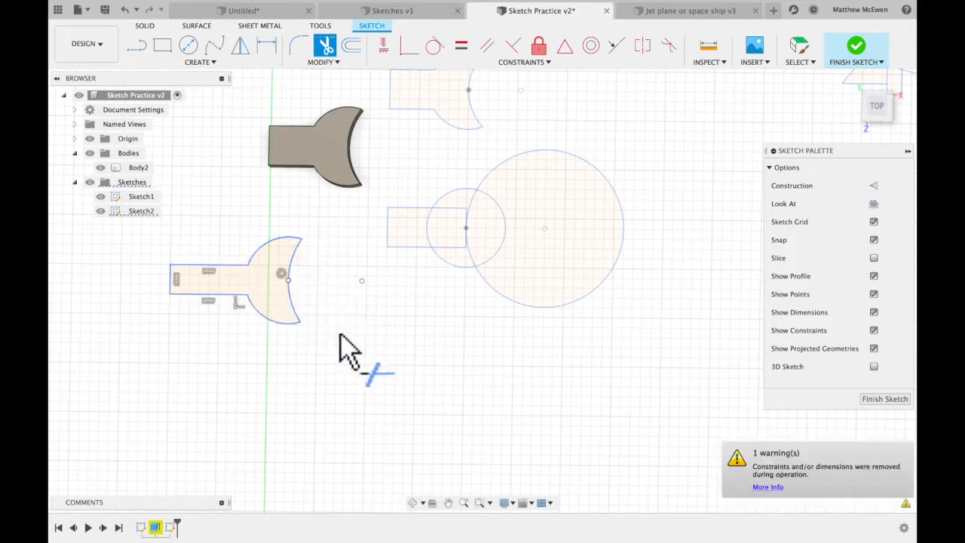
Finish the sketch and extrude the new wrench profile 1 cm as a new body.
{"action": "scroll", "coordinate": [328, 266], "scroll_direction": "down", "scroll_amount": 5, "text": "shift"}
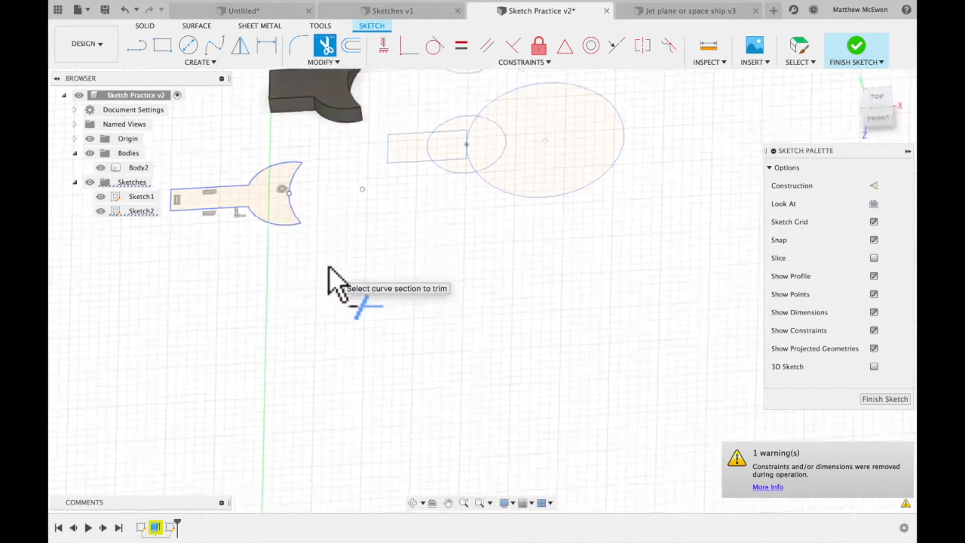
{"action": "scroll", "coordinate": [328, 266], "scroll_direction": "up", "scroll_amount": 5}
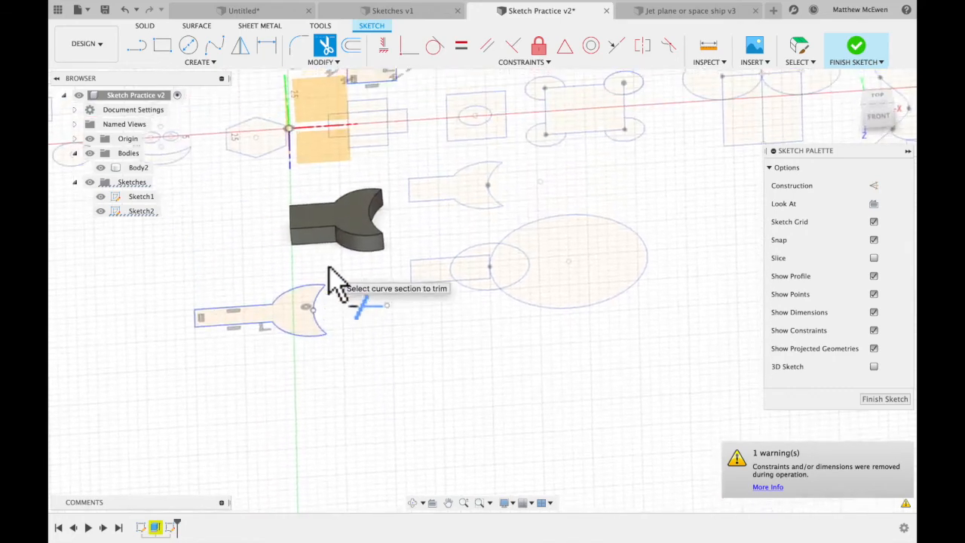
{"action": "left_click", "coordinate": [874, 64]}
{"action": "left_click", "coordinate": [299, 329]}
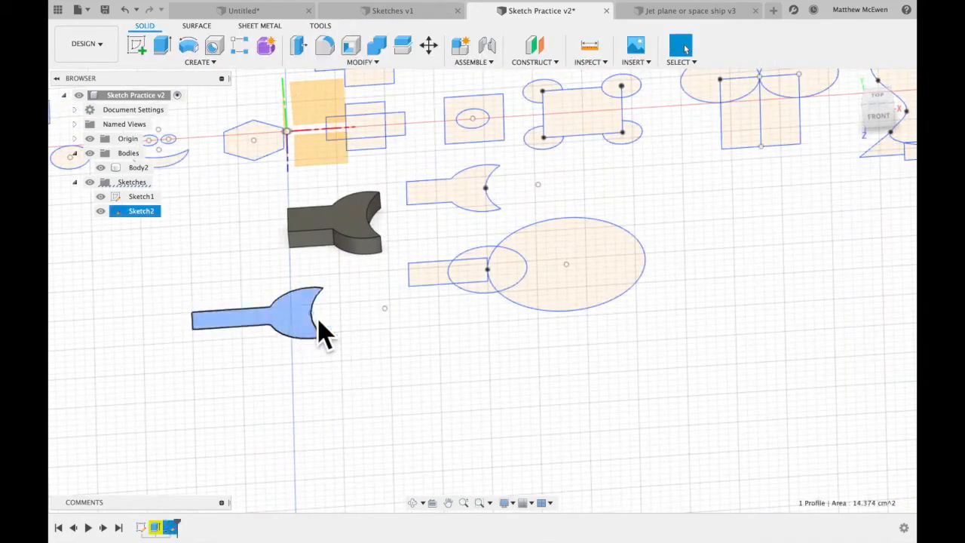
{"action": "left_click", "coordinate": [169, 53]}
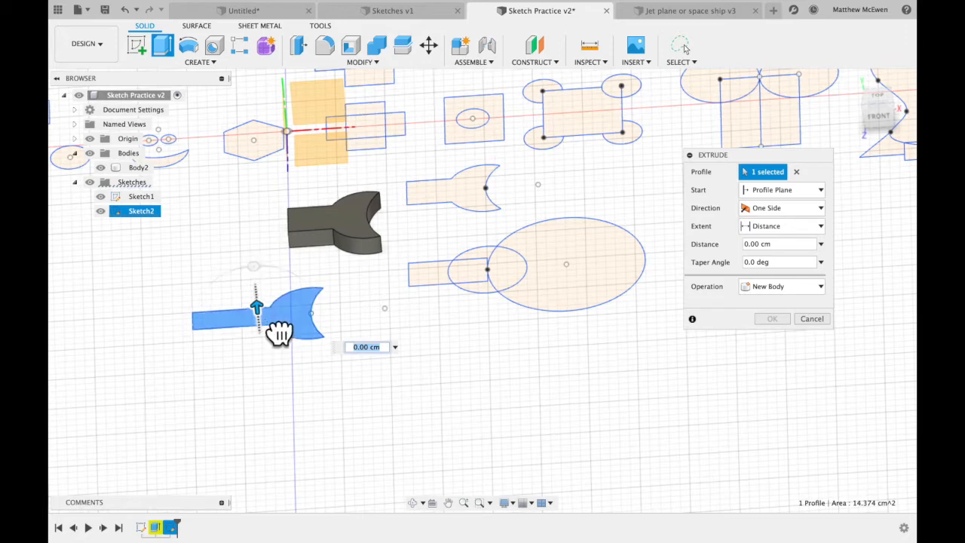
{"action": "type", "text": "1"}
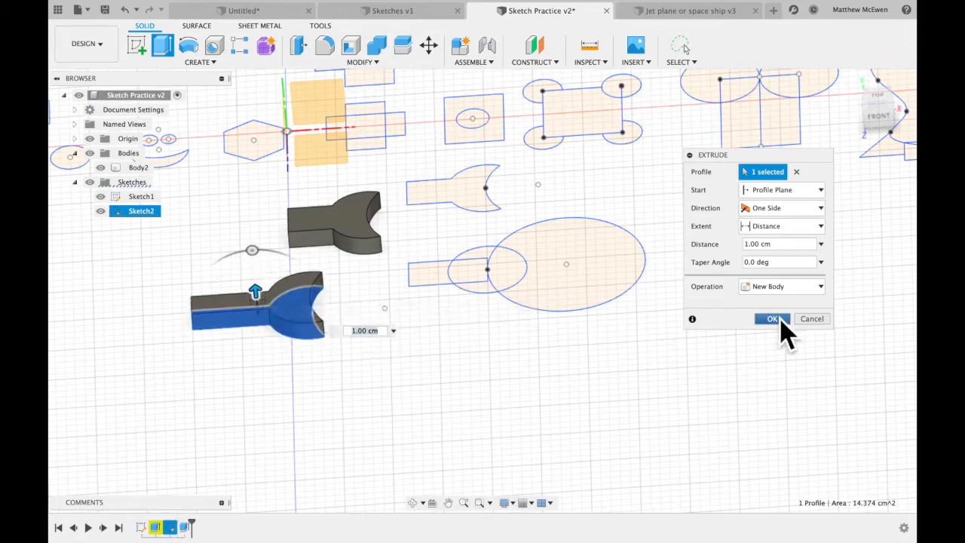
{"action": "left_click", "coordinate": [772, 318]}
Reopen Sketch2 for editing to continue with the Mirror Tool area.
{"action": "scroll", "coordinate": [643, 371], "scroll_direction": "up", "scroll_amount": 5}
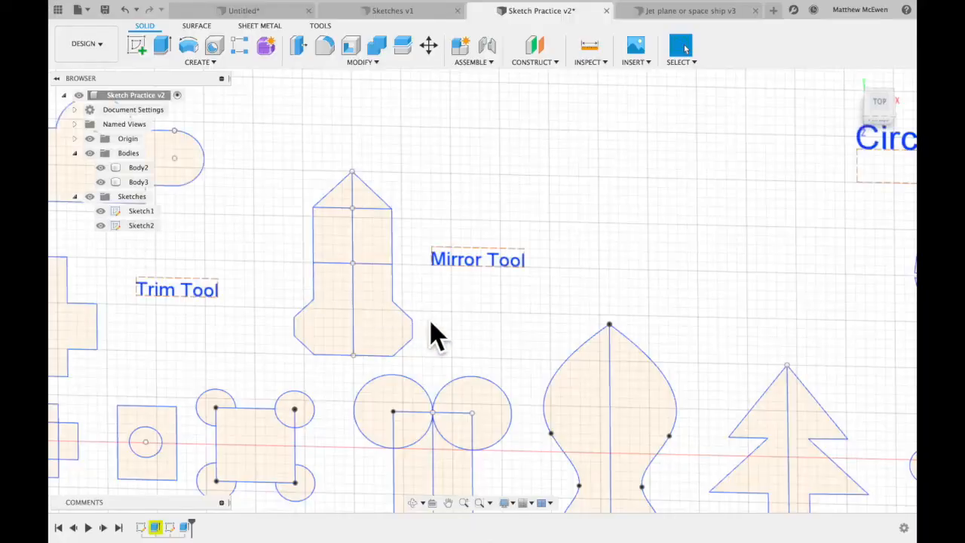
{"action": "scroll", "coordinate": [430, 320], "scroll_direction": "right", "scroll_amount": 3}
{"action": "scroll", "coordinate": [430, 320], "scroll_direction": "up", "scroll_amount": 2}
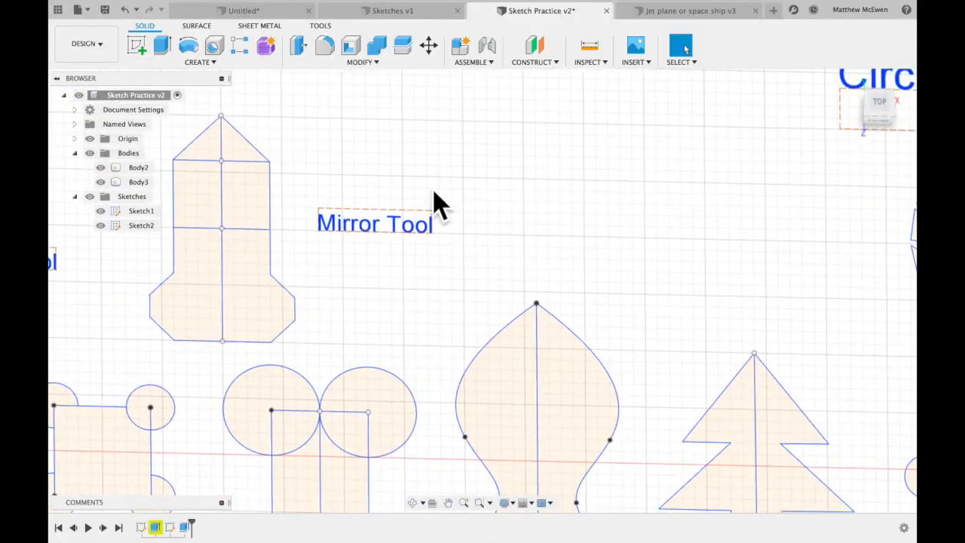
{"action": "scroll", "coordinate": [438, 204], "scroll_direction": "down", "scroll_amount": 4}
{"action": "scroll", "coordinate": [433, 204], "scroll_direction": "right", "scroll_amount": 2}
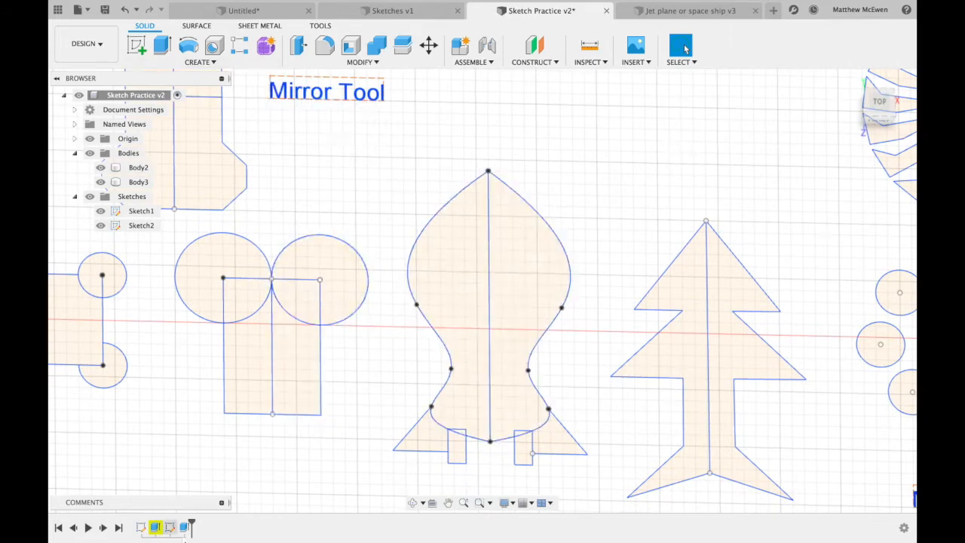
{"action": "double_click", "coordinate": [183, 526]}
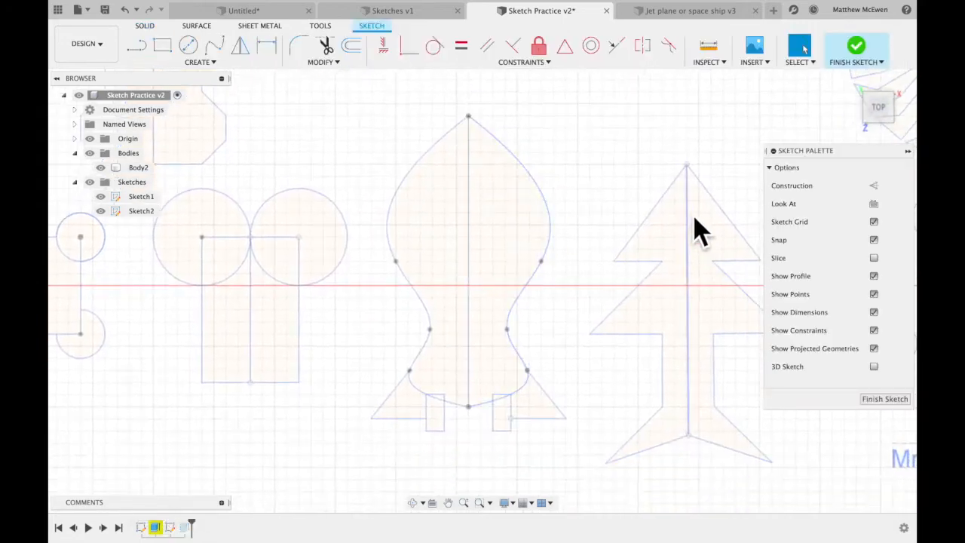
Examine the mirrored halves of the tree and rocket example sketches by selecting profiles on one side of their centre lines.
{"action": "left_click", "coordinate": [682, 222]}
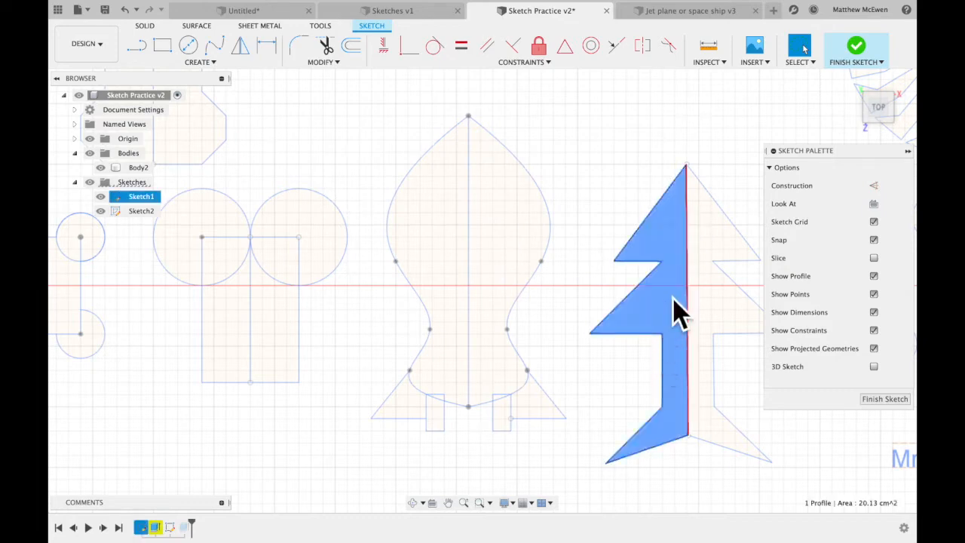
{"action": "left_click", "coordinate": [443, 298]}
{"action": "left_click", "coordinate": [421, 408]}
{"action": "left_click", "coordinate": [436, 413]}
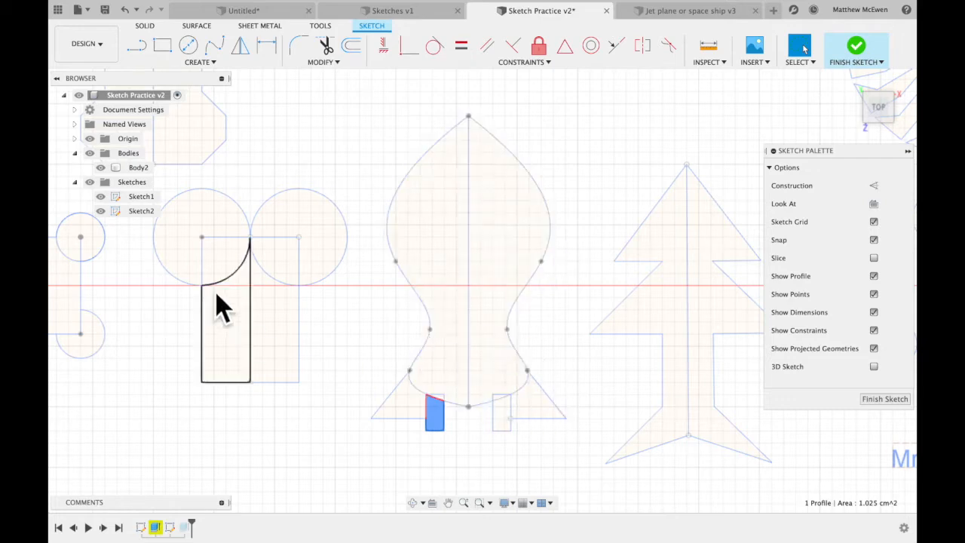
{"action": "scroll", "coordinate": [221, 305], "scroll_direction": "up", "scroll_amount": 10}
{"action": "scroll", "coordinate": [221, 305], "scroll_direction": "left", "scroll_amount": 5}
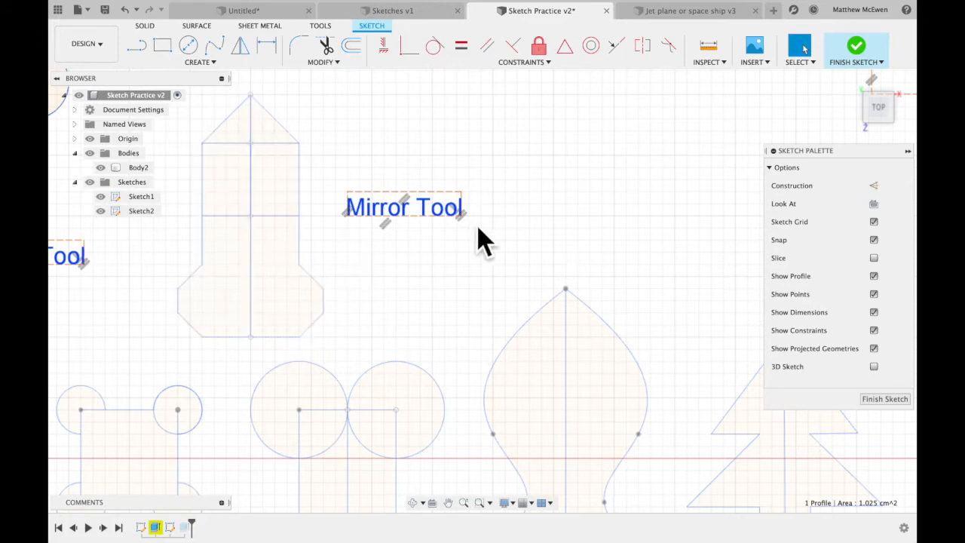
Draw a vertical line in the empty area beside the Mirror Tool label, above the rocket sketch.
{"action": "scroll", "coordinate": [478, 228], "scroll_direction": "right", "scroll_amount": 3}
{"action": "scroll", "coordinate": [477, 228], "scroll_direction": "up", "scroll_amount": 2}
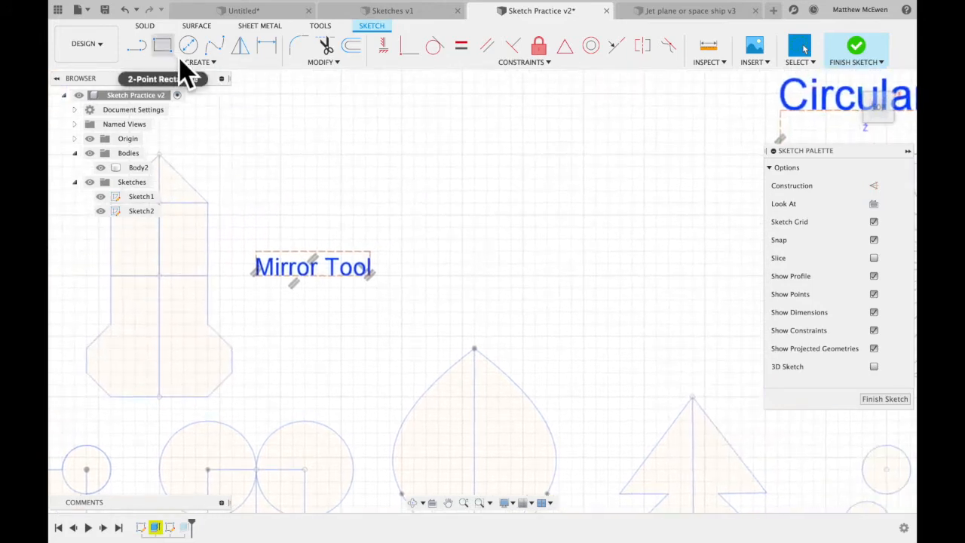
{"action": "left_click", "coordinate": [199, 63]}
{"action": "mouse_move", "coordinate": [183, 96]}
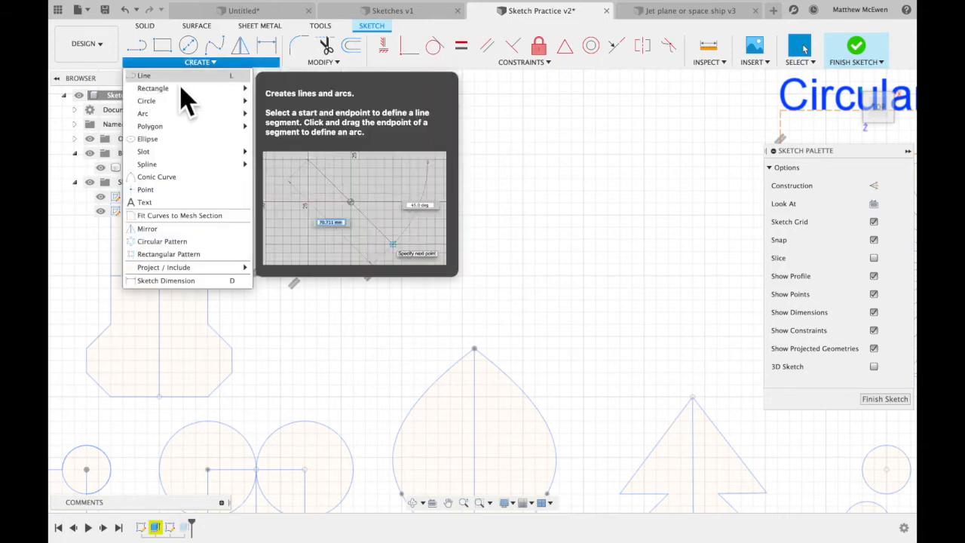
{"action": "left_click", "coordinate": [184, 77]}
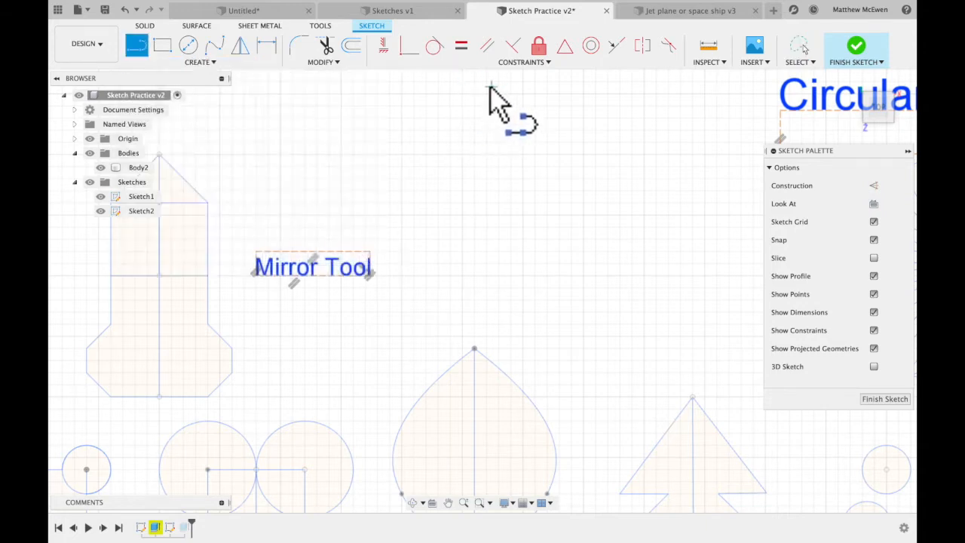
{"action": "left_click", "coordinate": [462, 81]}
{"action": "left_click", "coordinate": [462, 311]}
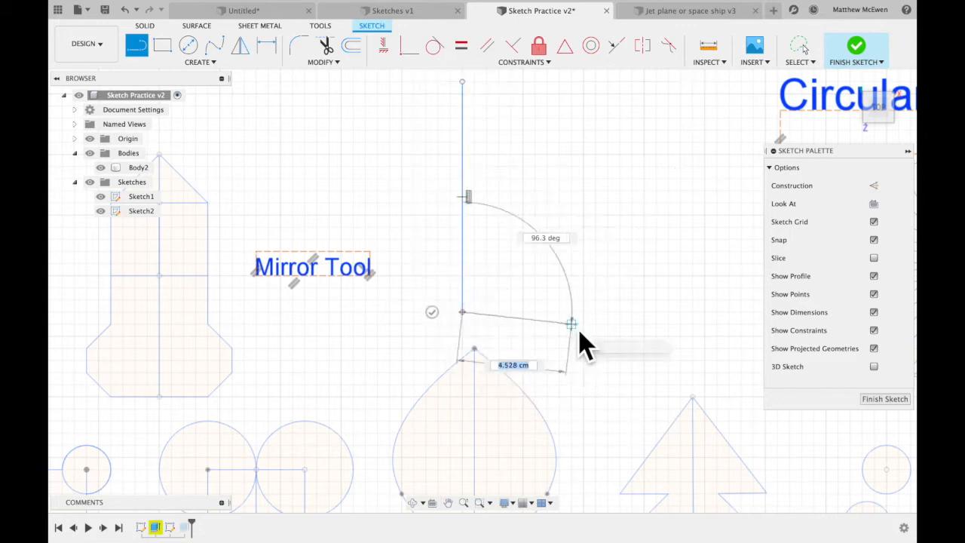
{"action": "key", "text": "Escape"}
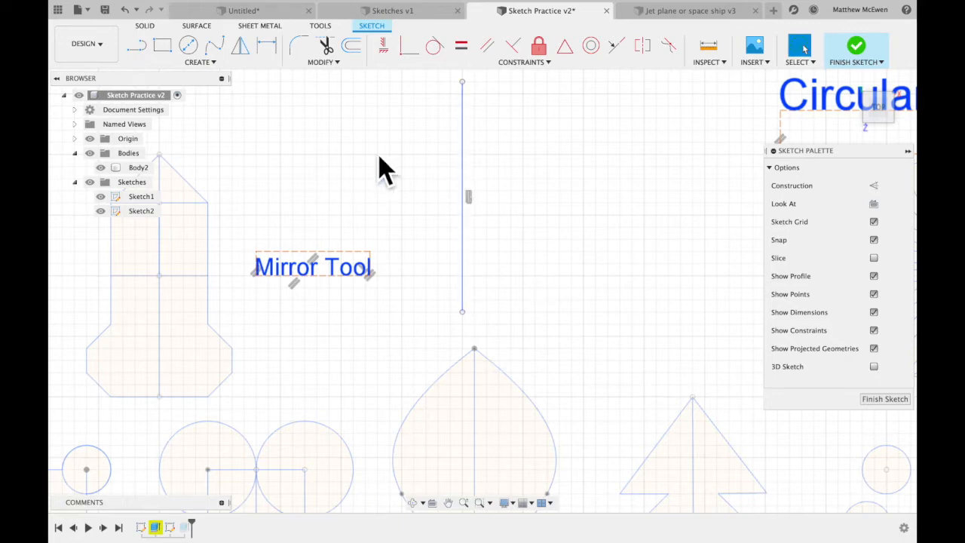
Draw a connected outline from the centre line's upper end: a steep slanted edge, a horizontal step outward, and a vertical edge downward.
{"action": "left_click", "coordinate": [133, 45]}
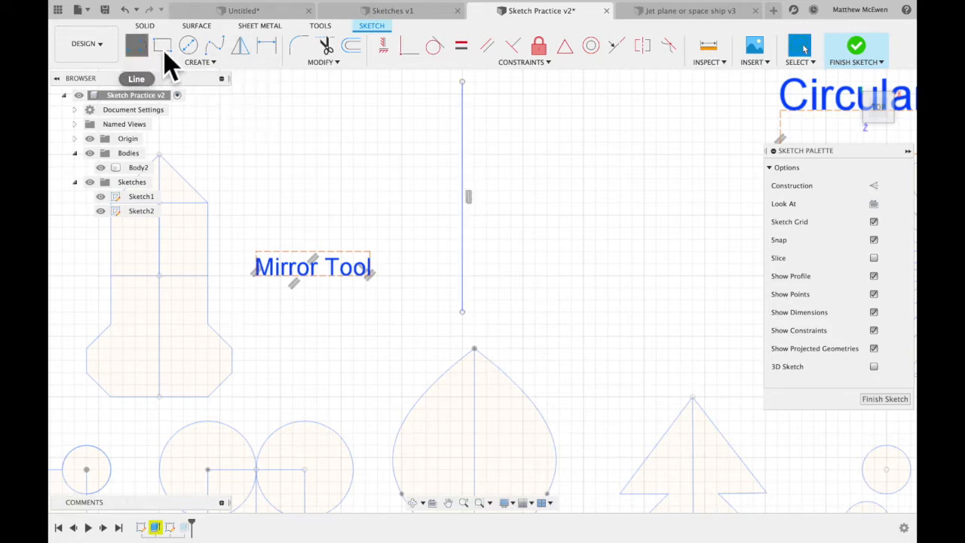
{"action": "left_click", "coordinate": [462, 81]}
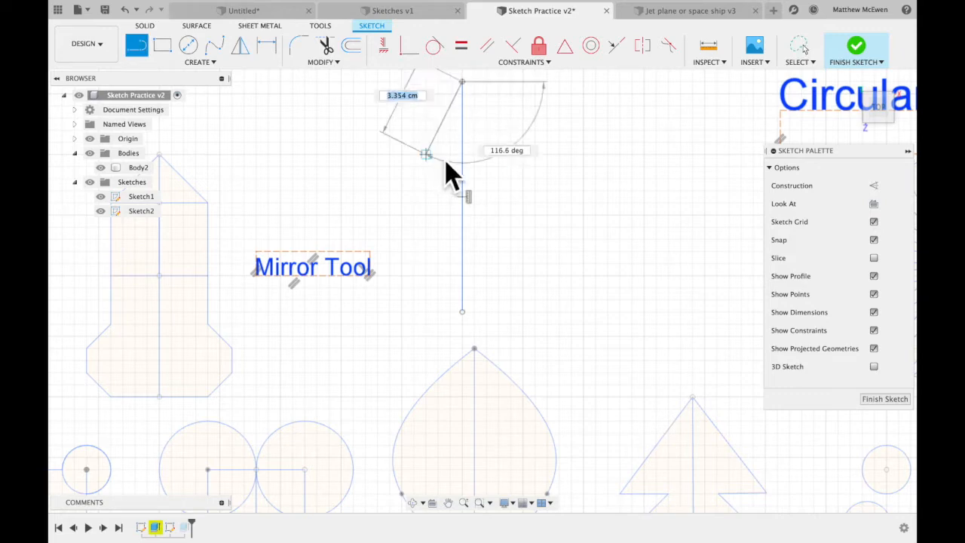
{"action": "left_click", "coordinate": [438, 154]}
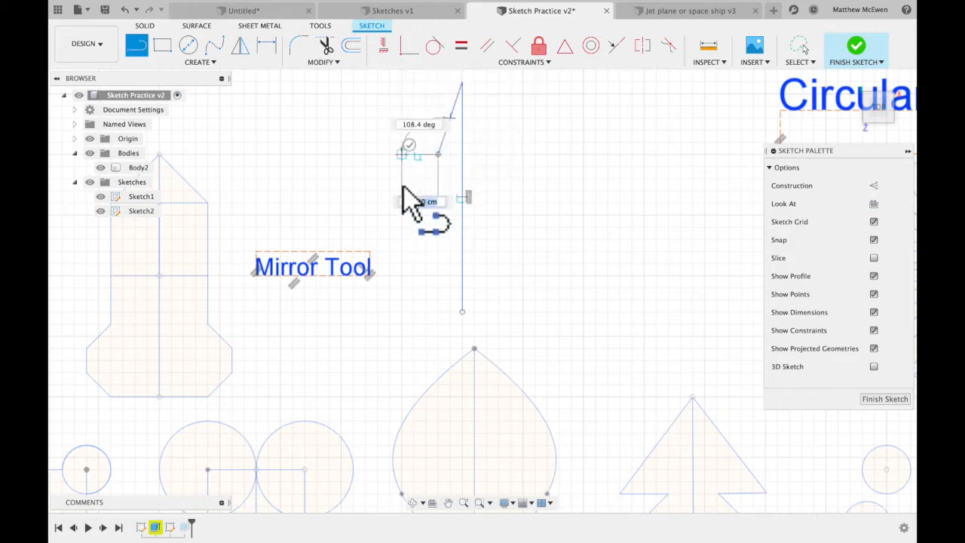
{"action": "left_click", "coordinate": [402, 154]}
{"action": "left_click", "coordinate": [402, 191]}
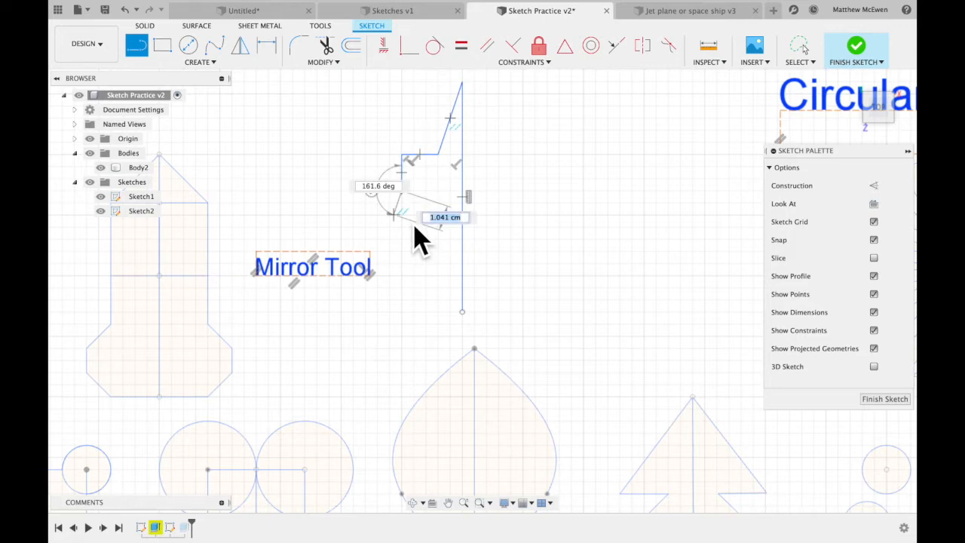
{"action": "left_click", "coordinate": [403, 218]}
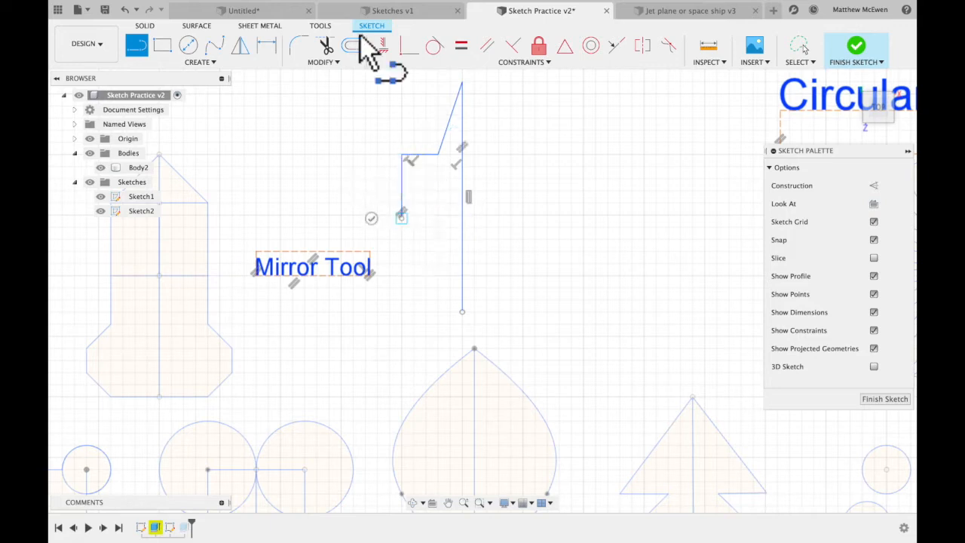
Draw two small circles, one centred on the outline's lower end and the other directly beneath it.
{"action": "left_click", "coordinate": [189, 45]}
{"action": "left_click", "coordinate": [402, 218]}
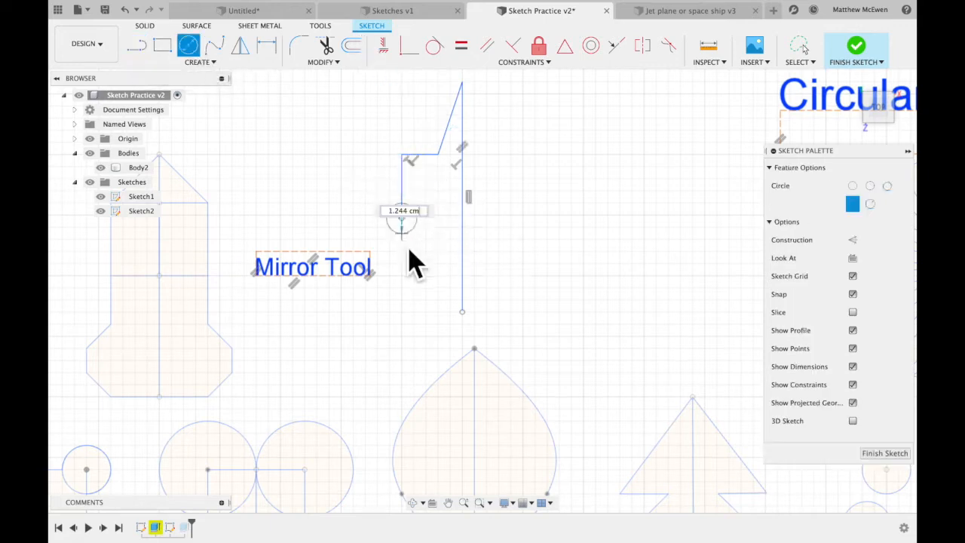
{"action": "left_click", "coordinate": [405, 243]}
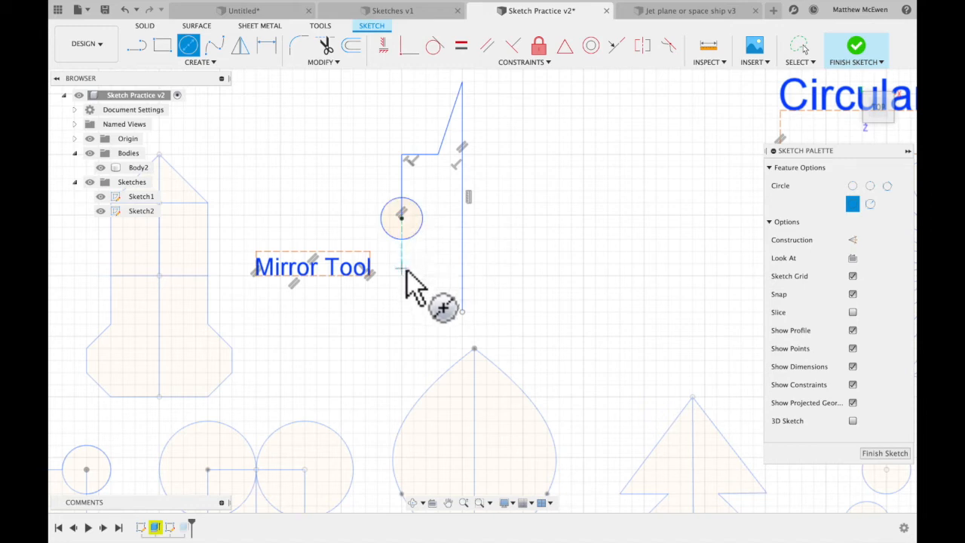
{"action": "left_click", "coordinate": [402, 268]}
{"action": "left_click", "coordinate": [404, 289]}
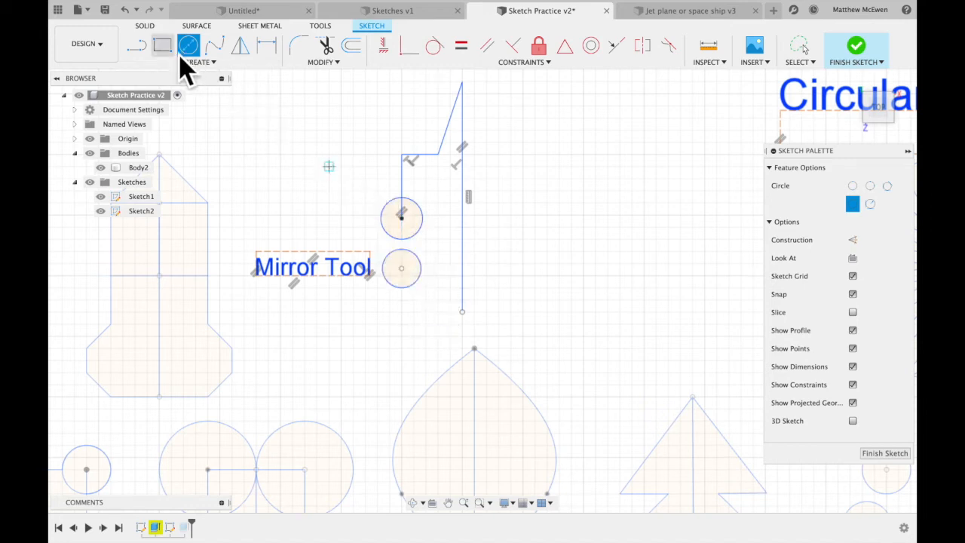
Draw a narrow upright rectangle overlapping both small circles on the side facing the centre line.
{"action": "left_click", "coordinate": [162, 45]}
{"action": "left_click", "coordinate": [412, 230]}
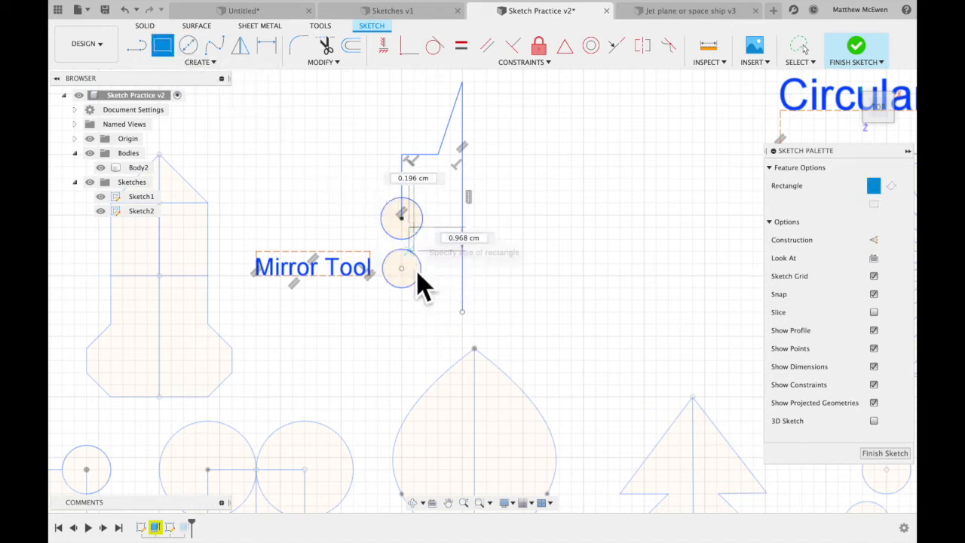
{"action": "left_click", "coordinate": [431, 270]}
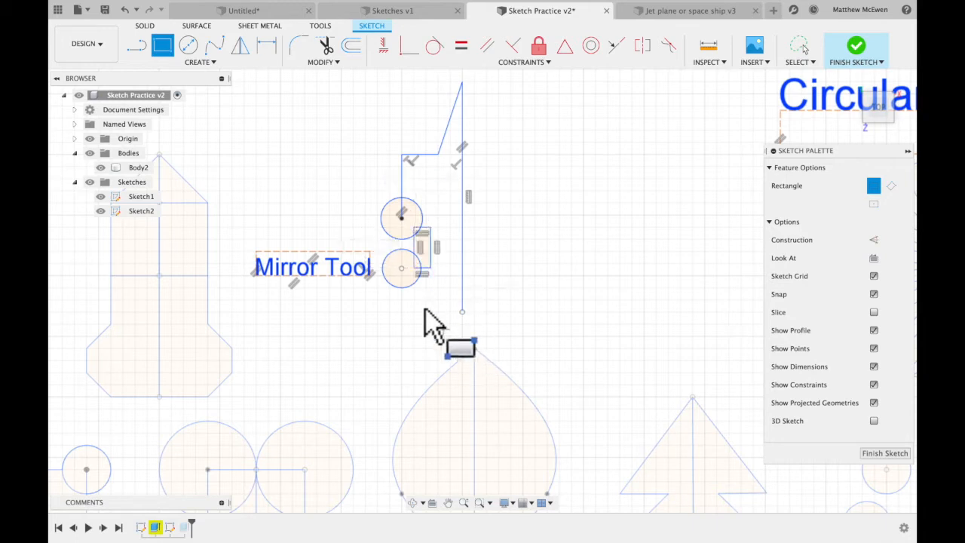
Draw the base outline from the lower circle's bottom: slanted outward, across horizontally, slanted upward, and horizontally to the centre line.
{"action": "left_click", "coordinate": [146, 47]}
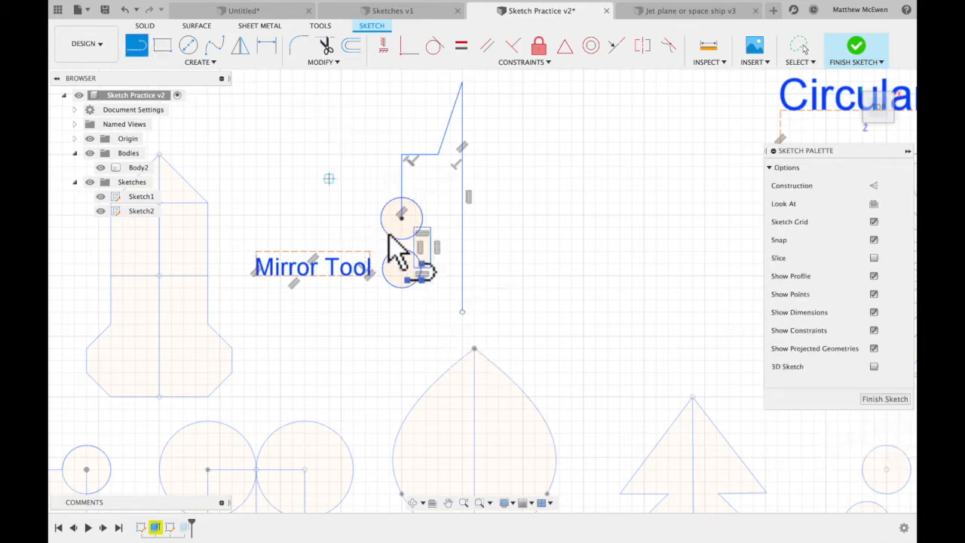
{"action": "left_click", "coordinate": [401, 290]}
{"action": "left_click", "coordinate": [376, 317]}
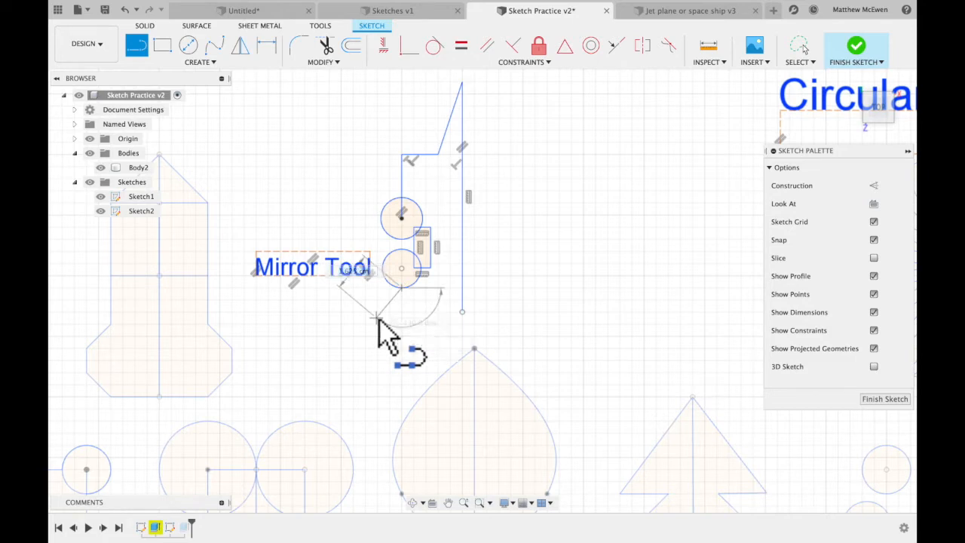
{"action": "left_click", "coordinate": [434, 317]}
{"action": "left_click", "coordinate": [452, 295]}
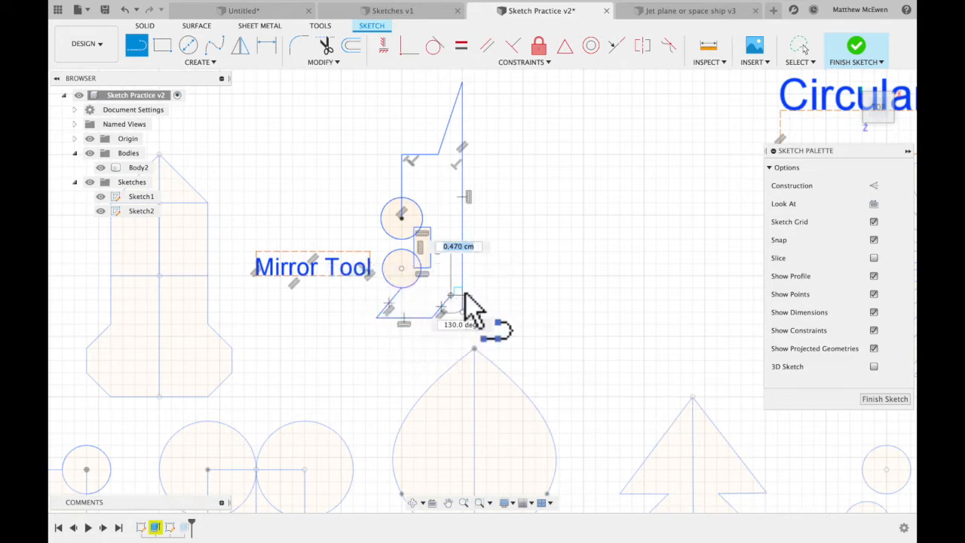
{"action": "left_click", "coordinate": [462, 294]}
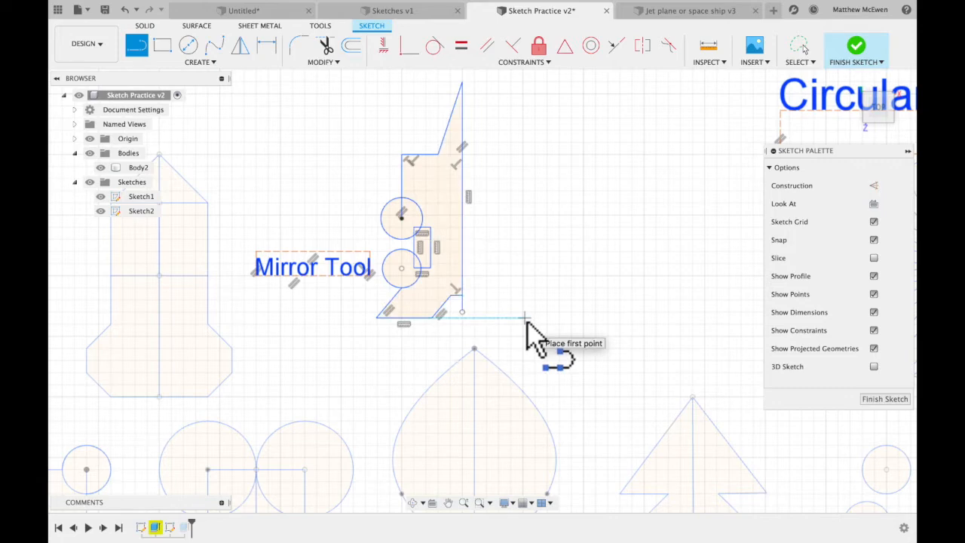
Draw a large circle overlapping the outline's upper step and a separate smaller circle outside the shape, away from the centre line.
{"action": "left_click", "coordinate": [189, 46]}
{"action": "left_click", "coordinate": [414, 141]}
{"action": "left_click", "coordinate": [440, 167]}
{"action": "left_click", "coordinate": [317, 142]}
{"action": "left_click", "coordinate": [337, 164]}
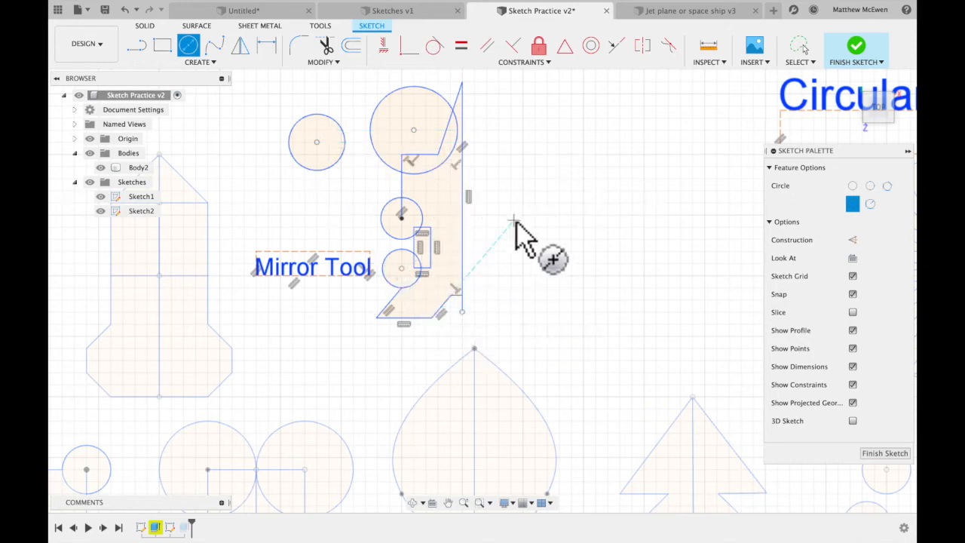
Trim the large circle's outer arc and the step lines and edges crossing it, leaving a concave curve in the outline.
{"action": "left_click", "coordinate": [325, 46]}
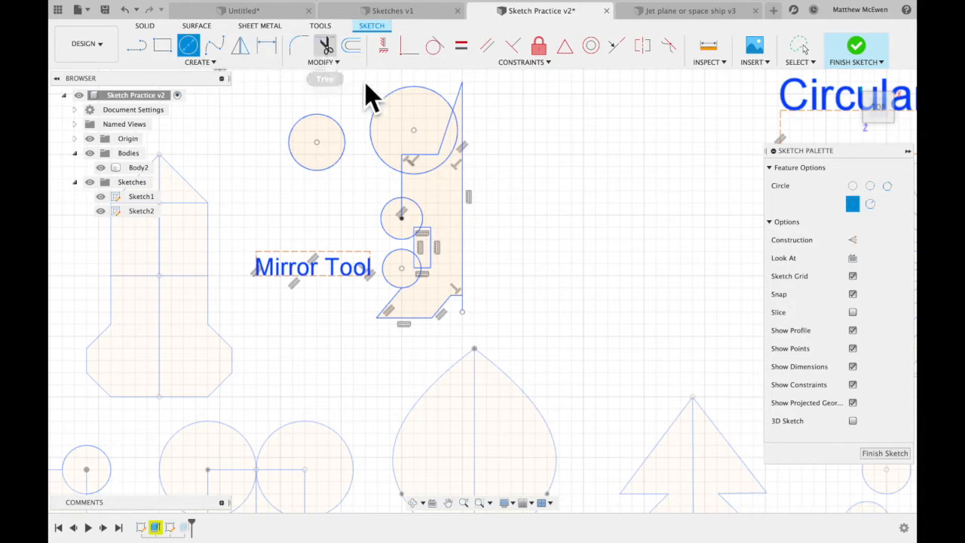
{"action": "left_click", "coordinate": [437, 99]}
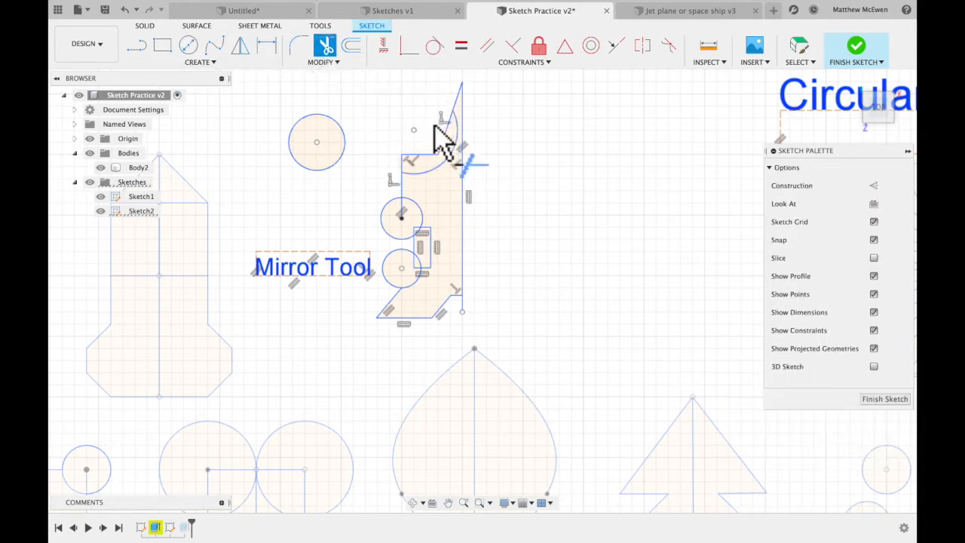
{"action": "left_click", "coordinate": [440, 148]}
{"action": "left_click", "coordinate": [426, 156]}
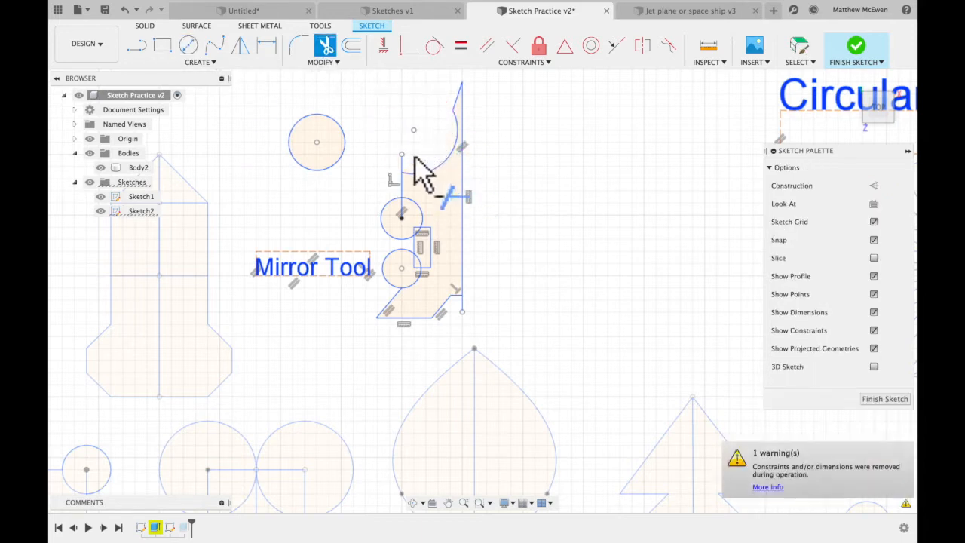
{"action": "left_click", "coordinate": [404, 164]}
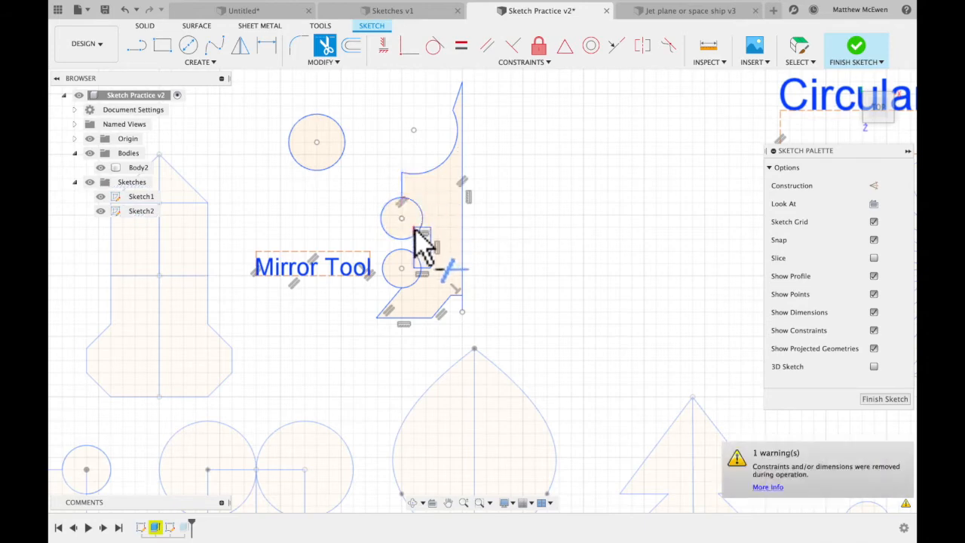
Trim the overlapping segments where the narrow rectangle crosses the two small circles.
{"action": "scroll", "coordinate": [419, 230], "scroll_direction": "up", "scroll_amount": 5}
{"action": "middle_click_drag", "start_coordinate": [426, 220], "coordinate": [444, 221]}
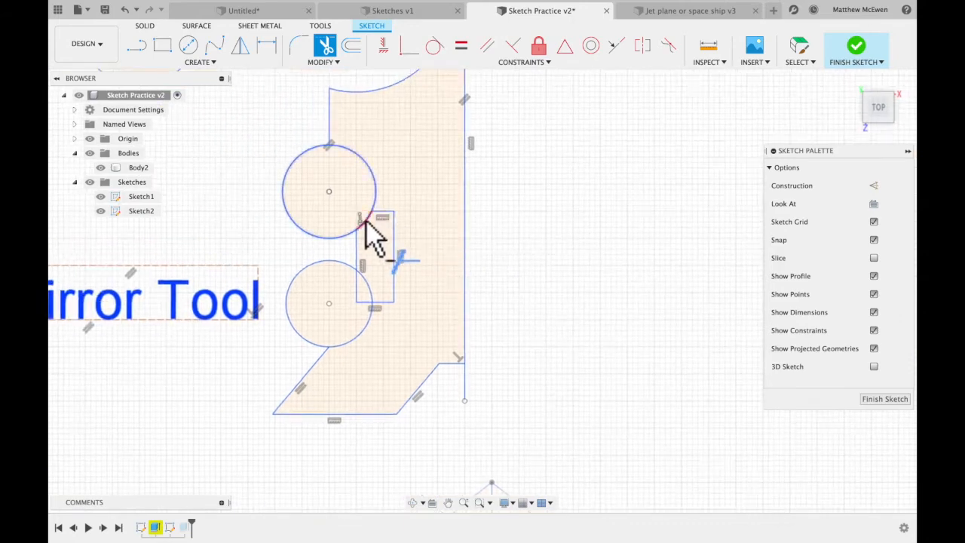
{"action": "left_click", "coordinate": [372, 236]}
{"action": "left_click", "coordinate": [359, 258]}
{"action": "left_click", "coordinate": [368, 318]}
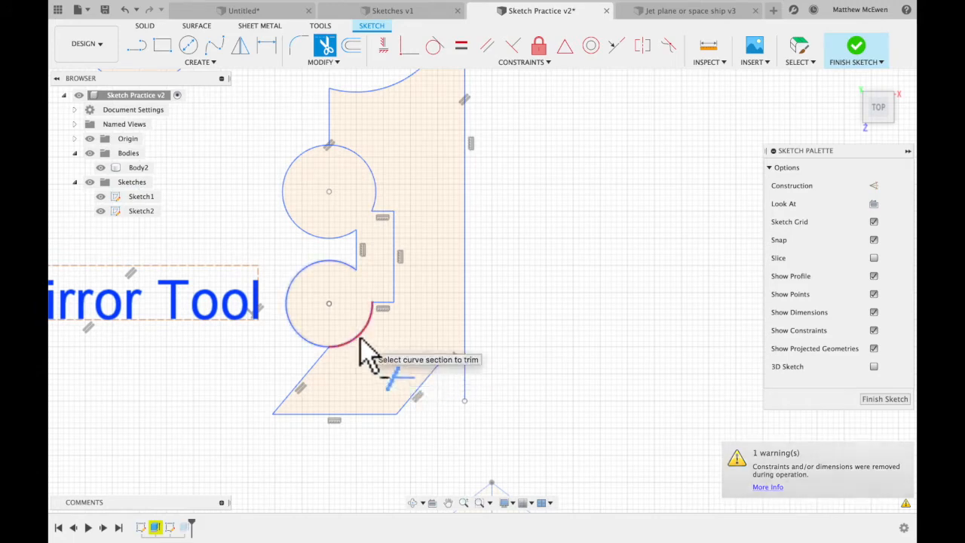
Trim both small circles' inner arcs and the rectangle's leftover edges, leaving one continuous half-shape outline.
{"action": "left_click", "coordinate": [361, 347]}
{"action": "left_click", "coordinate": [395, 291]}
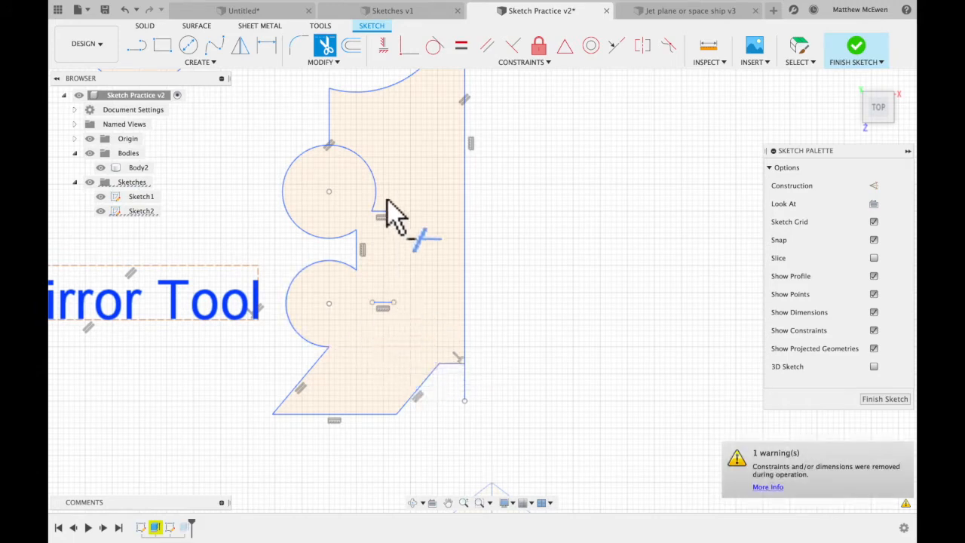
{"action": "left_click", "coordinate": [383, 211]}
{"action": "scroll", "coordinate": [532, 234], "scroll_direction": "up", "scroll_amount": 10}
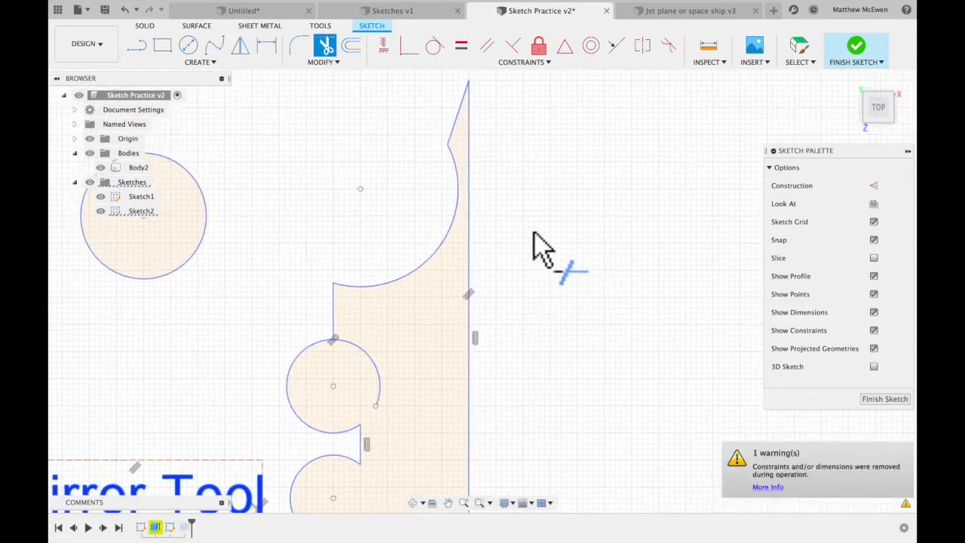
{"action": "scroll", "coordinate": [527, 272], "scroll_direction": "down", "scroll_amount": 4}
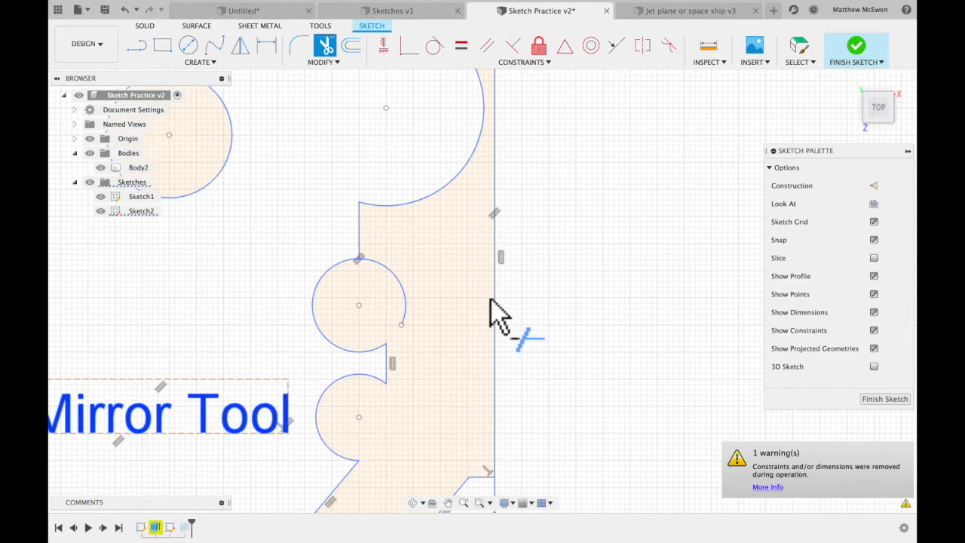
{"action": "scroll", "coordinate": [490, 312], "scroll_direction": "down", "scroll_amount": 2}
{"action": "left_click", "coordinate": [444, 282]}
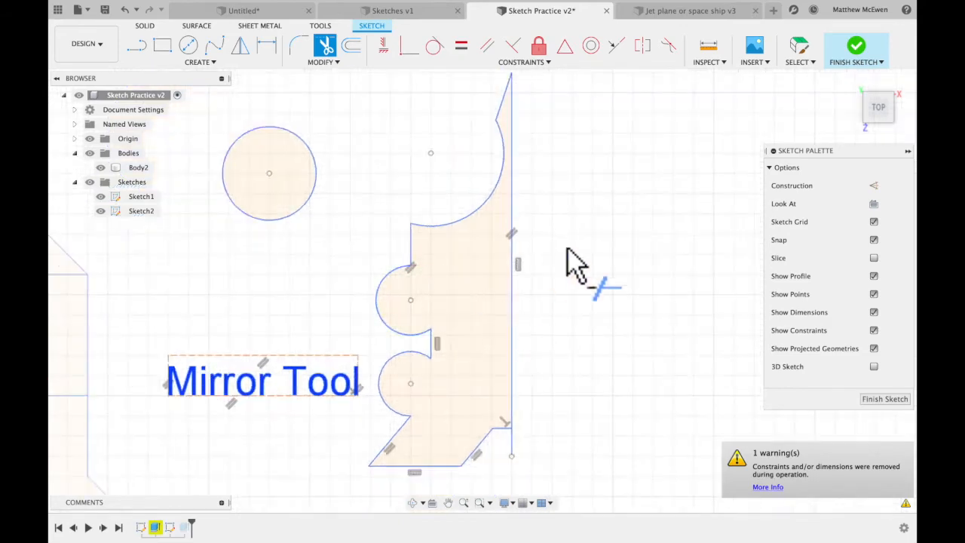
Mirror the half-shape outline and the separate circle across the vertical centre line.
{"action": "left_click", "coordinate": [214, 63]}
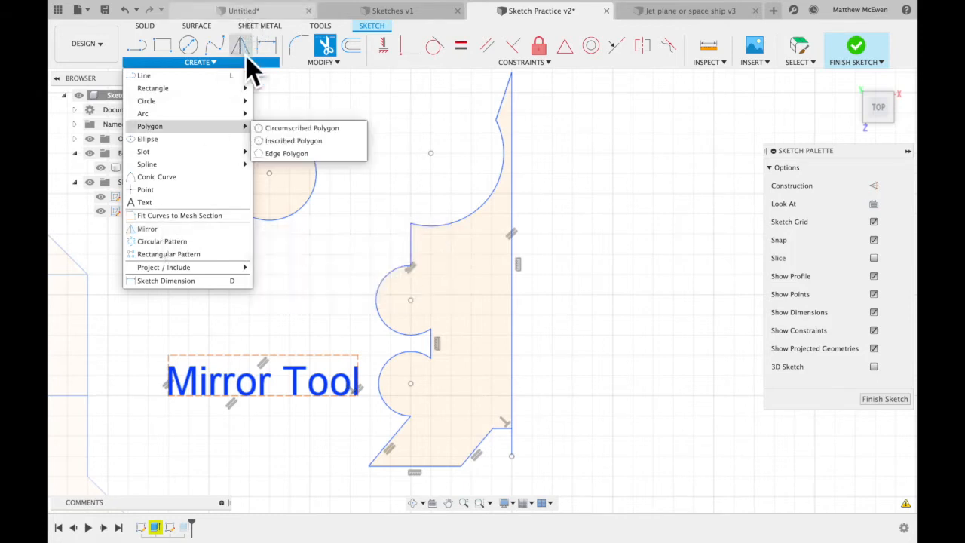
{"action": "left_click", "coordinate": [178, 229]}
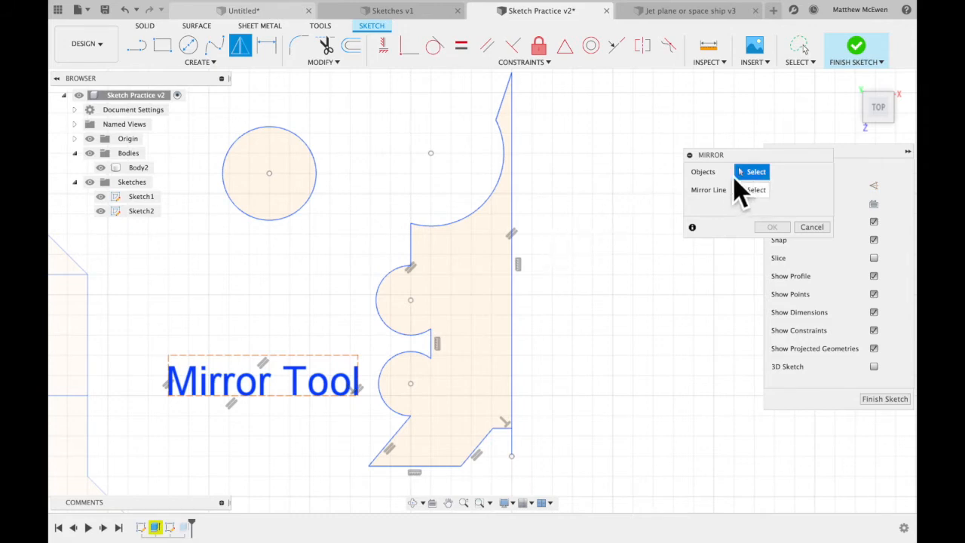
{"action": "left_click", "coordinate": [318, 172]}
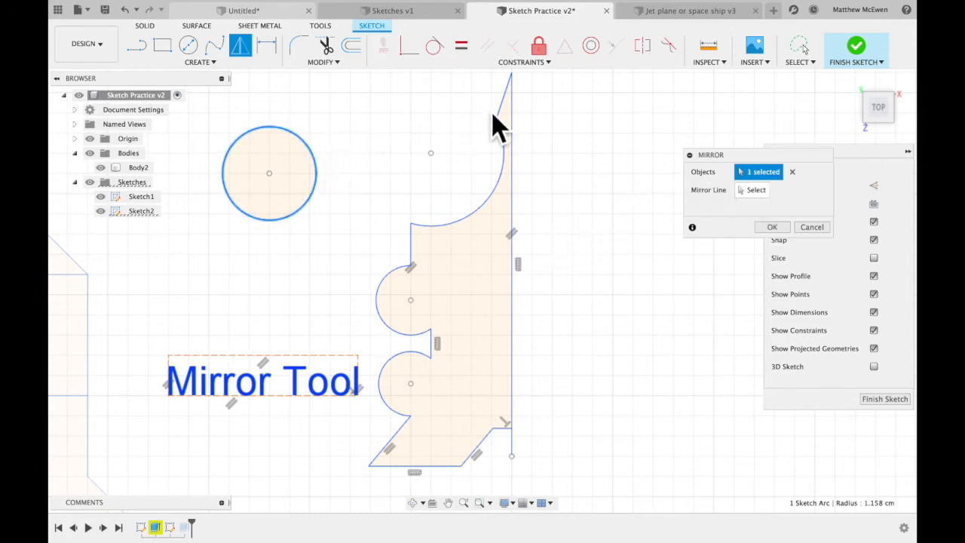
{"action": "left_click", "coordinate": [506, 144]}
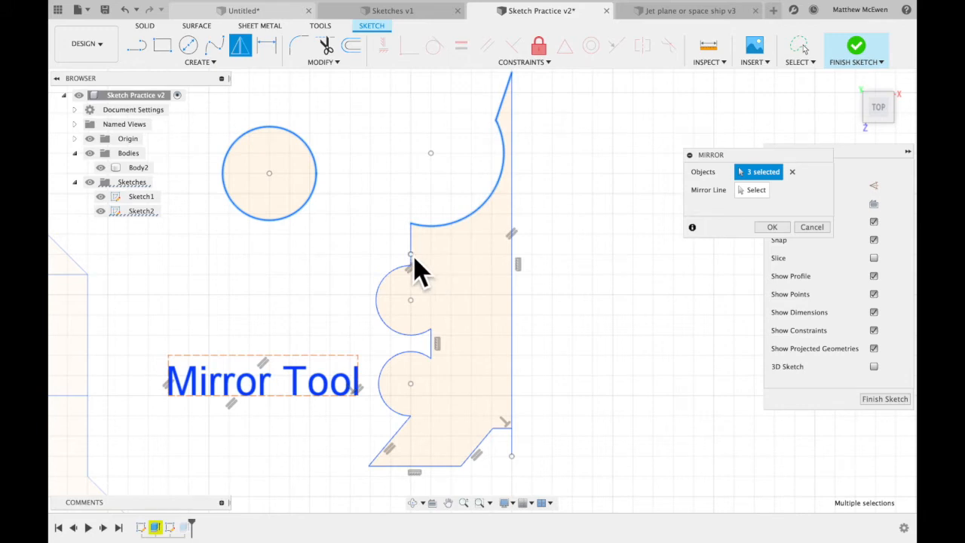
{"action": "mouse_move", "coordinate": [355, 273]}
{"action": "left_mouse_down"}
{"action": "mouse_move", "coordinate": [431, 396]}
{"action": "mouse_move", "coordinate": [477, 280]}
{"action": "mouse_move", "coordinate": [417, 273]}
{"action": "left_mouse_up"}
{"action": "mouse_move", "coordinate": [413, 218]}
{"action": "left_mouse_down"}
{"action": "mouse_move", "coordinate": [388, 398]}
{"action": "mouse_move", "coordinate": [414, 478]}
{"action": "mouse_move", "coordinate": [506, 453]}
{"action": "left_mouse_up"}
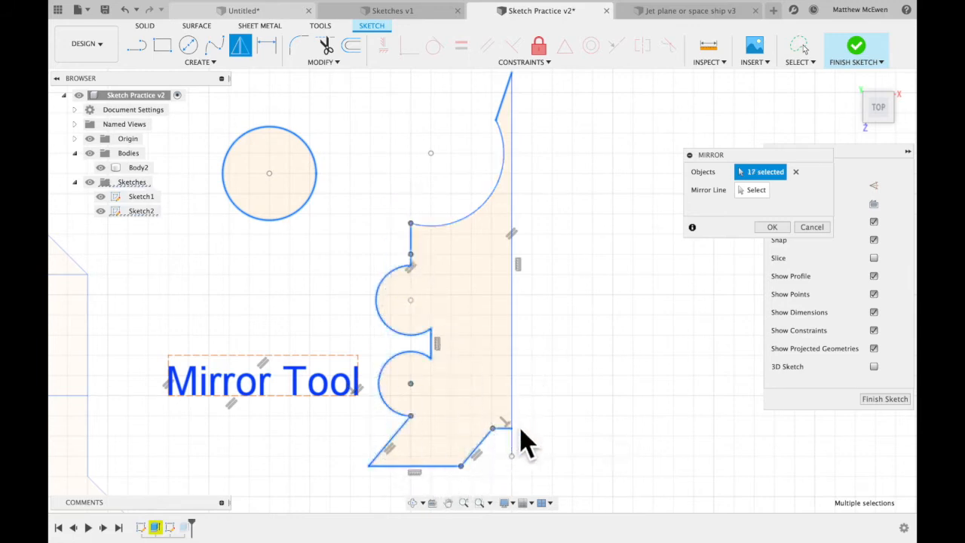
{"action": "left_click", "coordinate": [486, 214]}
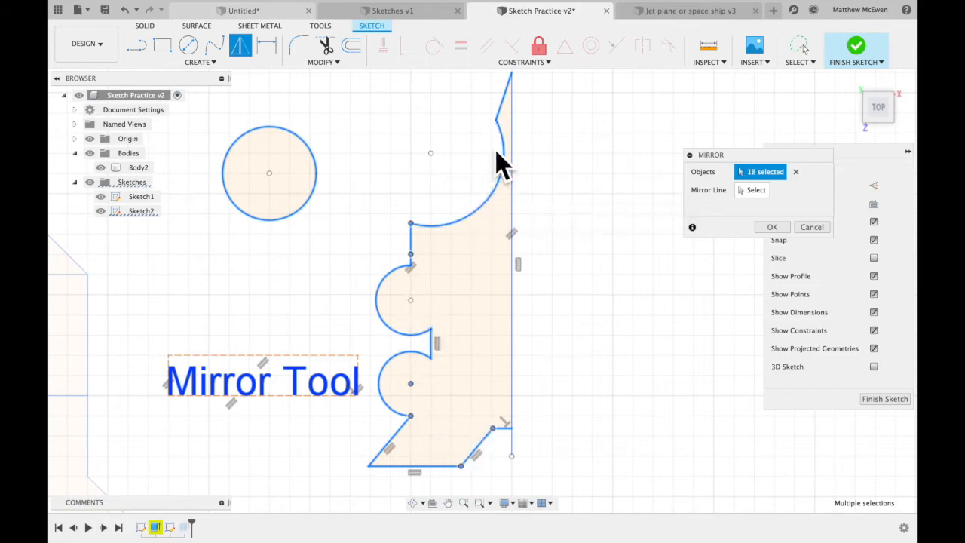
{"action": "left_click", "coordinate": [754, 193]}
{"action": "left_click", "coordinate": [517, 292]}
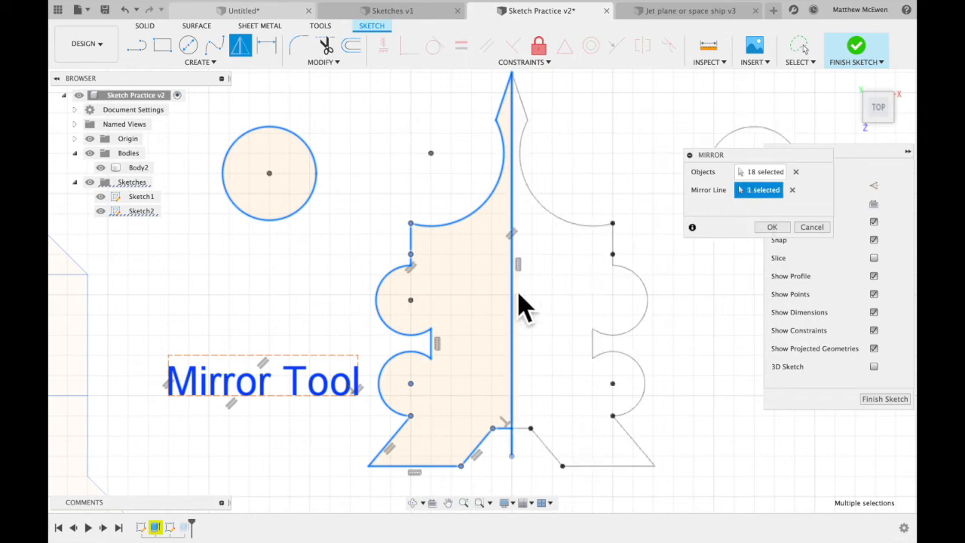
{"action": "scroll", "coordinate": [646, 292], "scroll_direction": "down", "scroll_amount": 3}
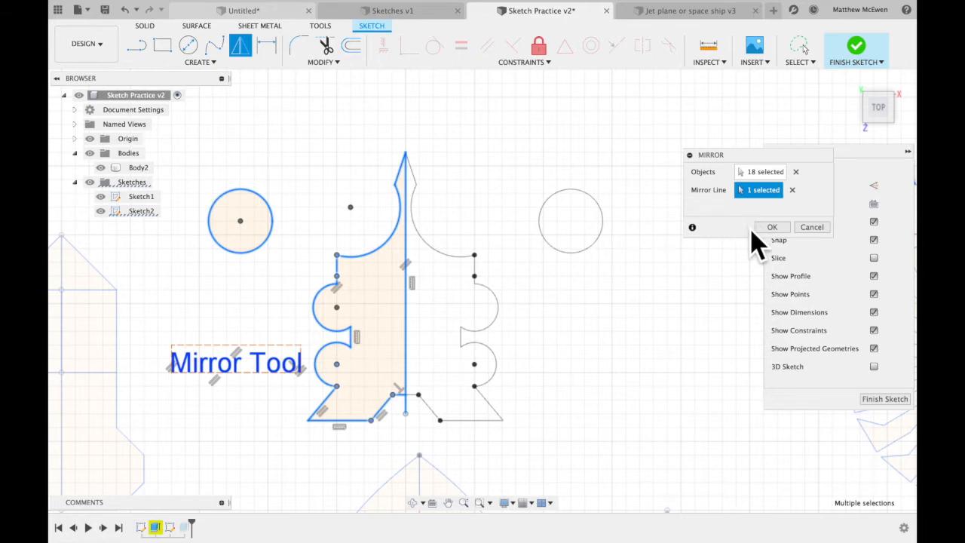
{"action": "left_click", "coordinate": [772, 229]}
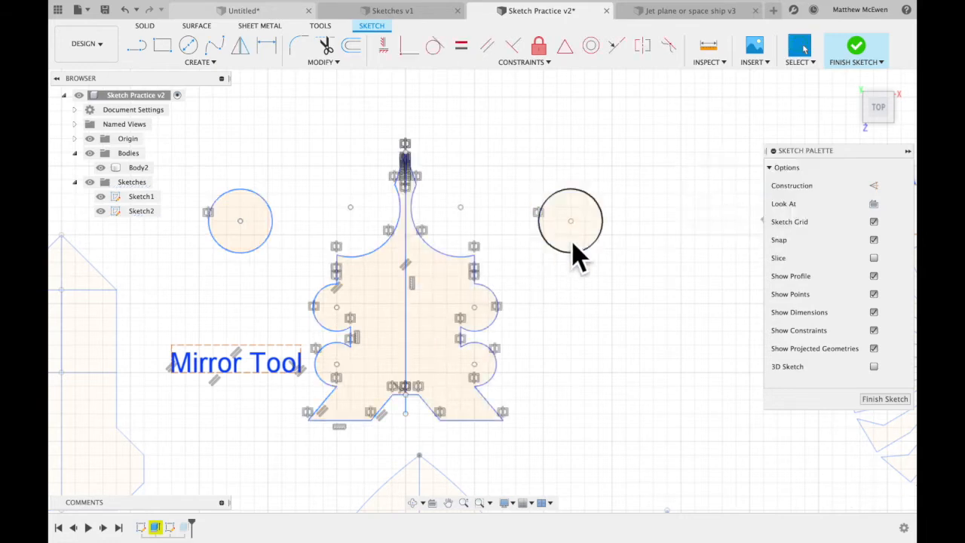
Select both halves of the mirrored shape as profiles in a tilted view.
{"action": "middle_click_drag", "start_coordinate": [577, 252], "coordinate": [463, 366], "text": "shift"}
{"action": "left_click", "coordinate": [442, 367]}
{"action": "left_click", "coordinate": [381, 380], "text": "shift"}
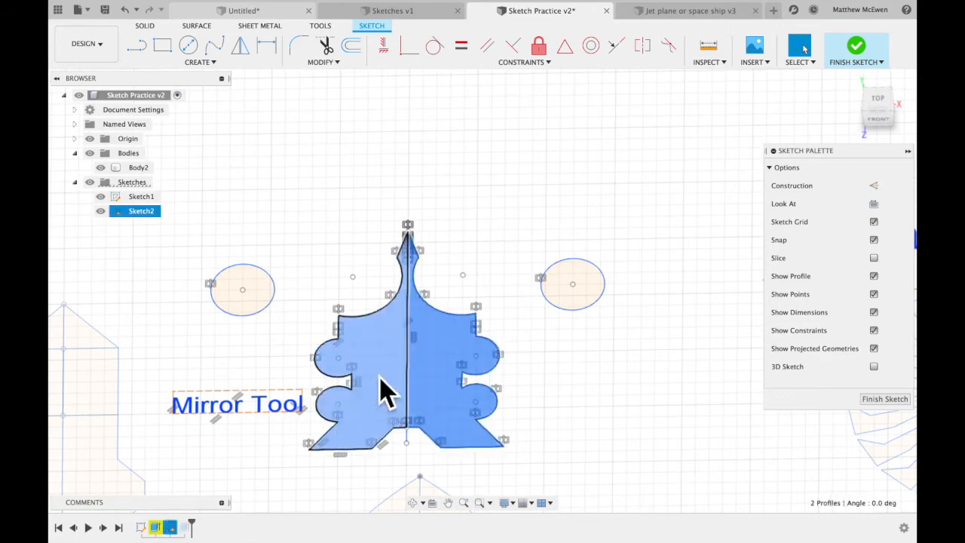
Select the two separate circles on either side of the mirrored shape.
{"action": "left_click", "coordinate": [254, 294]}
{"action": "left_click", "coordinate": [574, 286]}
{"action": "scroll", "coordinate": [578, 307], "scroll_direction": "down", "scroll_amount": 10}
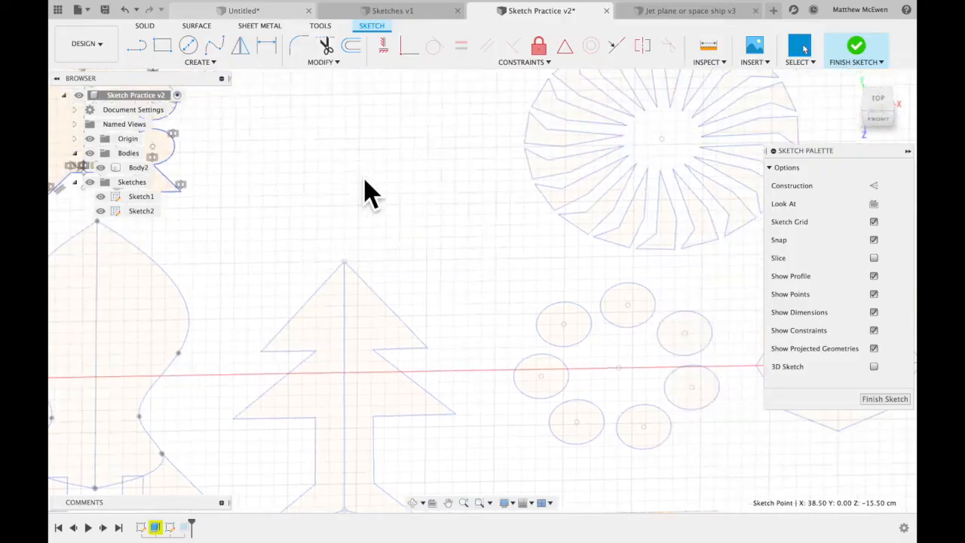
Examine the circular pattern samples and the mirrored tree with its vertical centre line.
{"action": "scroll", "coordinate": [365, 180], "scroll_direction": "up", "scroll_amount": 3}
{"action": "scroll", "coordinate": [364, 179], "scroll_direction": "right", "scroll_amount": 3}
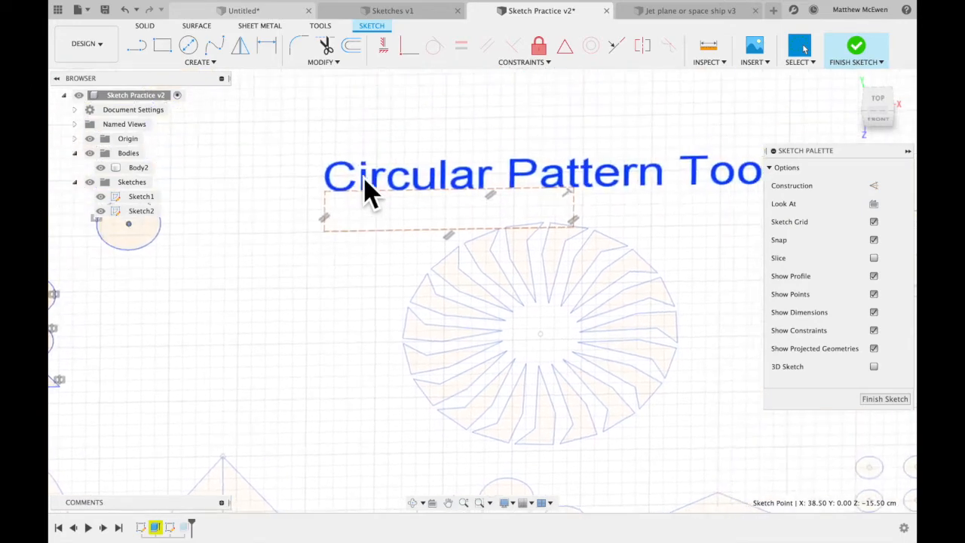
{"action": "scroll", "coordinate": [365, 192], "scroll_direction": "down", "scroll_amount": 3}
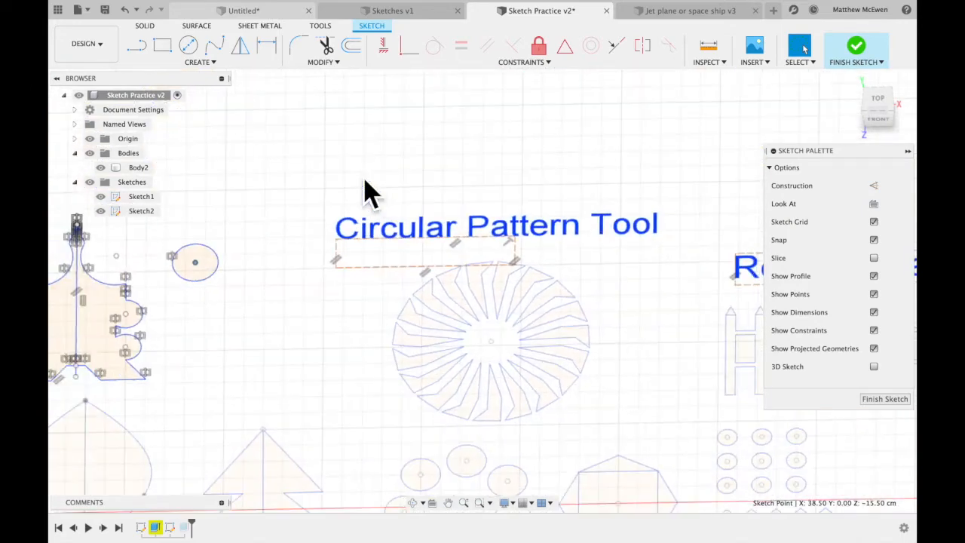
{"action": "scroll", "coordinate": [475, 327], "scroll_direction": "down", "scroll_amount": 5}
{"action": "scroll", "coordinate": [474, 327], "scroll_direction": "right", "scroll_amount": 2}
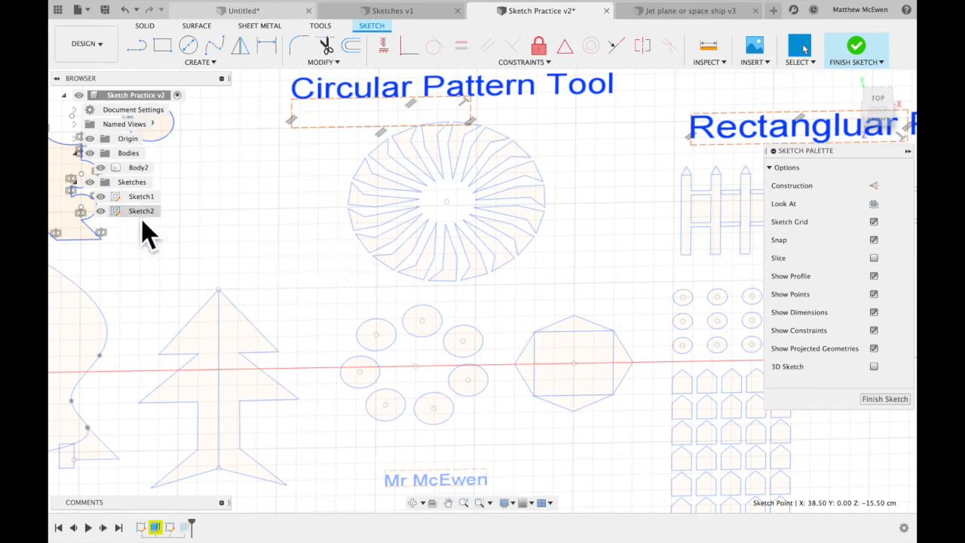
{"action": "left_click", "coordinate": [220, 345]}
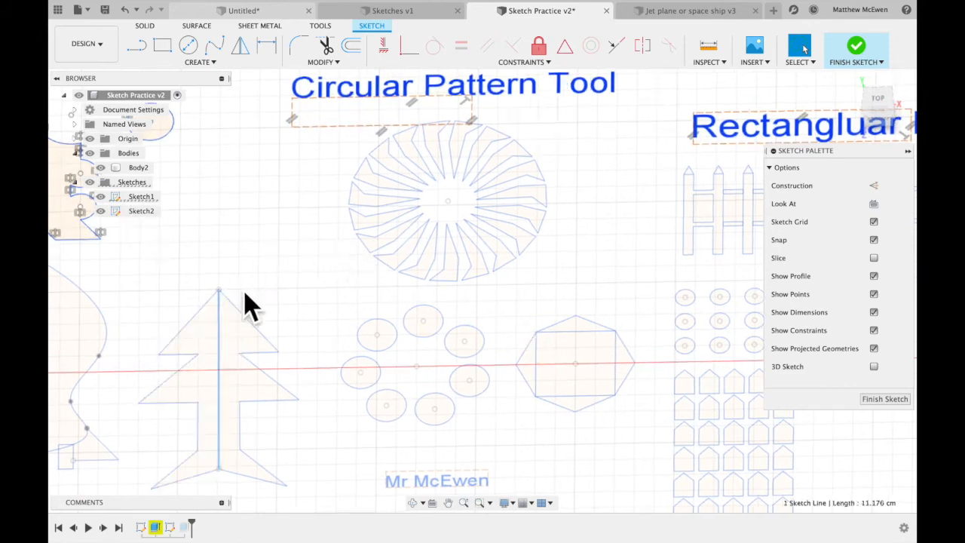
{"action": "left_click", "coordinate": [348, 304]}
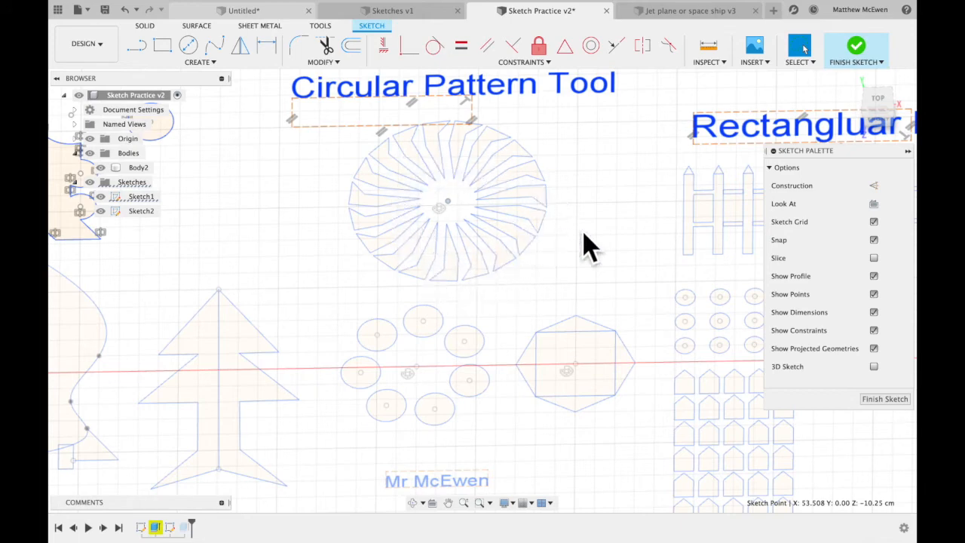
Place a sketch point in the empty area above the "Circular Pattern Tool" text as the pattern's centre.
{"action": "scroll", "coordinate": [584, 233], "scroll_direction": "up", "scroll_amount": 8}
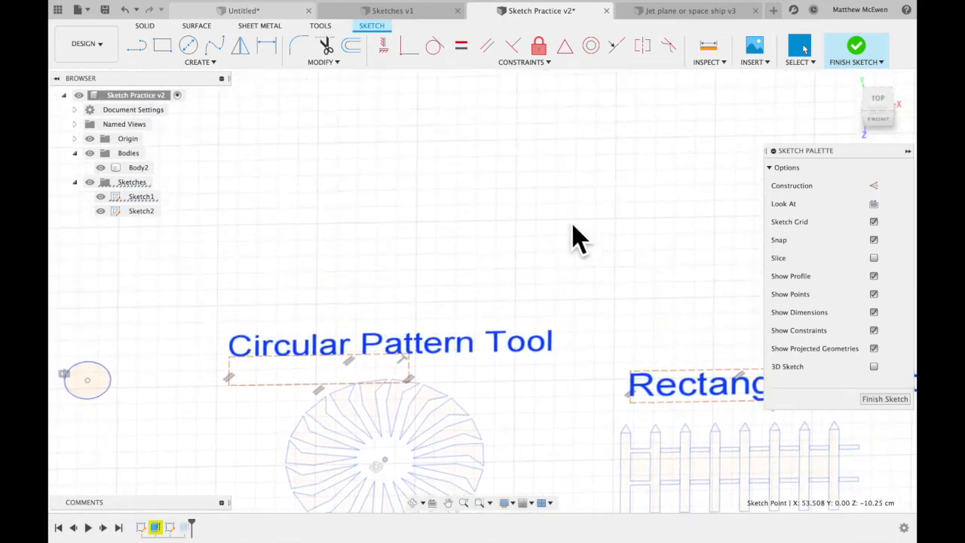
{"action": "left_click", "coordinate": [226, 65]}
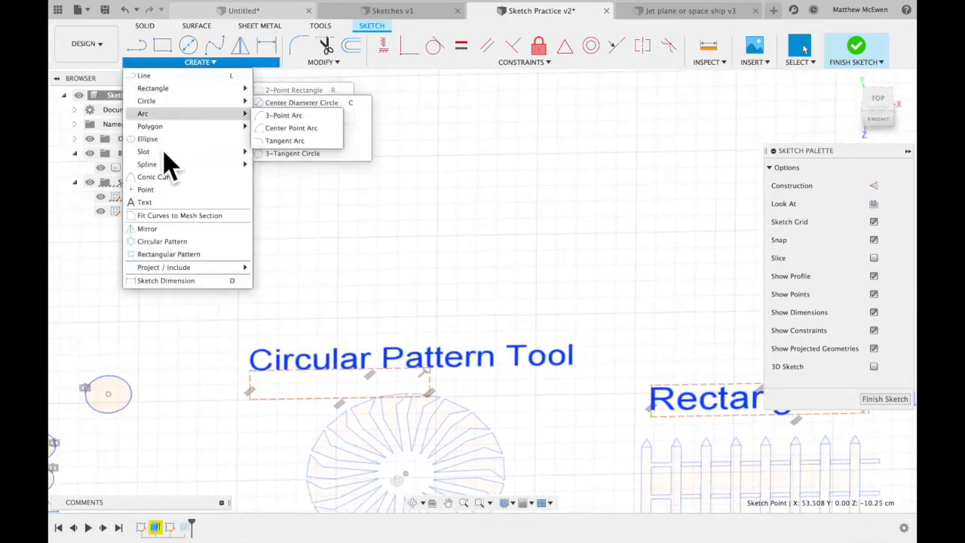
{"action": "left_click", "coordinate": [158, 193]}
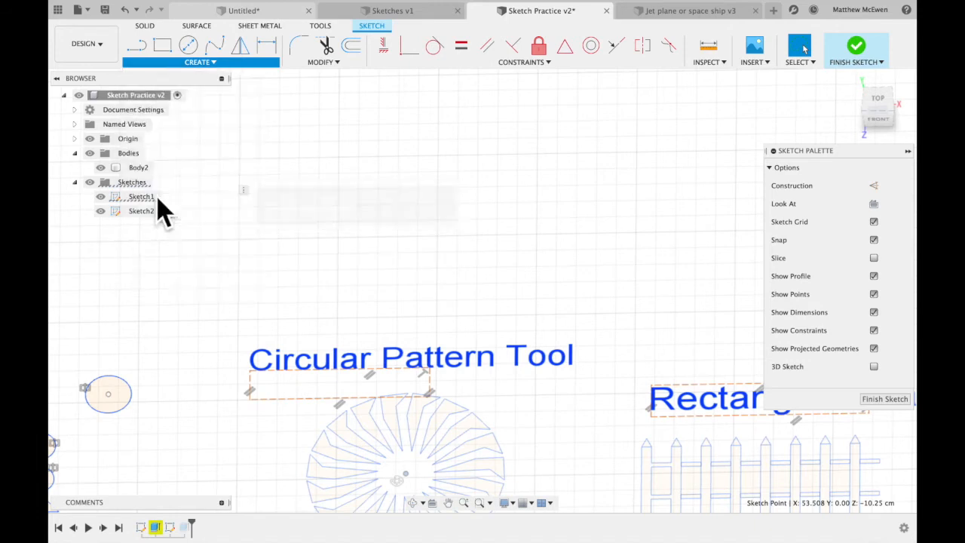
{"action": "left_click", "coordinate": [438, 155]}
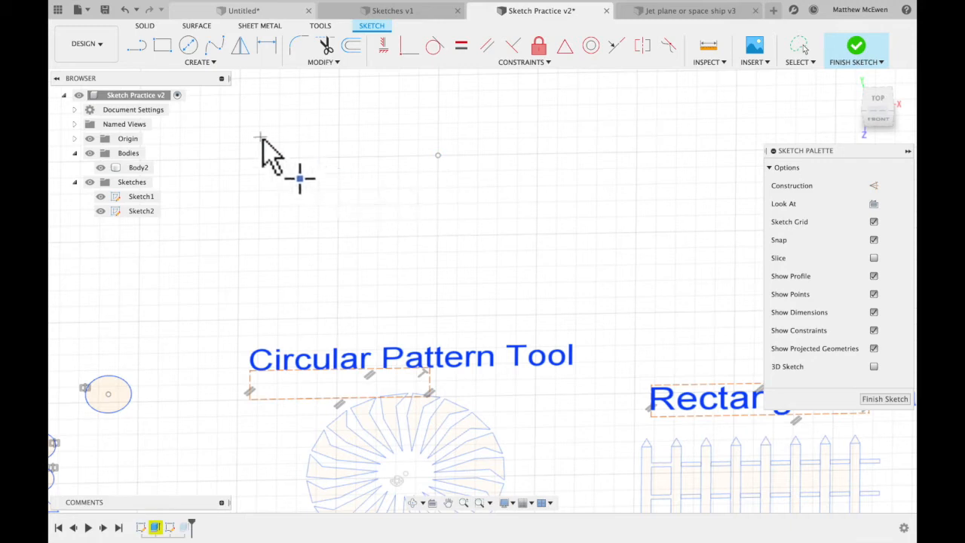
Draw a small center-diameter circle to the left of the new sketch point, roughly level with it.
{"action": "left_click", "coordinate": [189, 46]}
{"action": "left_click", "coordinate": [342, 160]}
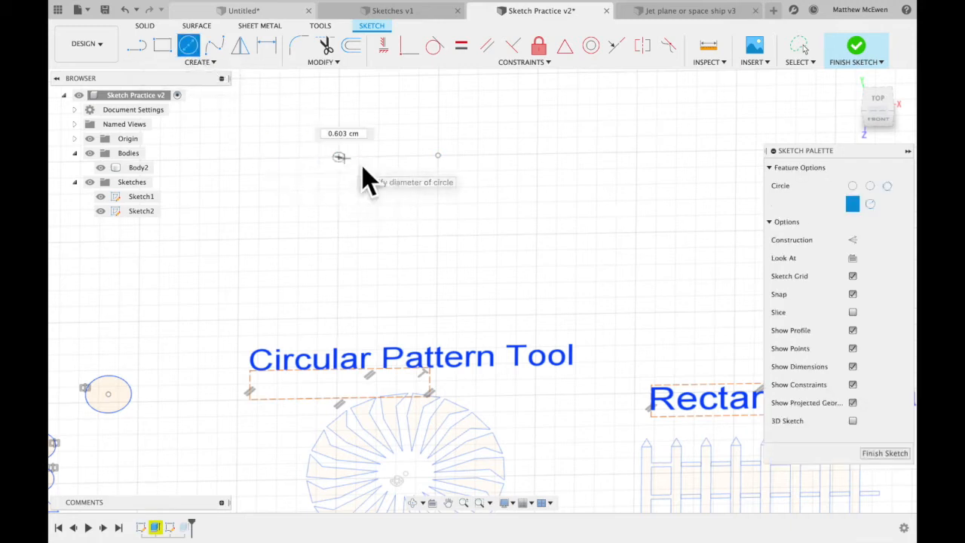
{"action": "left_click", "coordinate": [366, 162]}
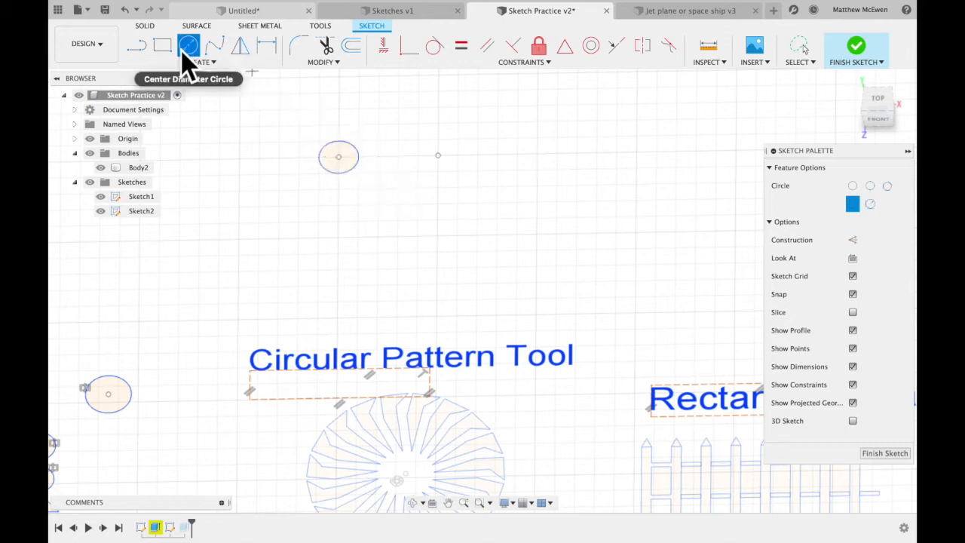
Draw a wedge of three lines from the circle's right edge outward, down, and back to the circle's bottom.
{"action": "key", "text": "l"}
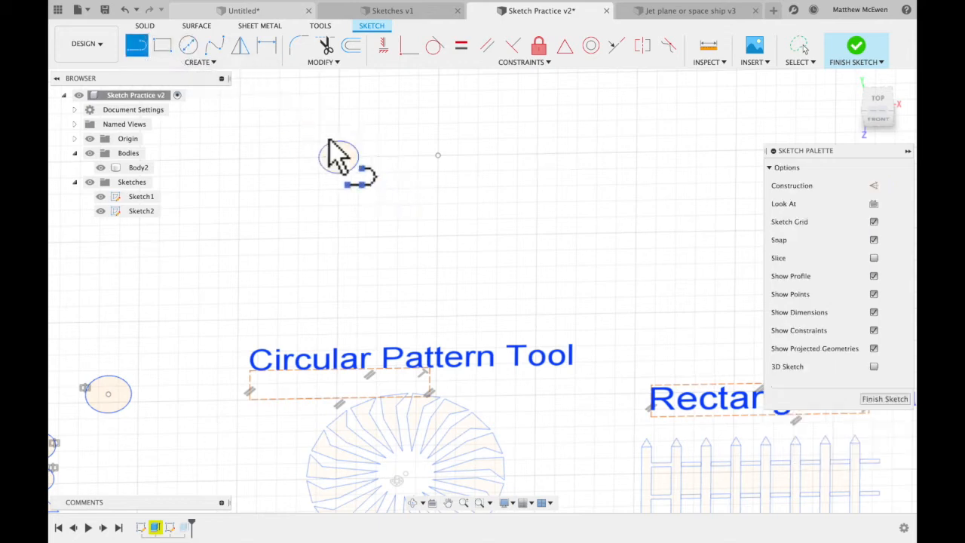
{"action": "left_click", "coordinate": [361, 159]}
{"action": "left_click", "coordinate": [380, 160]}
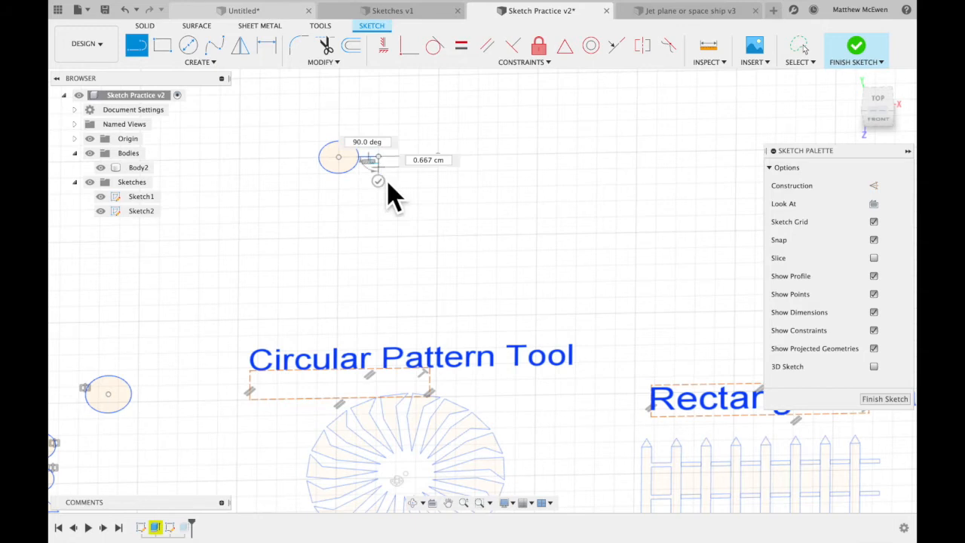
{"action": "left_click", "coordinate": [342, 175]}
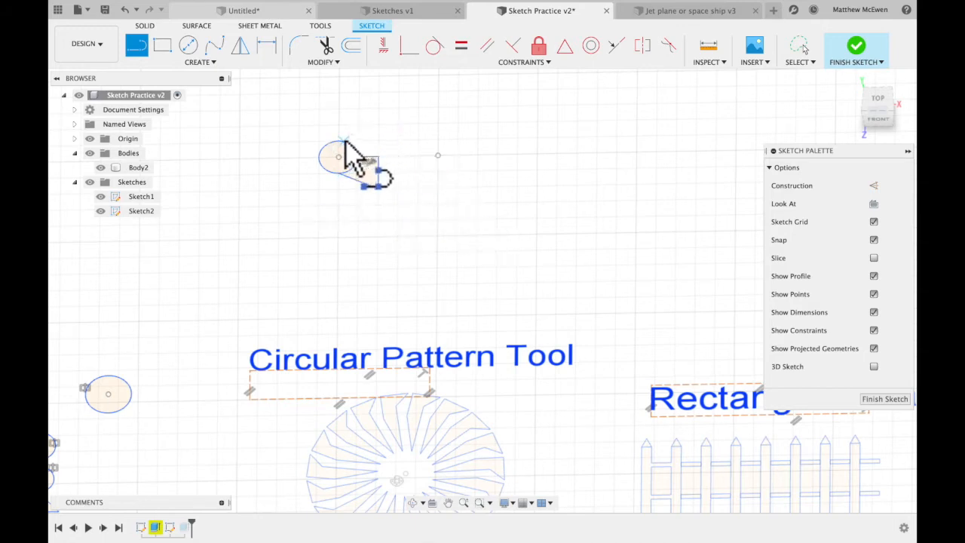
Draw a narrow upright blade with a slanted tip, starting and ending on the top of the circle.
{"action": "left_click", "coordinate": [338, 141]}
{"action": "left_click", "coordinate": [342, 97]}
{"action": "left_click", "coordinate": [348, 104]}
{"action": "left_click", "coordinate": [349, 144]}
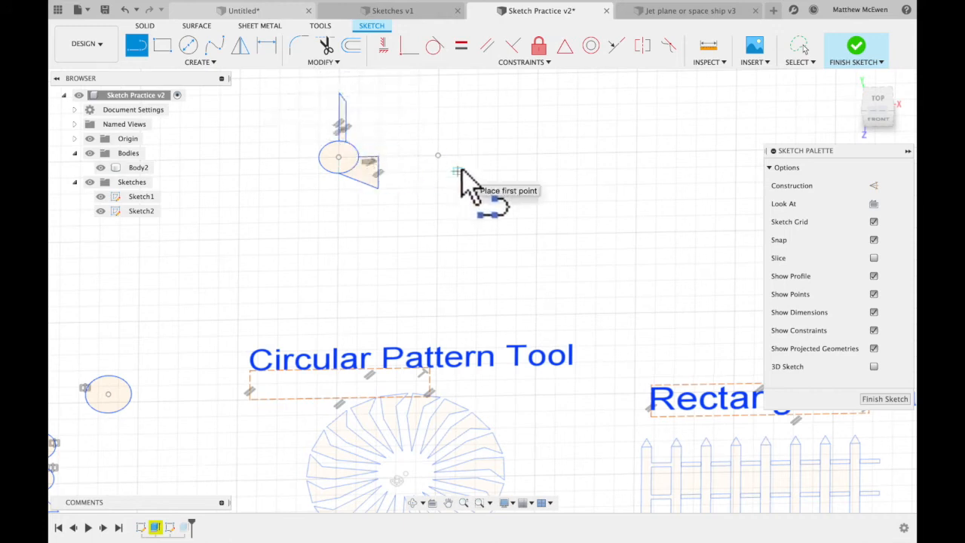
Trim the circle's arcs inside the blade and the wedge, joining the shapes into one closed outline.
{"action": "scroll", "coordinate": [422, 209], "scroll_direction": "up", "scroll_amount": 3}
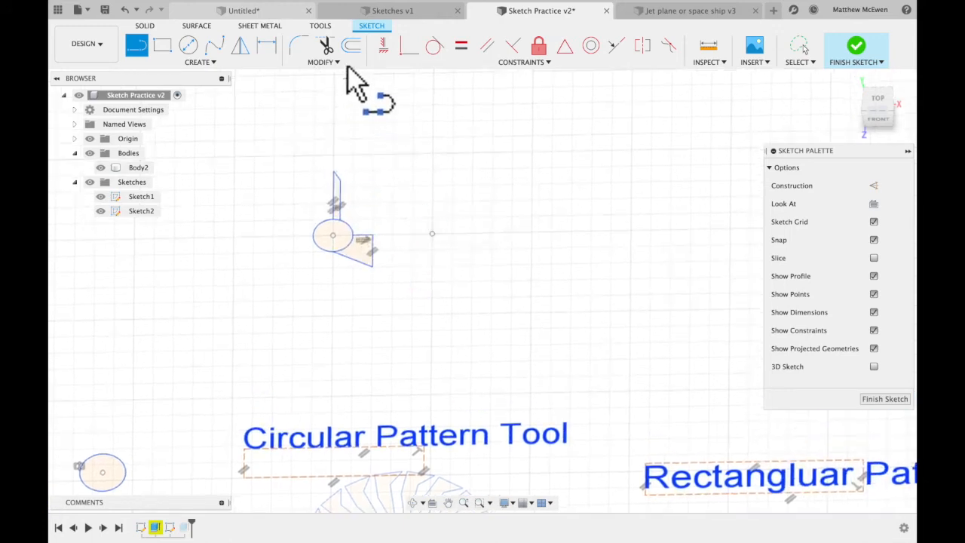
{"action": "left_click", "coordinate": [325, 45]}
{"action": "scroll", "coordinate": [362, 257], "scroll_direction": "up", "scroll_amount": 4}
{"action": "scroll", "coordinate": [360, 243], "scroll_direction": "up", "scroll_amount": 2}
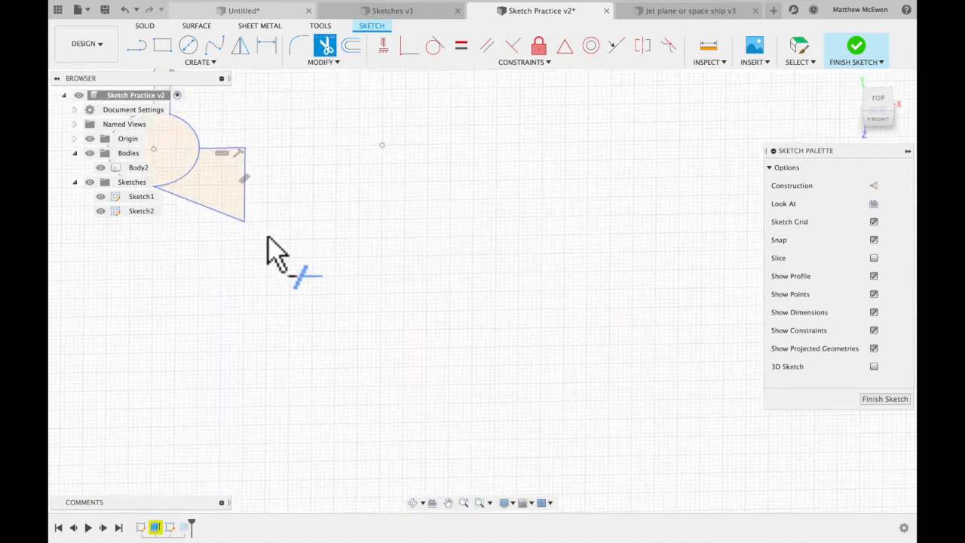
{"action": "scroll", "coordinate": [268, 236], "scroll_direction": "left", "scroll_amount": 4}
{"action": "left_click", "coordinate": [304, 198]}
{"action": "left_click", "coordinate": [335, 254]}
Start a full circular pattern of the entire trimmed outline, using the separate sketch point as its centre.
{"action": "scroll", "coordinate": [468, 278], "scroll_direction": "down", "scroll_amount": 3}
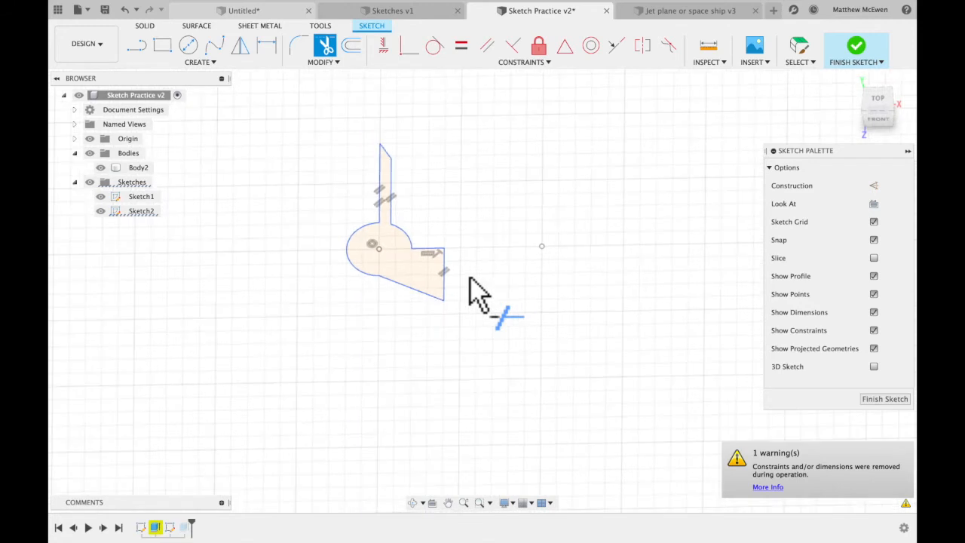
{"action": "scroll", "coordinate": [468, 277], "scroll_direction": "right", "scroll_amount": 2}
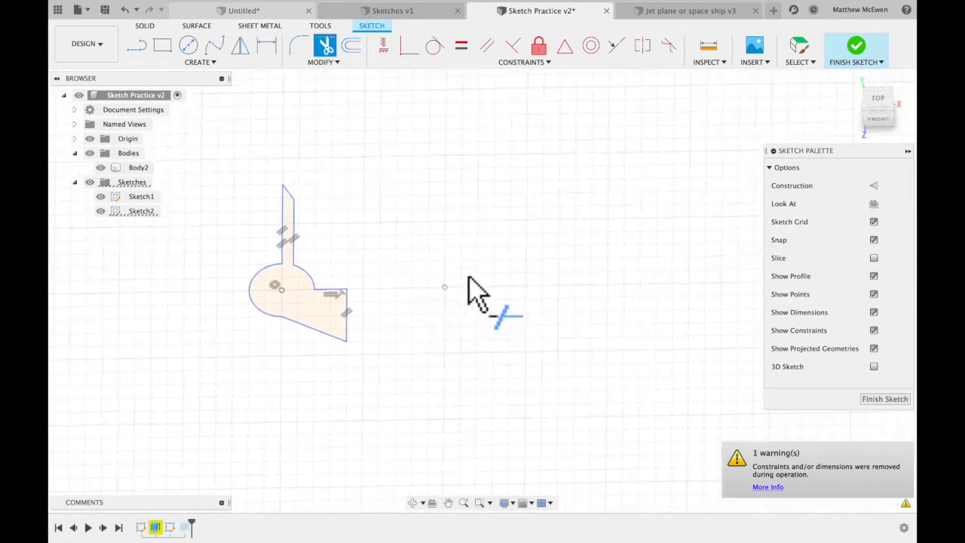
{"action": "left_click", "coordinate": [202, 62]}
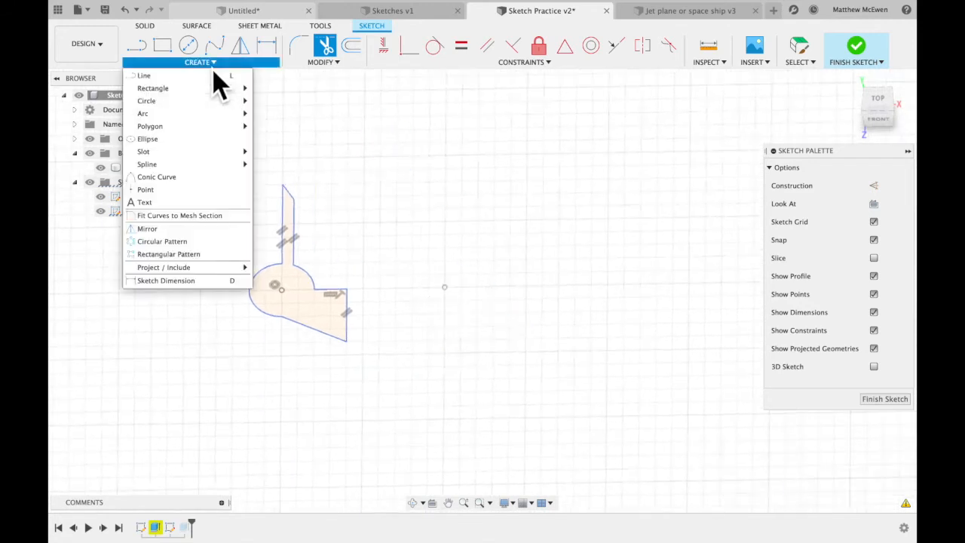
{"action": "left_click", "coordinate": [187, 246]}
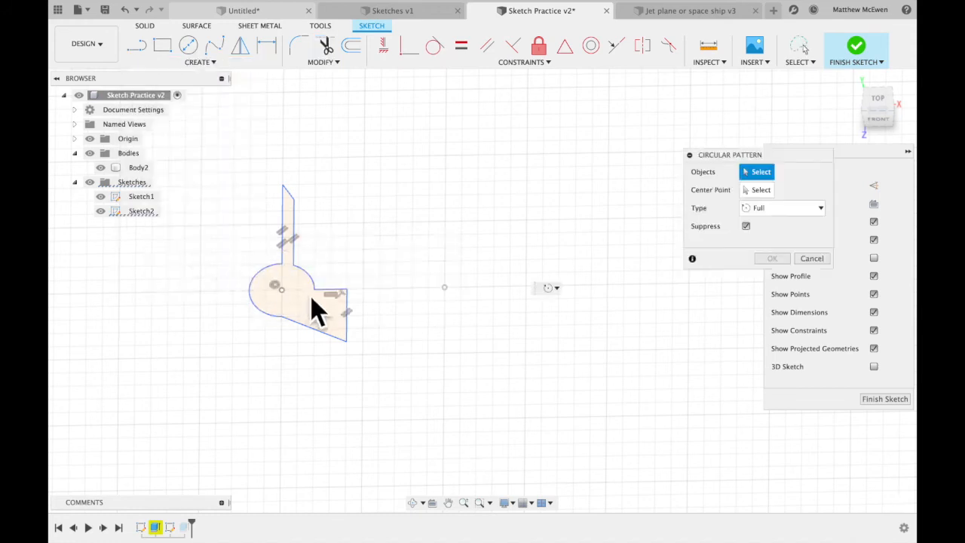
{"action": "mouse_move", "coordinate": [766, 156]}
{"action": "left_mouse_down"}
{"action": "mouse_move", "coordinate": [746, 159]}
{"action": "mouse_move", "coordinate": [700, 142]}
{"action": "left_mouse_up"}
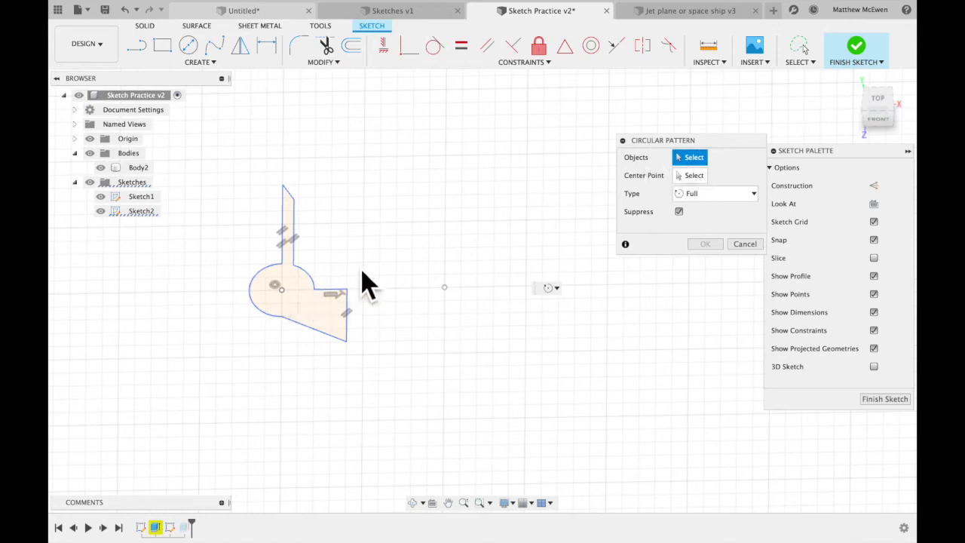
{"action": "mouse_move", "coordinate": [272, 166]}
{"action": "left_mouse_down"}
{"action": "mouse_move", "coordinate": [233, 301]}
{"action": "mouse_move", "coordinate": [390, 366]}
{"action": "mouse_move", "coordinate": [355, 213]}
{"action": "mouse_move", "coordinate": [294, 173]}
{"action": "left_mouse_up"}
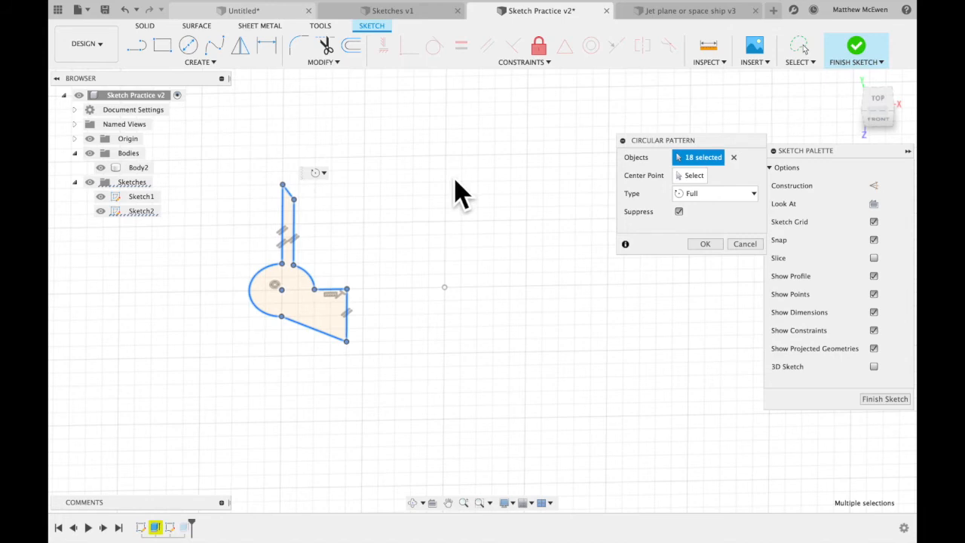
{"action": "left_click", "coordinate": [692, 178]}
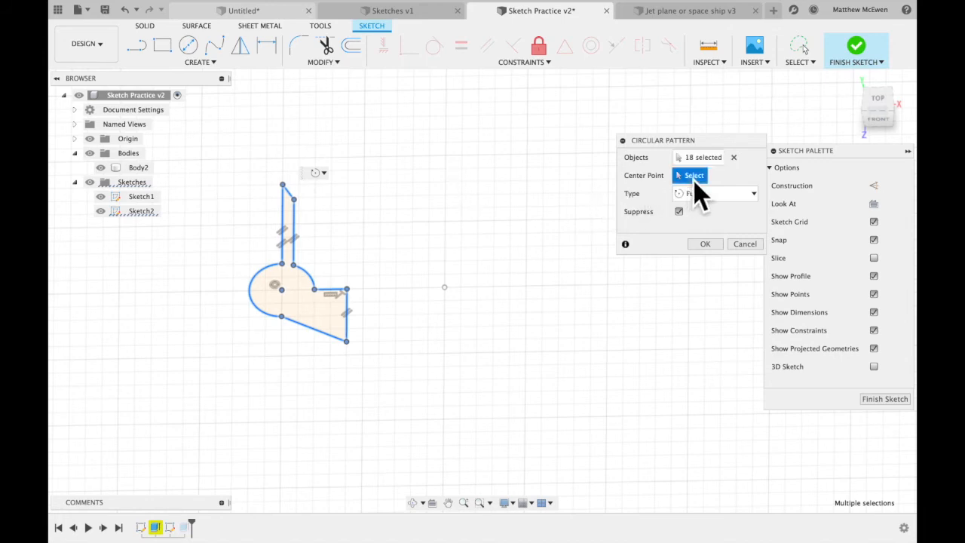
{"action": "left_click", "coordinate": [444, 288]}
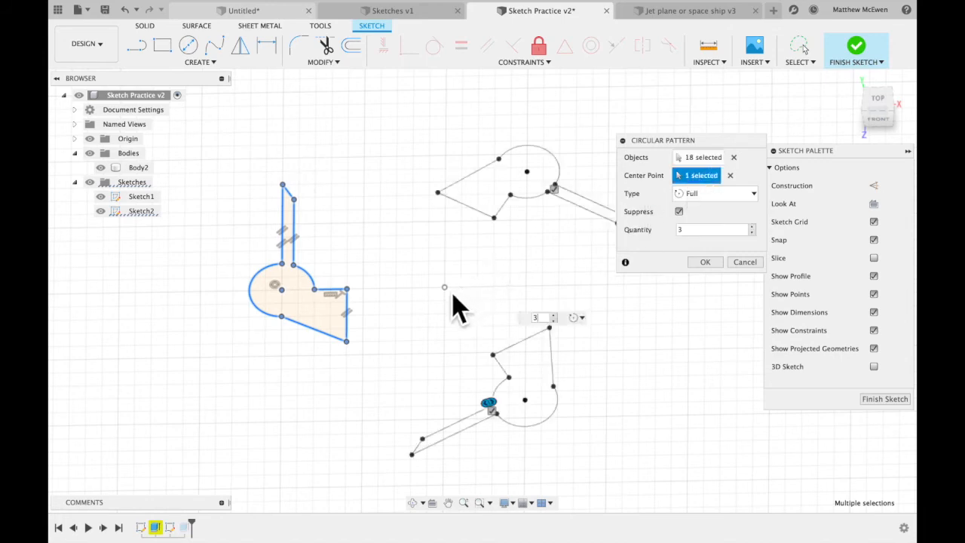
Set the circular pattern's quantity to 7 and create the pattern.
{"action": "scroll", "coordinate": [518, 289], "scroll_direction": "down", "scroll_amount": 2}
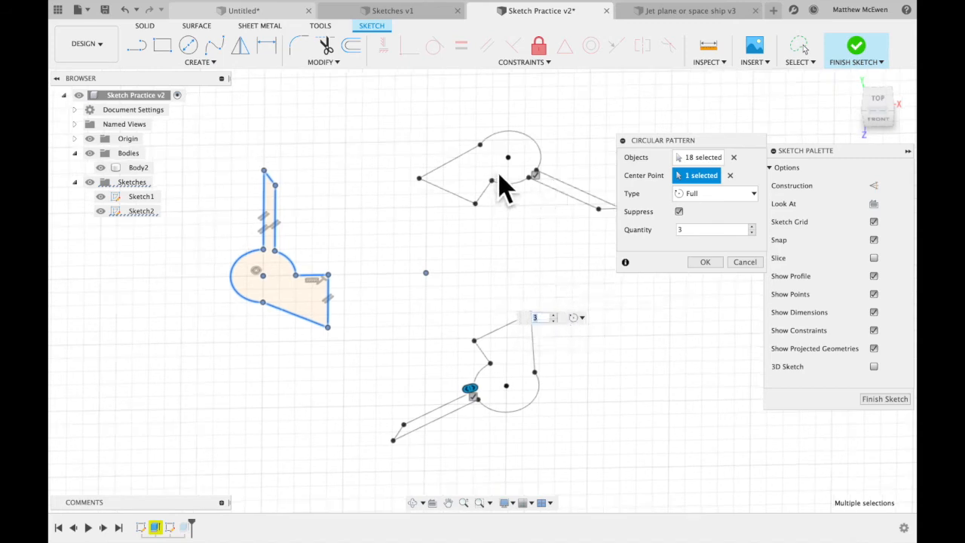
{"action": "left_click", "coordinate": [554, 315]}
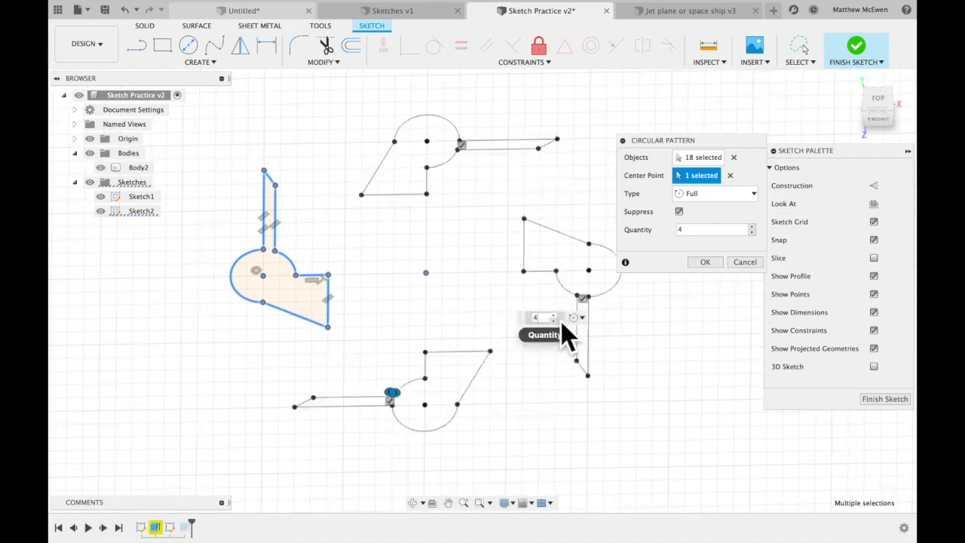
{"action": "left_click", "coordinate": [554, 315]}
{"action": "left_click", "coordinate": [554, 315]}
{"action": "left_click", "coordinate": [554, 315]}
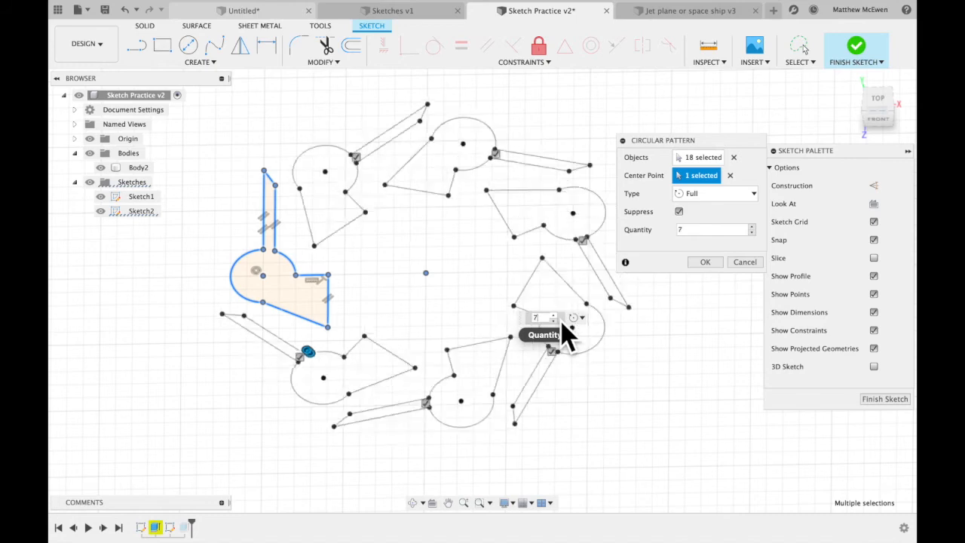
{"action": "left_click", "coordinate": [554, 315]}
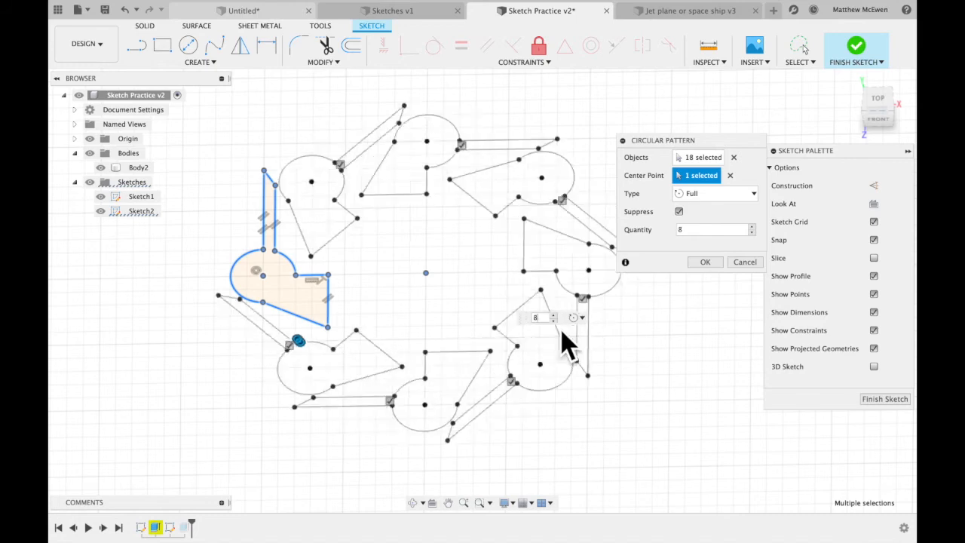
{"action": "left_click", "coordinate": [554, 321]}
{"action": "left_click", "coordinate": [554, 321]}
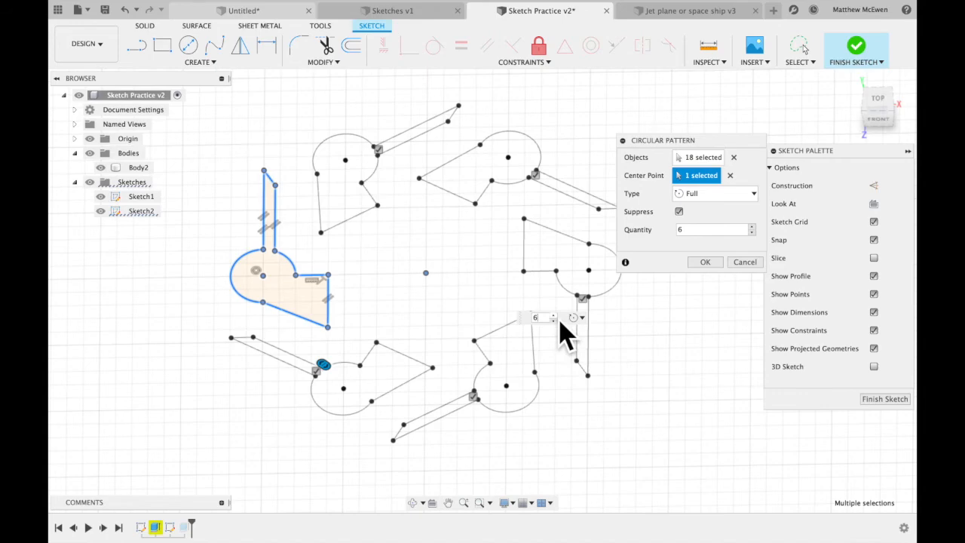
{"action": "left_click", "coordinate": [554, 315]}
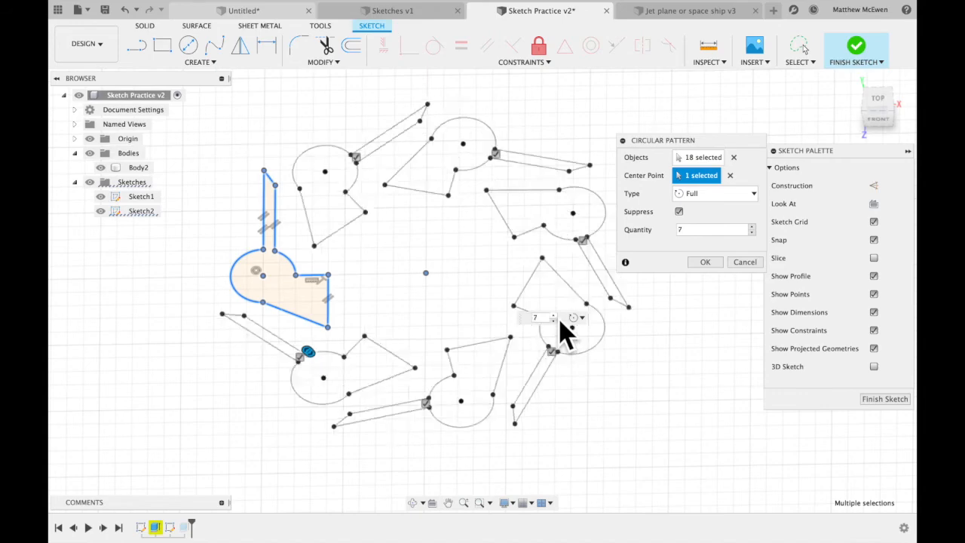
{"action": "left_click", "coordinate": [705, 264]}
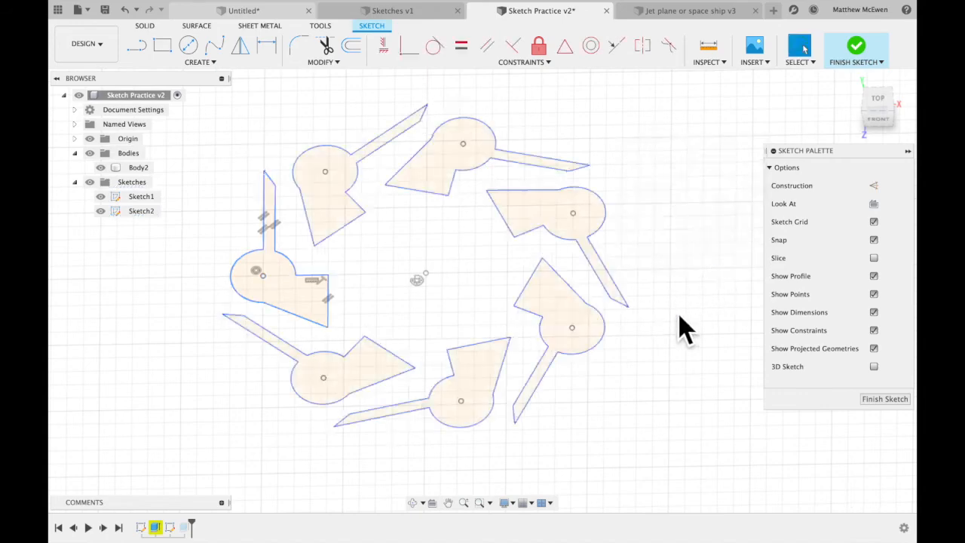
{"action": "scroll", "coordinate": [679, 315], "scroll_direction": "up", "scroll_amount": 5, "text": "shift"}
{"action": "scroll", "coordinate": [679, 315], "scroll_direction": "down", "scroll_amount": 5, "text": "shift"}
{"action": "scroll", "coordinate": [629, 319], "scroll_direction": "left", "scroll_amount": 4, "text": "shift"}
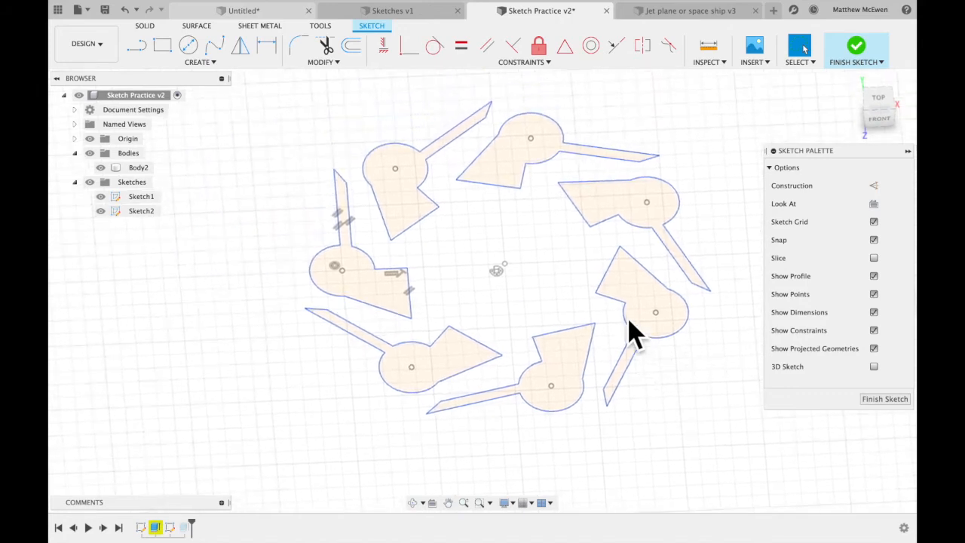
{"action": "scroll", "coordinate": [633, 332], "scroll_direction": "right", "scroll_amount": 3}
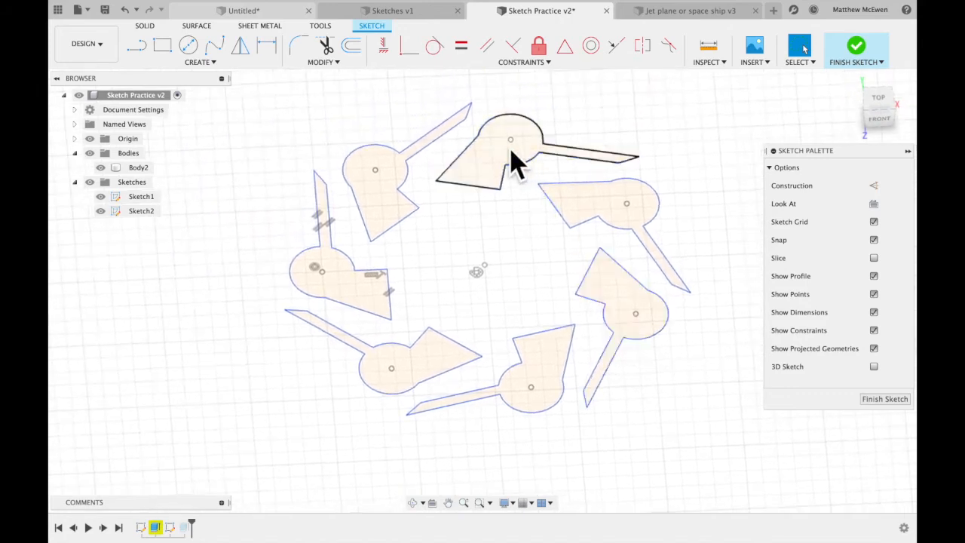
Extrude all seven circular-patterned profiles 1 cm as new bodies.
{"action": "left_click", "coordinate": [499, 167]}
{"action": "left_click", "coordinate": [584, 205], "text": "shift"}
{"action": "left_click", "coordinate": [618, 276], "text": "shift"}
{"action": "left_click", "coordinate": [564, 369], "text": "shift"}
{"action": "left_click", "coordinate": [444, 368], "text": "shift"}
{"action": "left_click", "coordinate": [367, 315], "text": "shift"}
{"action": "left_click", "coordinate": [388, 222], "text": "shift"}
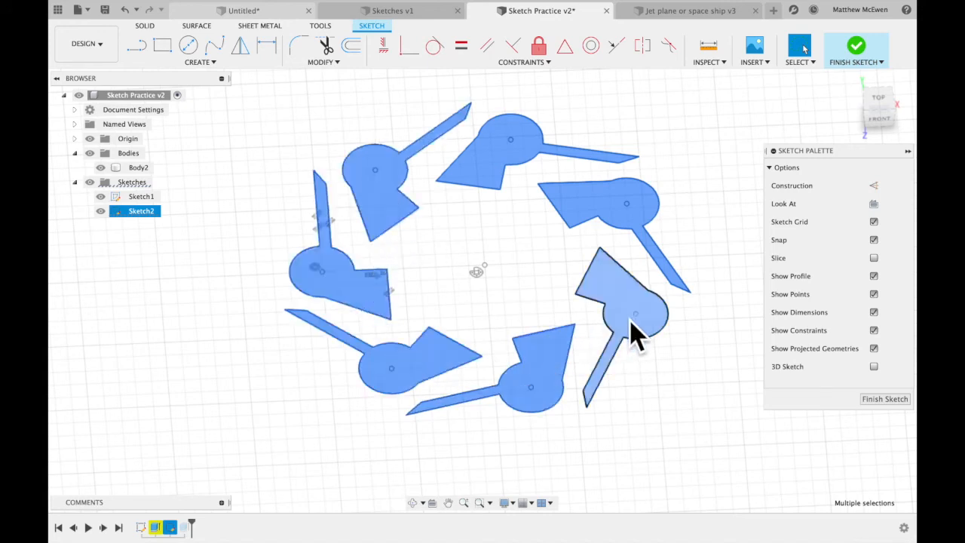
{"action": "right_click", "coordinate": [625, 294]}
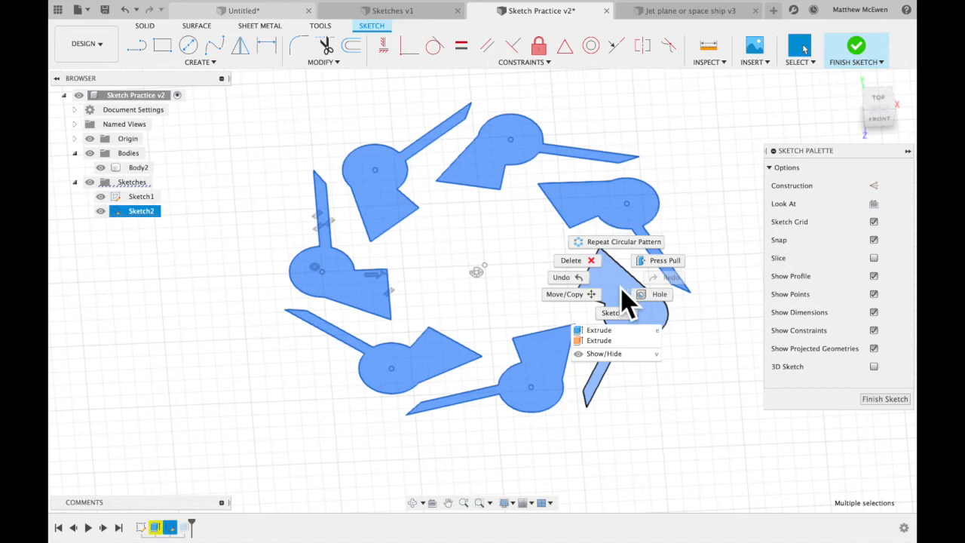
{"action": "left_click", "coordinate": [611, 330]}
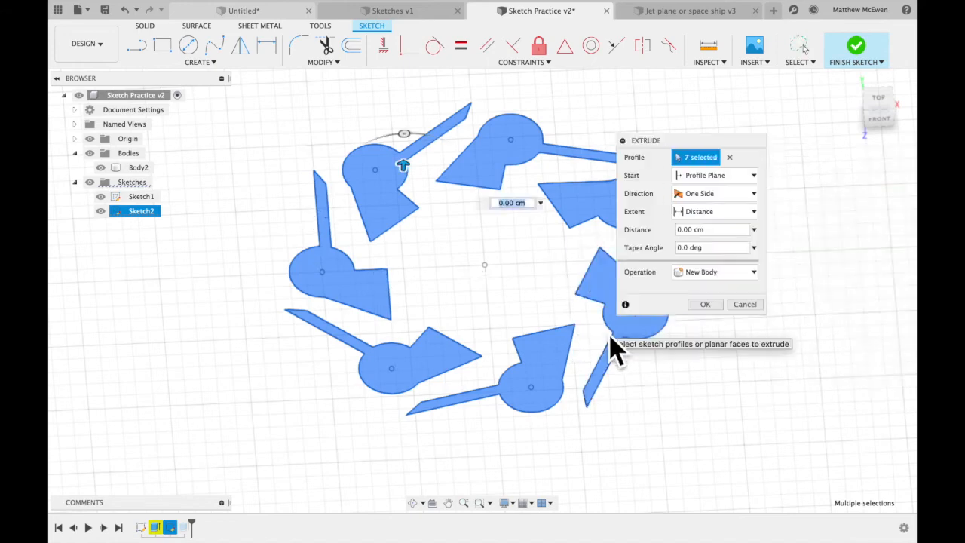
{"action": "type", "text": "1"}
{"action": "key", "text": "Return"}
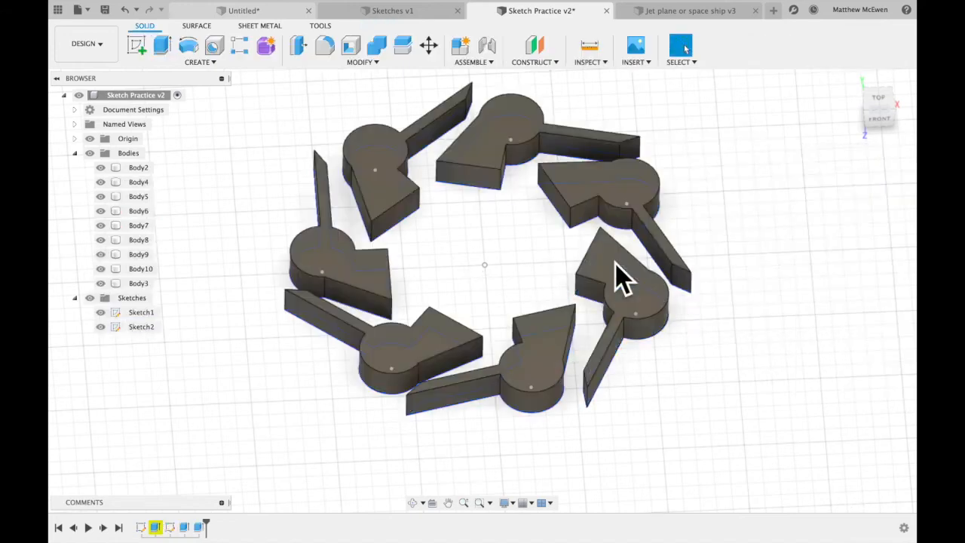
Examine the extruded ring of seven bodies from several angles.
{"action": "scroll", "coordinate": [767, 307], "scroll_direction": "left", "scroll_amount": 5, "text": "shift"}
{"action": "scroll", "coordinate": [768, 307], "scroll_direction": "up", "scroll_amount": 3, "text": "shift"}
{"action": "scroll", "coordinate": [767, 307], "scroll_direction": "right", "scroll_amount": 5, "text": "shift"}
{"action": "scroll", "coordinate": [767, 307], "scroll_direction": "down", "scroll_amount": 4, "text": "shift"}
{"action": "scroll", "coordinate": [767, 308], "scroll_direction": "up", "scroll_amount": 4, "text": "shift"}
{"action": "scroll", "coordinate": [767, 308], "scroll_direction": "down", "scroll_amount": 3, "text": "shift"}
{"action": "scroll", "coordinate": [767, 307], "scroll_direction": "up", "scroll_amount": 3}
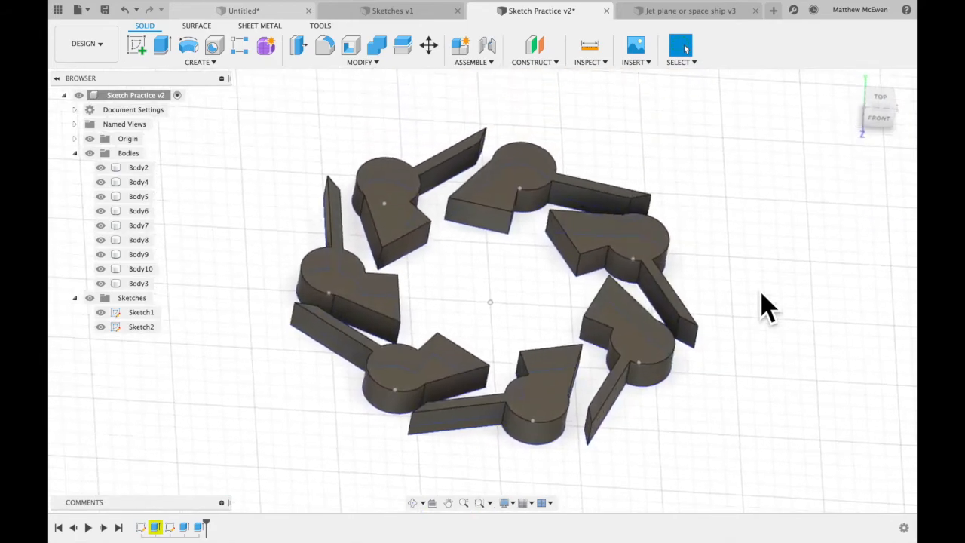
{"action": "scroll", "coordinate": [756, 287], "scroll_direction": "up", "scroll_amount": 3, "text": "shift"}
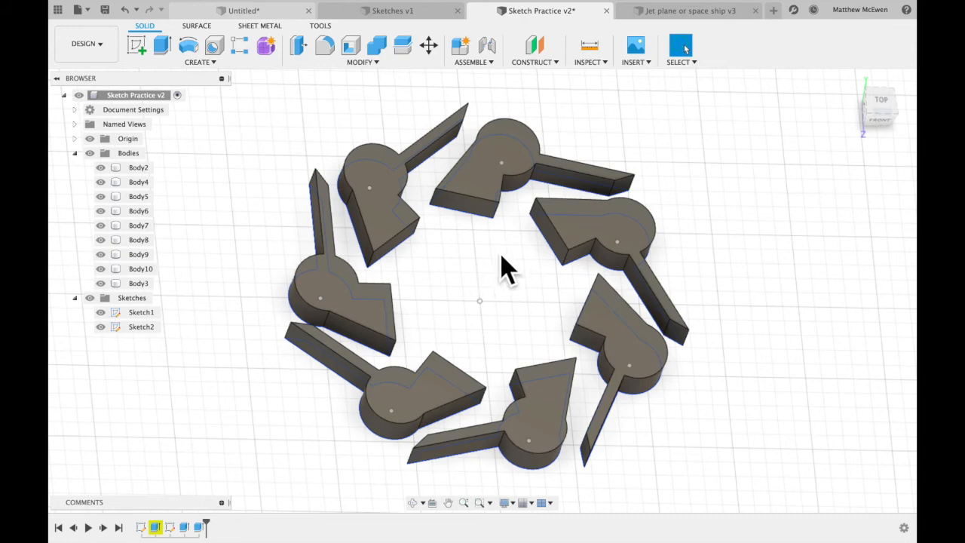
{"action": "scroll", "coordinate": [629, 281], "scroll_direction": "down", "scroll_amount": 3}
{"action": "scroll", "coordinate": [628, 281], "scroll_direction": "up", "scroll_amount": 1}
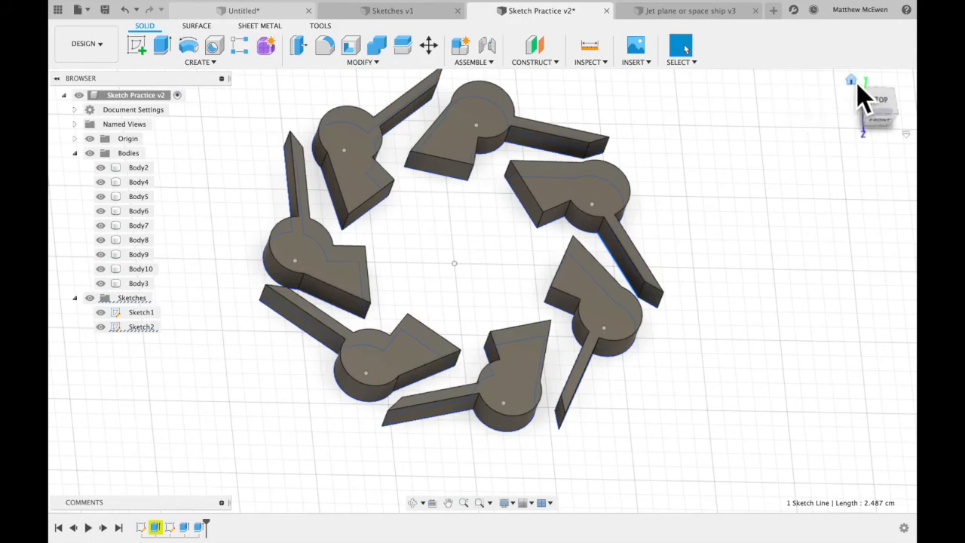
Reopen the second sketch for editing, with the empty area around the Rectangular Pattern Tool label in view.
{"action": "left_click", "coordinate": [861, 100]}
{"action": "scroll", "coordinate": [797, 262], "scroll_direction": "left", "scroll_amount": 5, "text": "shift"}
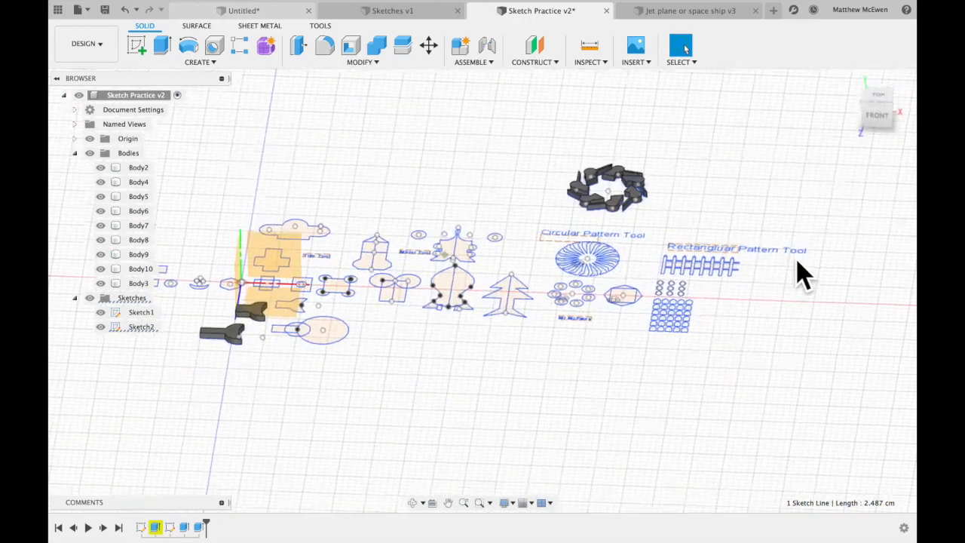
{"action": "scroll", "coordinate": [797, 262], "scroll_direction": "right", "scroll_amount": 3, "text": "shift"}
{"action": "scroll", "coordinate": [797, 262], "scroll_direction": "up", "scroll_amount": 5, "text": "shift"}
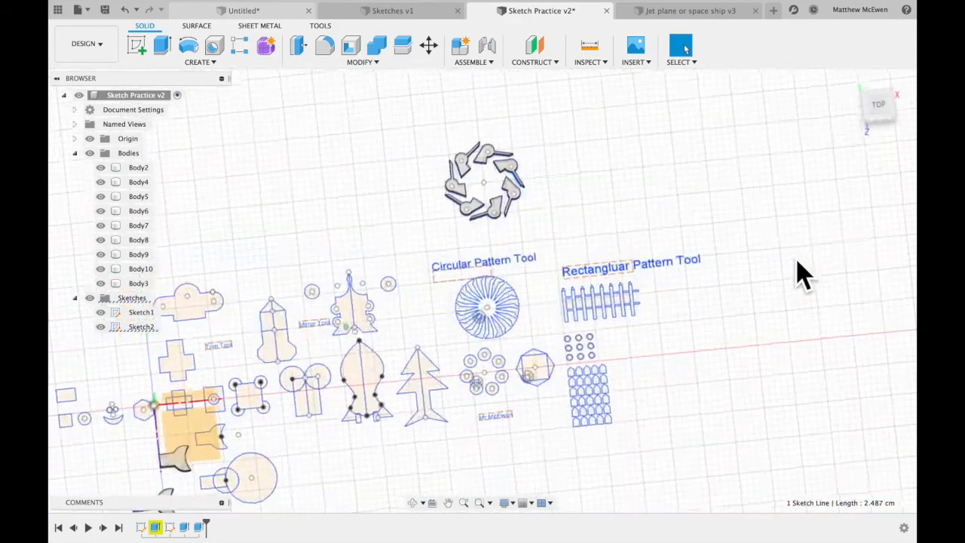
{"action": "scroll", "coordinate": [797, 262], "scroll_direction": "right", "scroll_amount": 5}
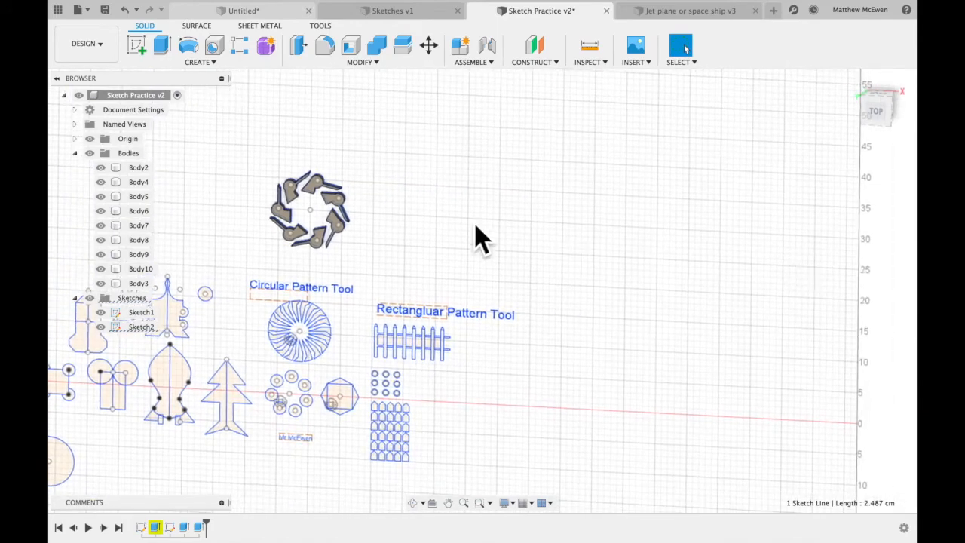
{"action": "scroll", "coordinate": [465, 283], "scroll_direction": "up", "scroll_amount": 3}
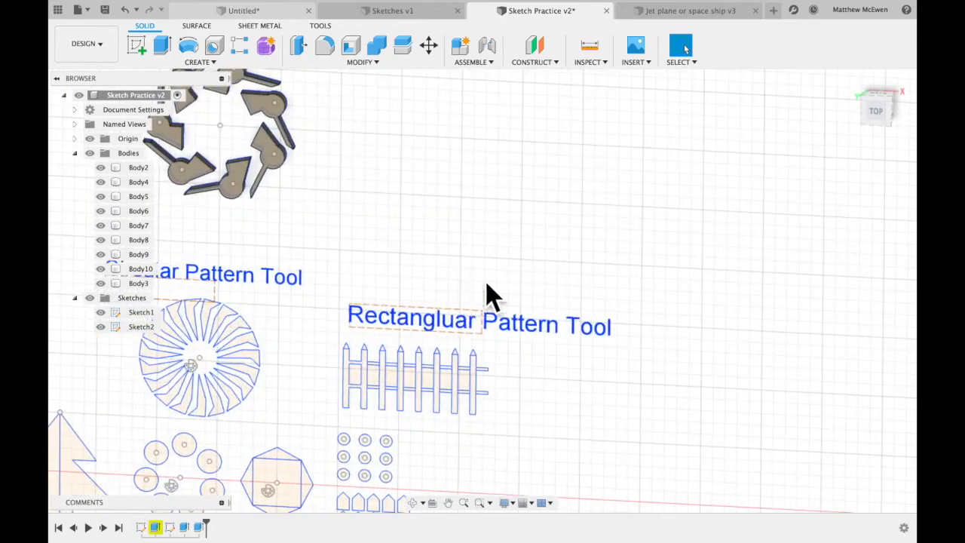
{"action": "double_click", "coordinate": [160, 327]}
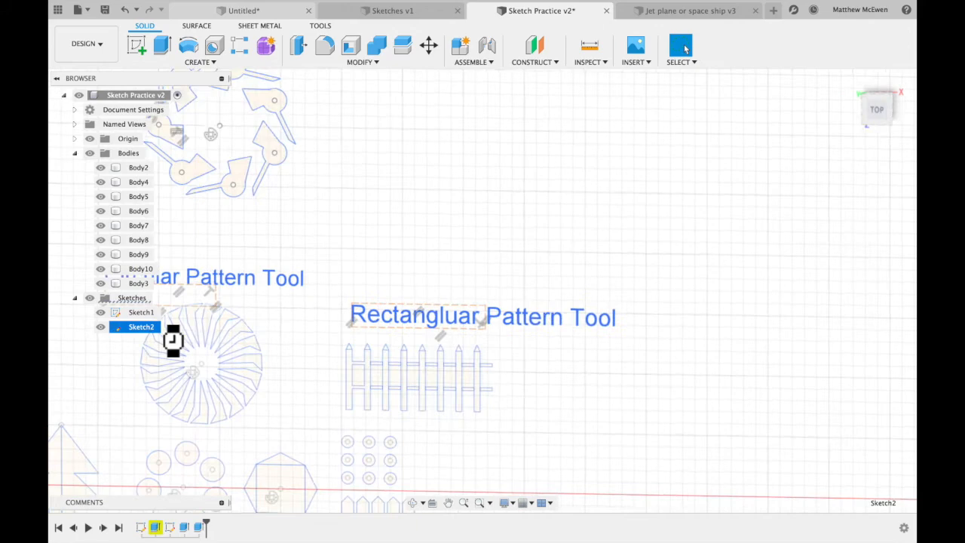
{"action": "scroll", "coordinate": [592, 345], "scroll_direction": "down", "scroll_amount": 5}
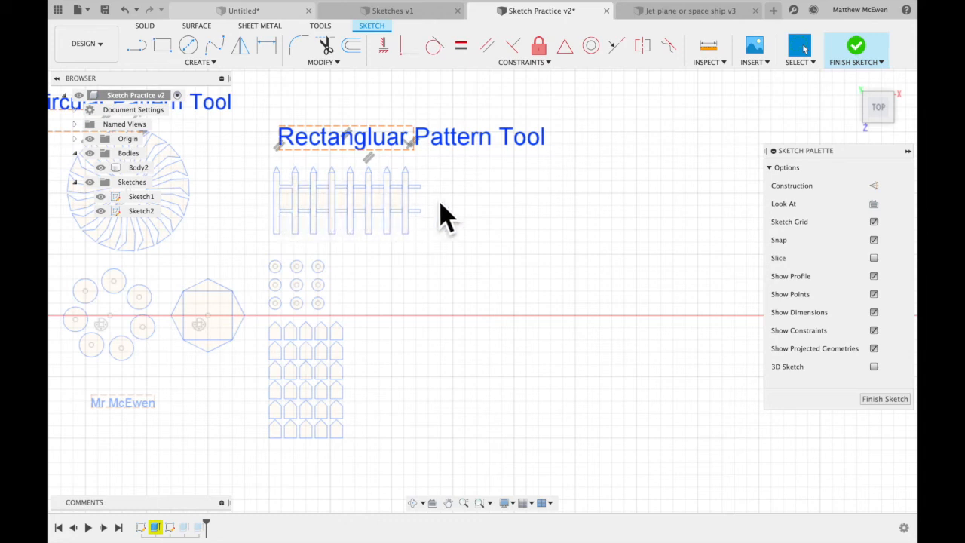
Draw a narrow upright rectangle in the empty area above the Rectangular Pattern Tool label.
{"action": "scroll", "coordinate": [456, 216], "scroll_direction": "up", "scroll_amount": 8}
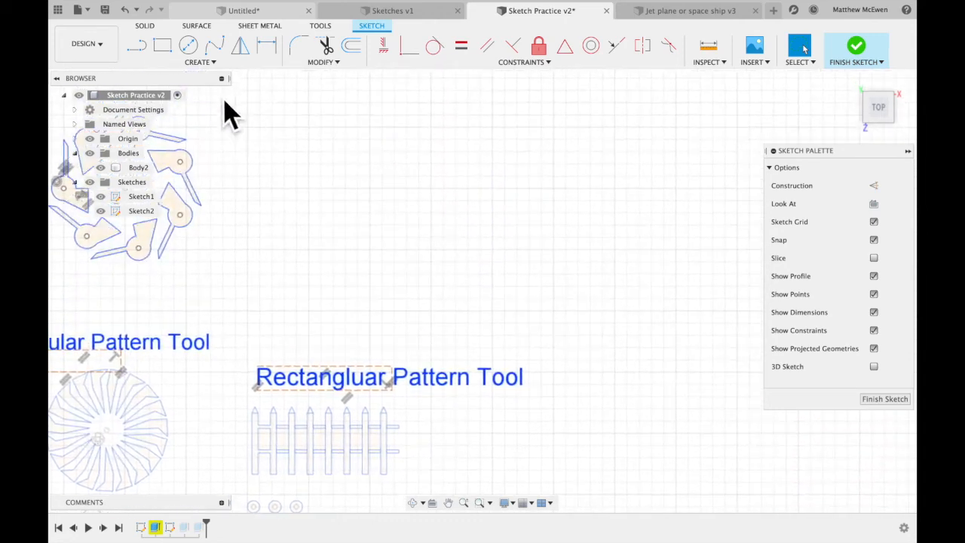
{"action": "left_click", "coordinate": [162, 45]}
{"action": "left_click", "coordinate": [308, 189]}
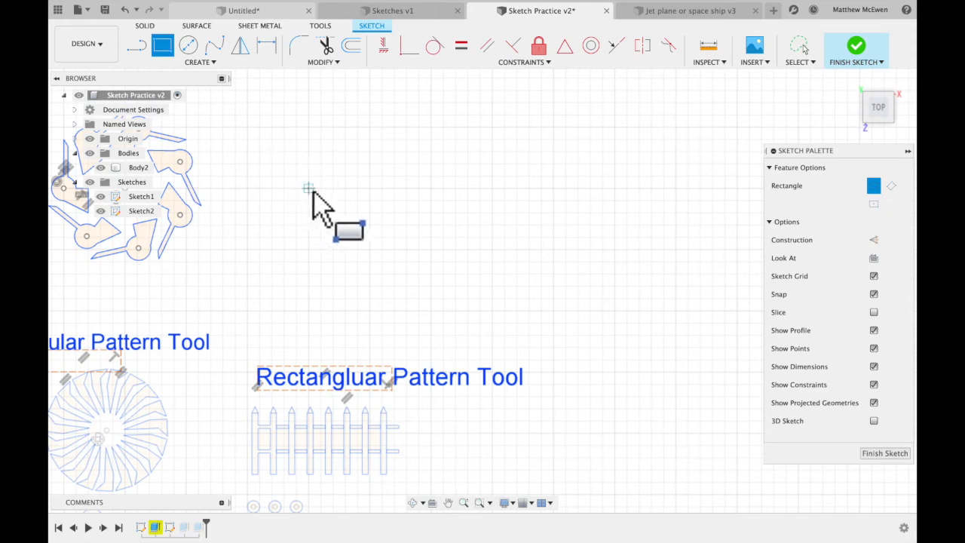
{"action": "left_click", "coordinate": [333, 249]}
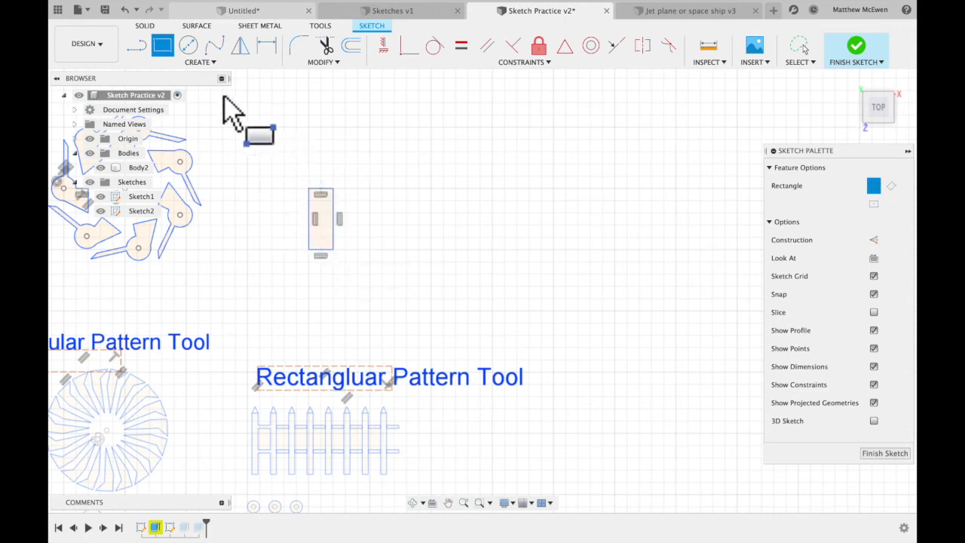
Add a pointed tip with two lines about 2.24 cm long on the rectangle's upper corners, and trim away the edge between them.
{"action": "left_click", "coordinate": [136, 47]}
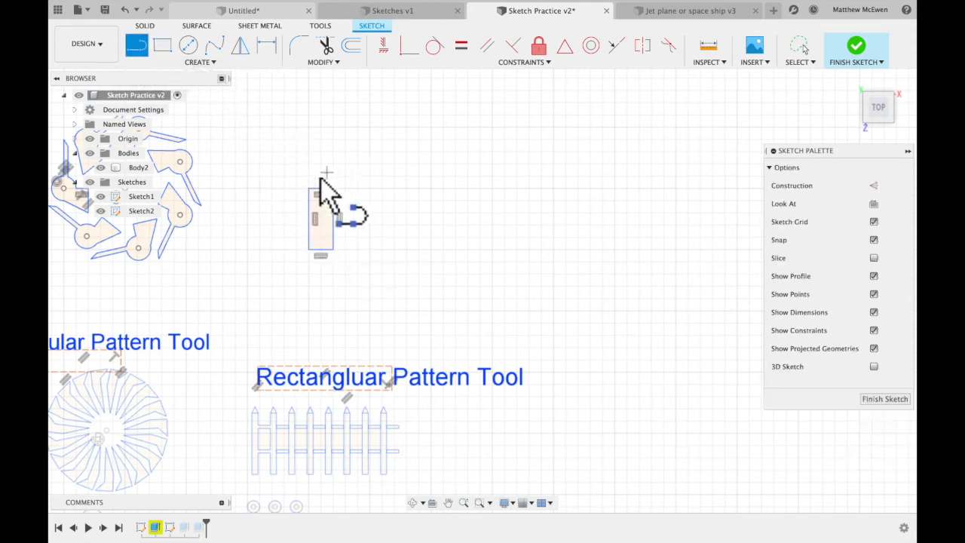
{"action": "left_click", "coordinate": [310, 189]}
{"action": "left_click", "coordinate": [320, 163]}
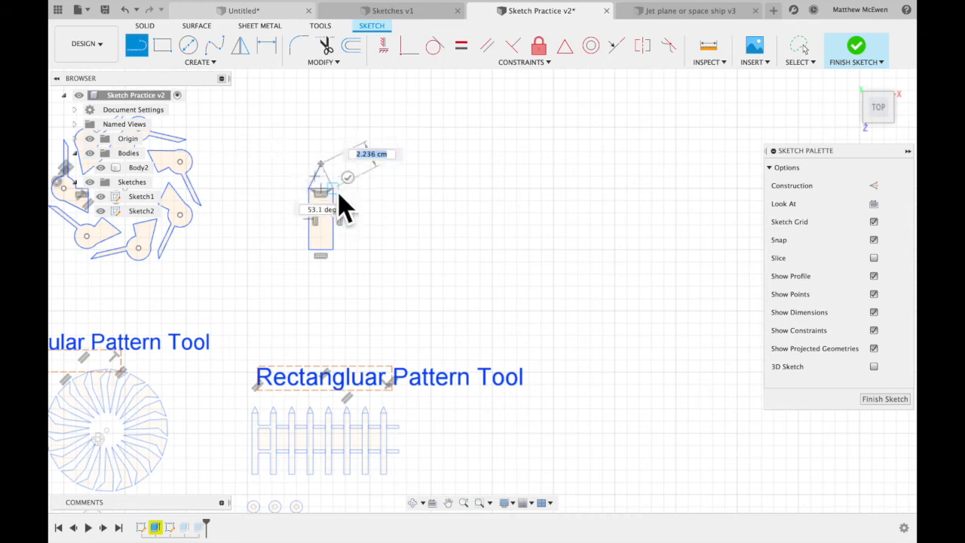
{"action": "double_click", "coordinate": [332, 189]}
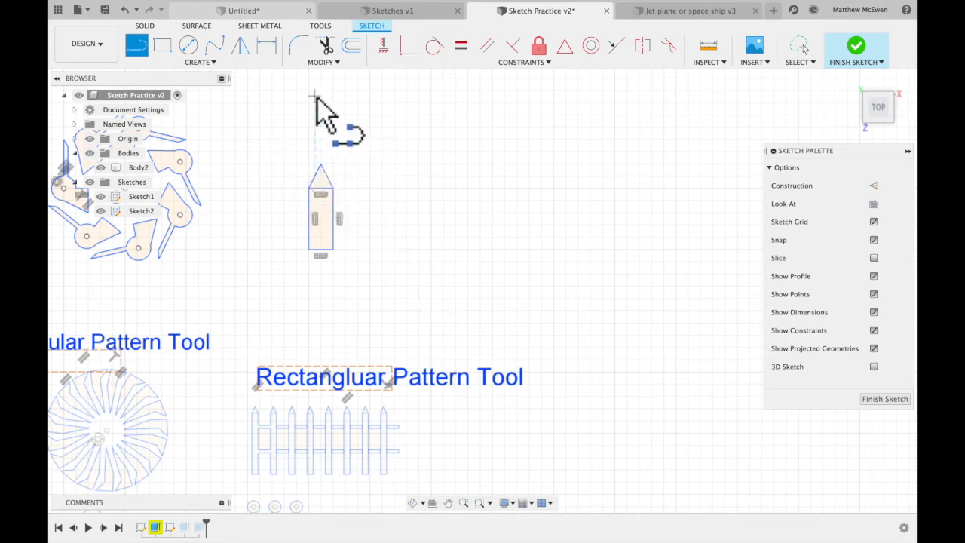
{"action": "left_click", "coordinate": [326, 47]}
{"action": "left_click", "coordinate": [321, 190]}
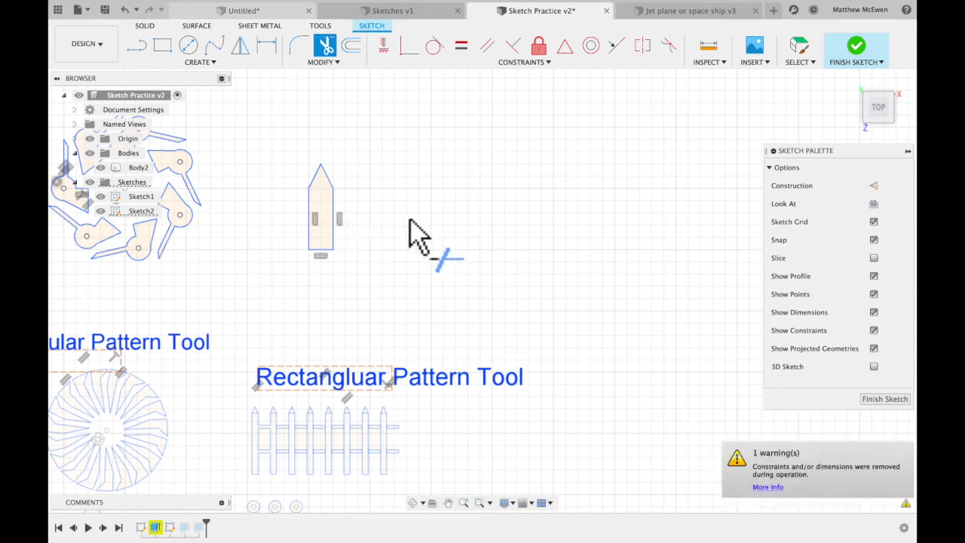
Start a rectangular pattern of the entire picket outline and extend it 13 cm horizontally.
{"action": "left_click", "coordinate": [208, 62]}
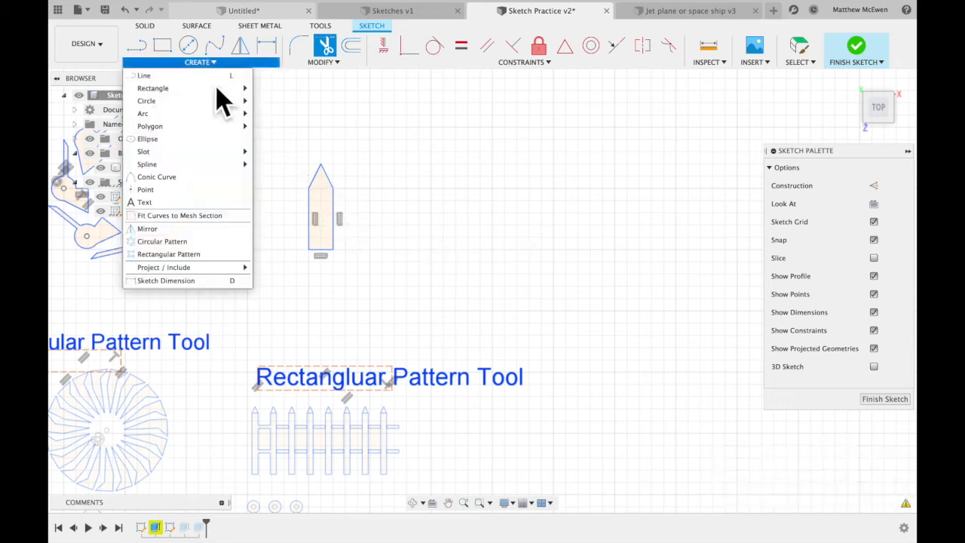
{"action": "left_click", "coordinate": [188, 255]}
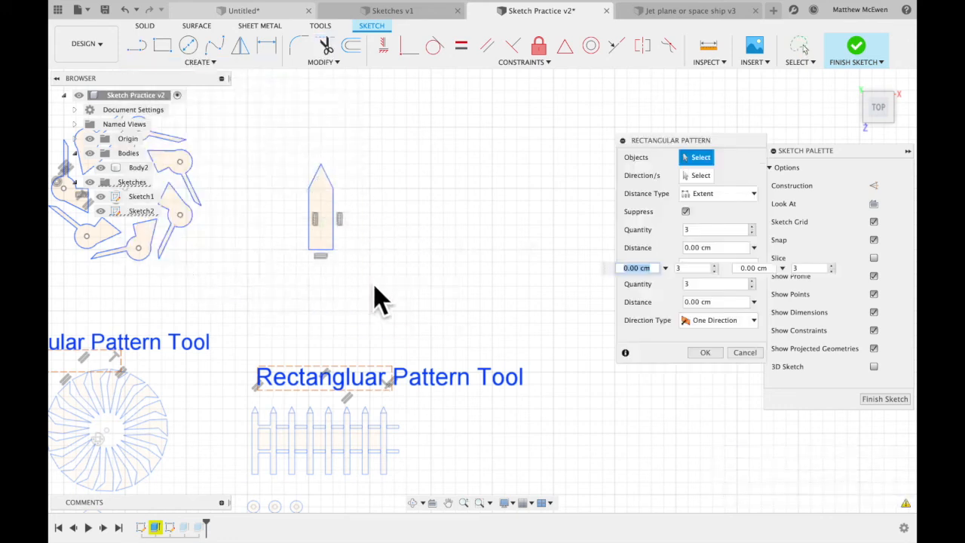
{"action": "mouse_move", "coordinate": [369, 195]}
{"action": "left_mouse_down"}
{"action": "mouse_move", "coordinate": [312, 286]}
{"action": "mouse_move", "coordinate": [361, 260]}
{"action": "left_mouse_up"}
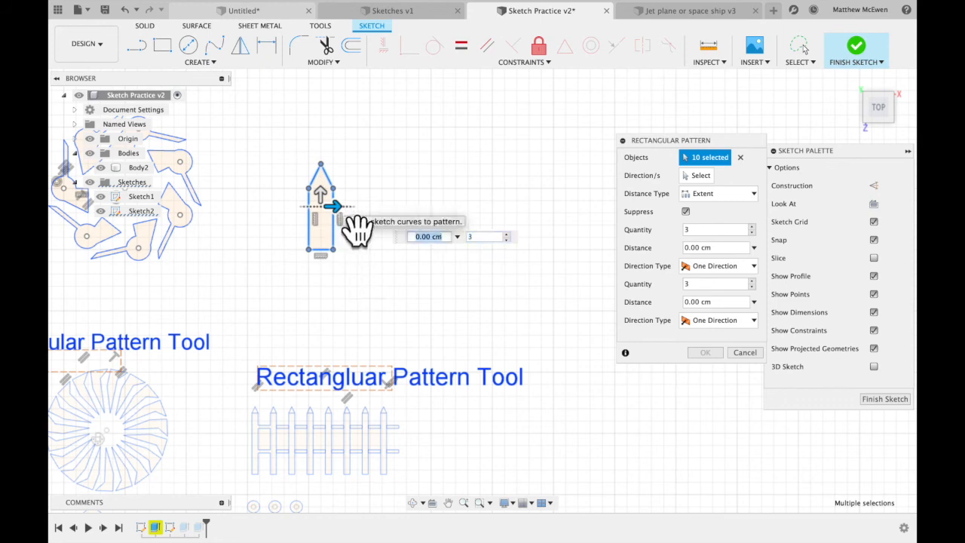
{"action": "left_click_drag", "start_coordinate": [338, 206], "coordinate": [504, 200]}
{"action": "key", "text": "Tab"}
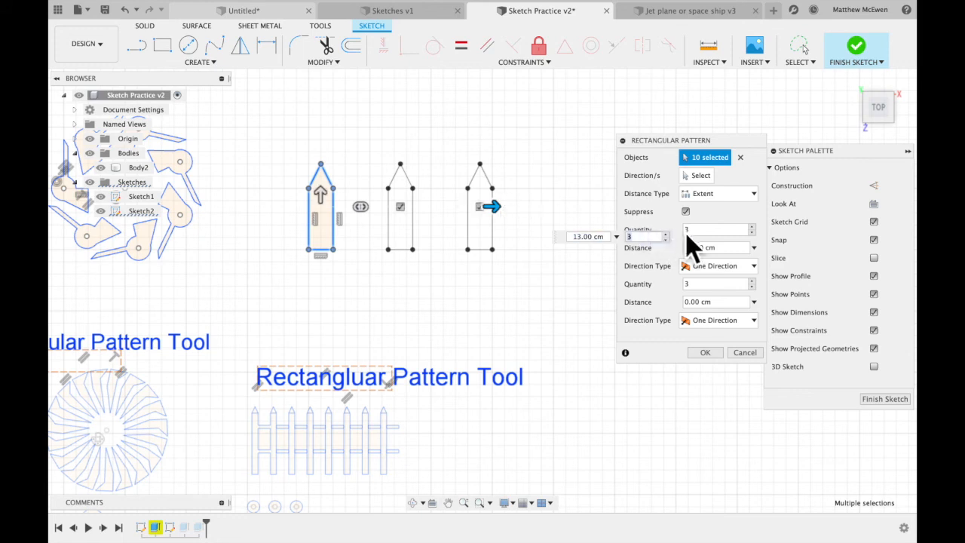
Set the pattern's horizontal quantity to 5 and shorten its extent to 12 cm.
{"action": "type", "text": "4"}
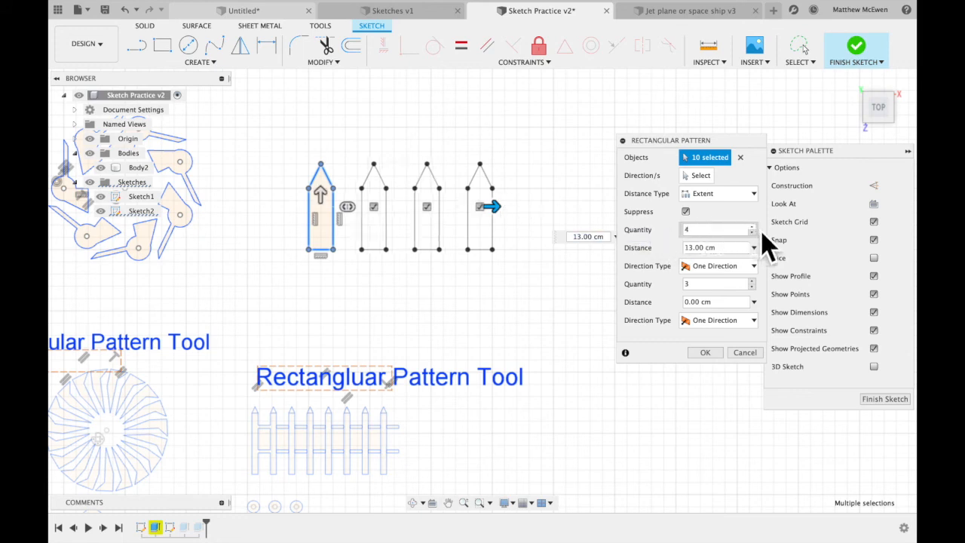
{"action": "key", "text": "BackSpace"}
{"action": "type", "text": "5"}
{"action": "left_click_drag", "start_coordinate": [513, 222], "coordinate": [496, 237]}
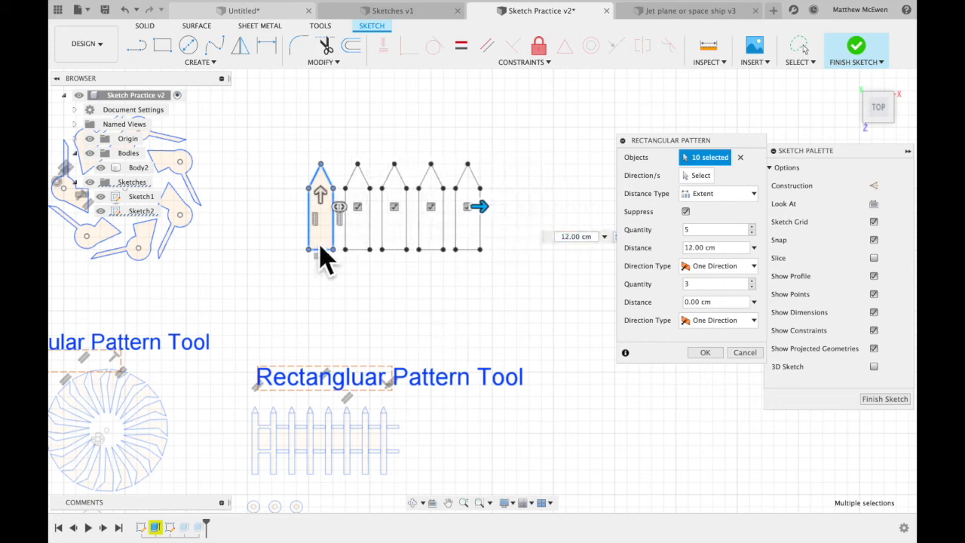
Try extending the picket pattern 8 cm upward in the second direction, and return that distance to 0 cm.
{"action": "left_click_drag", "start_coordinate": [324, 190], "coordinate": [322, 98]}
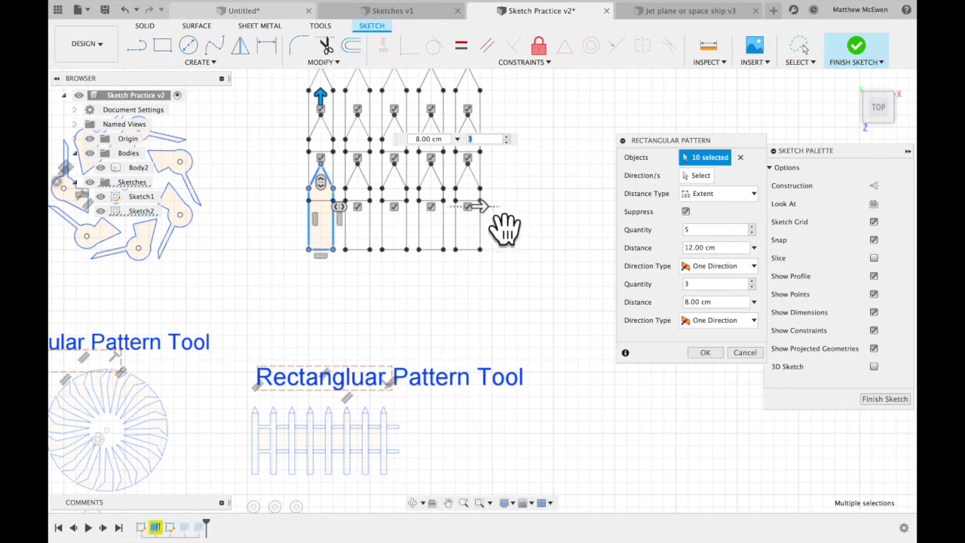
{"action": "left_click", "coordinate": [479, 206]}
{"action": "left_click_drag", "start_coordinate": [343, 117], "coordinate": [344, 211]}
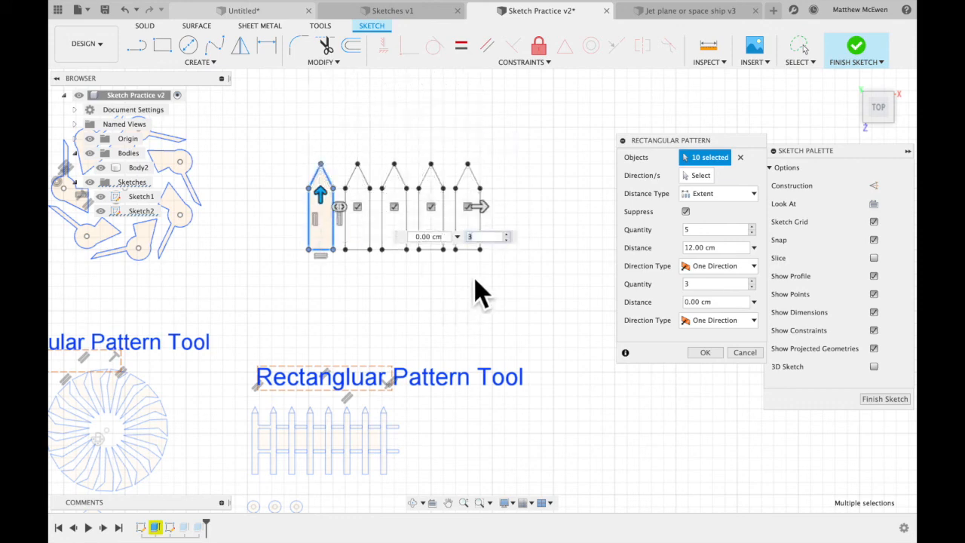
Widen the picket pattern's horizontal extent to 17 cm and create the pattern.
{"action": "left_click_drag", "start_coordinate": [499, 226], "coordinate": [556, 224]}
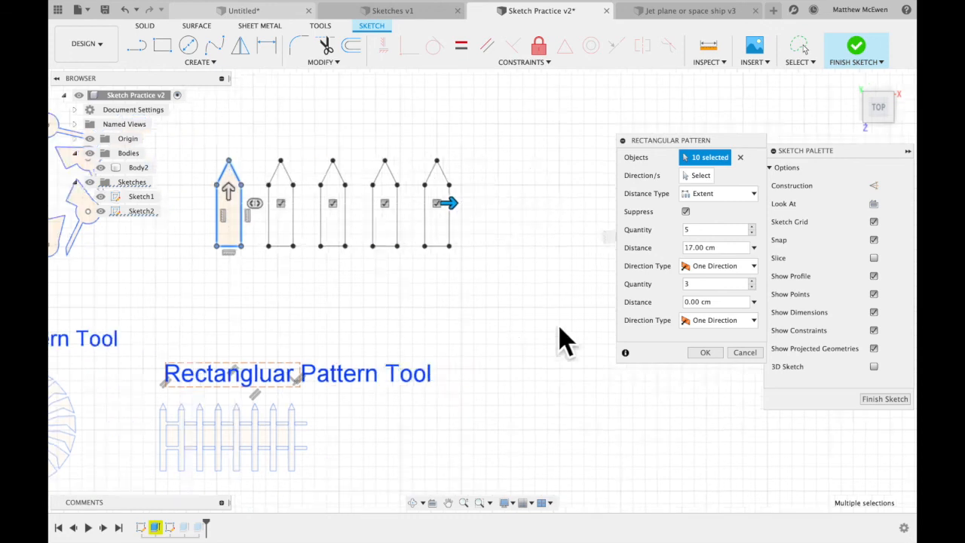
{"action": "scroll", "coordinate": [559, 326], "scroll_direction": "up", "scroll_amount": 1}
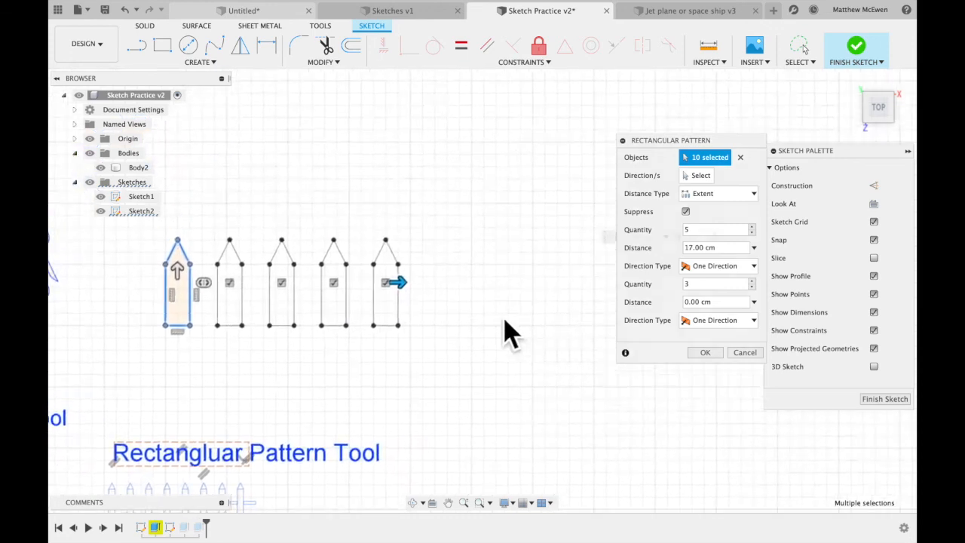
{"action": "key", "text": "Return"}
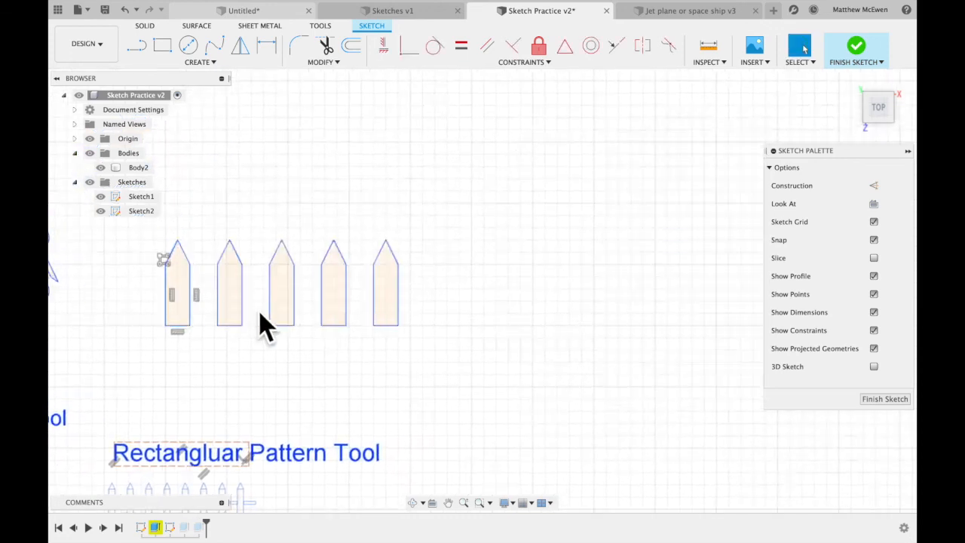
Finish the sketch and extrude all blade profiles of the wheel under the Circular Pattern Tool label 10 cm as new bodies.
{"action": "scroll", "coordinate": [260, 313], "scroll_direction": "up", "scroll_amount": 4, "text": "shift"}
{"action": "scroll", "coordinate": [260, 313], "scroll_direction": "down", "scroll_amount": 2, "text": "shift"}
{"action": "scroll", "coordinate": [260, 313], "scroll_direction": "down", "scroll_amount": 3, "text": "shift"}
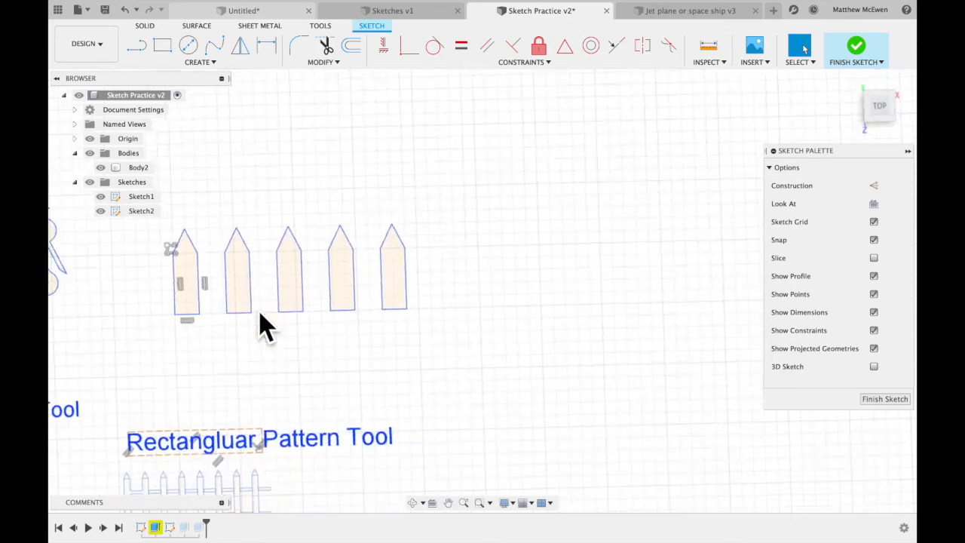
{"action": "scroll", "coordinate": [260, 312], "scroll_direction": "down", "scroll_amount": 5}
{"action": "scroll", "coordinate": [260, 313], "scroll_direction": "left", "scroll_amount": 5}
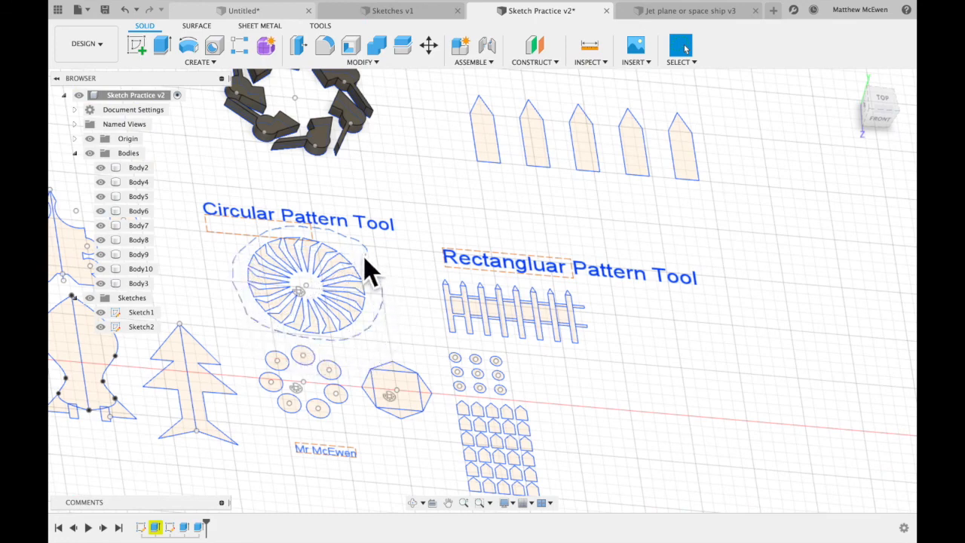
{"action": "left_click", "coordinate": [343, 253]}
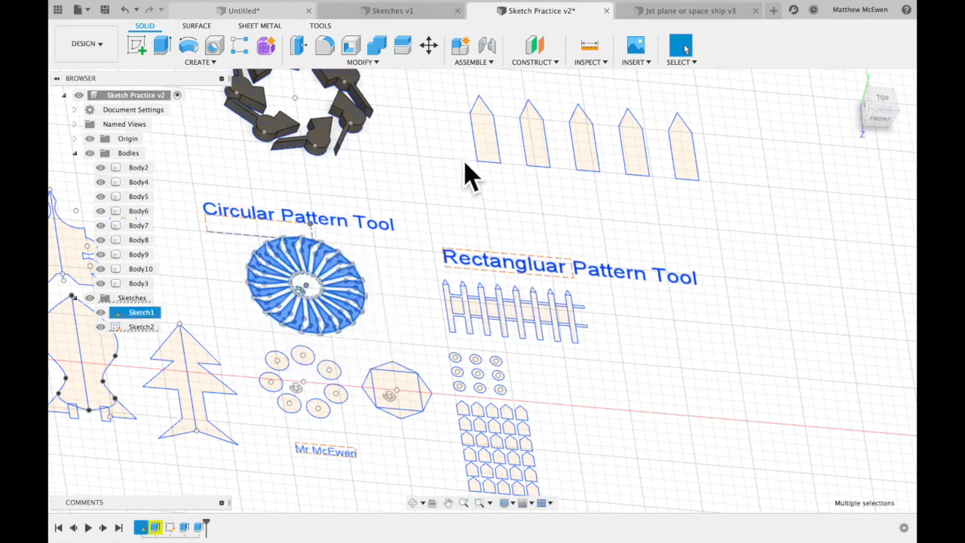
{"action": "left_click", "coordinate": [164, 47]}
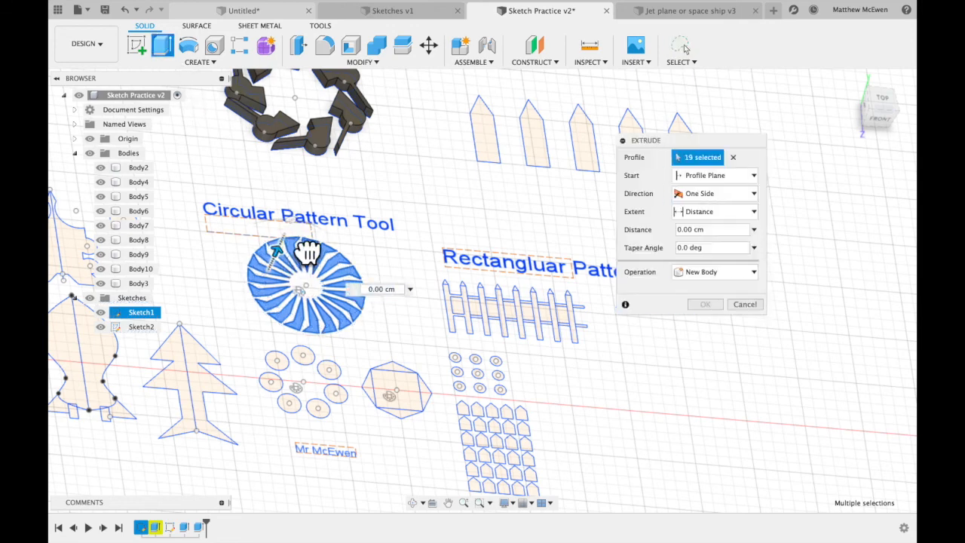
{"action": "left_click_drag", "start_coordinate": [308, 253], "coordinate": [338, 189]}
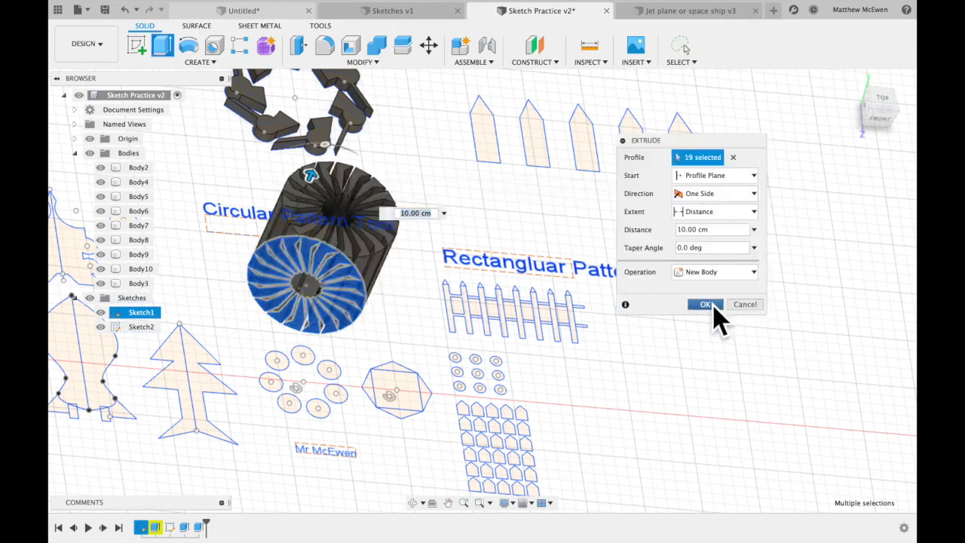
{"action": "left_click", "coordinate": [706, 305]}
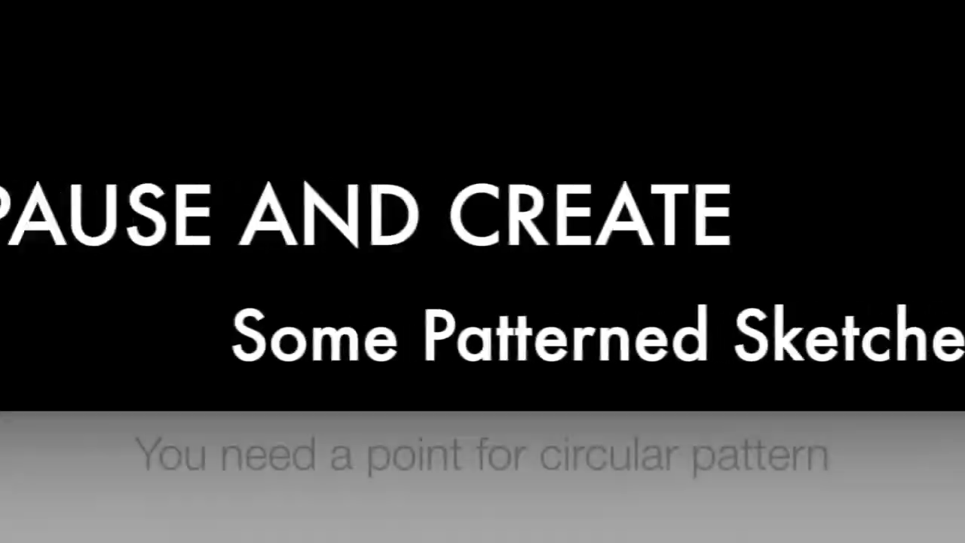